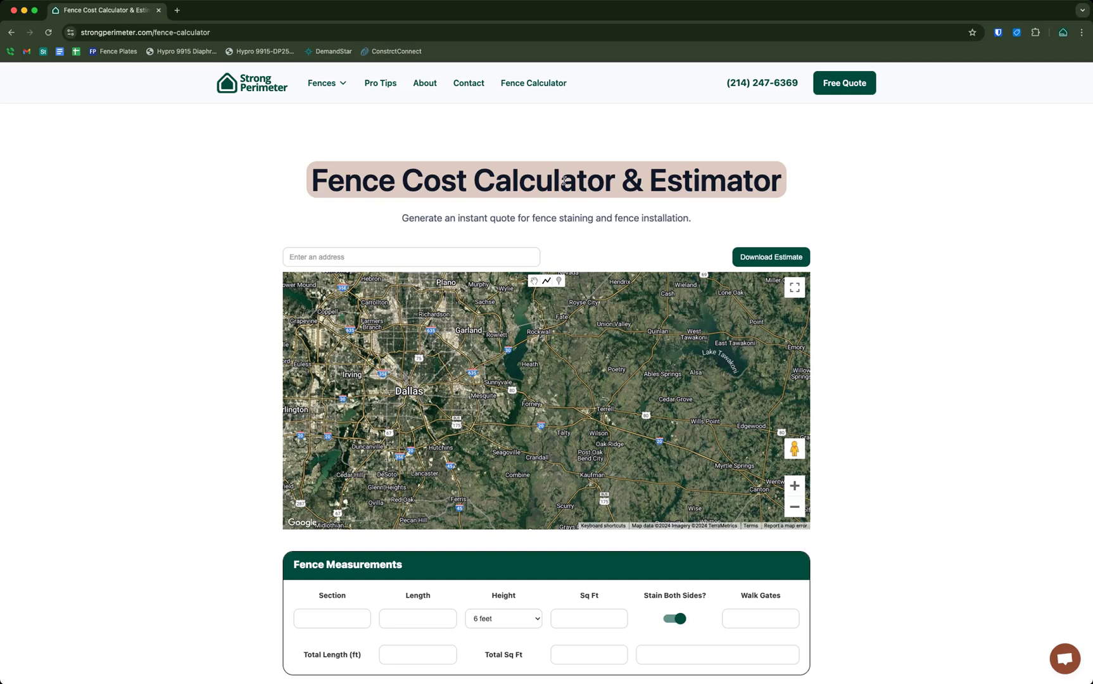
Zoom and pan the satellite map to Forney's residential area near Ridgecrest Rd
{"action": "scroll", "coordinate": [411, 228], "scroll_direction": "down", "scroll_amount": 1}
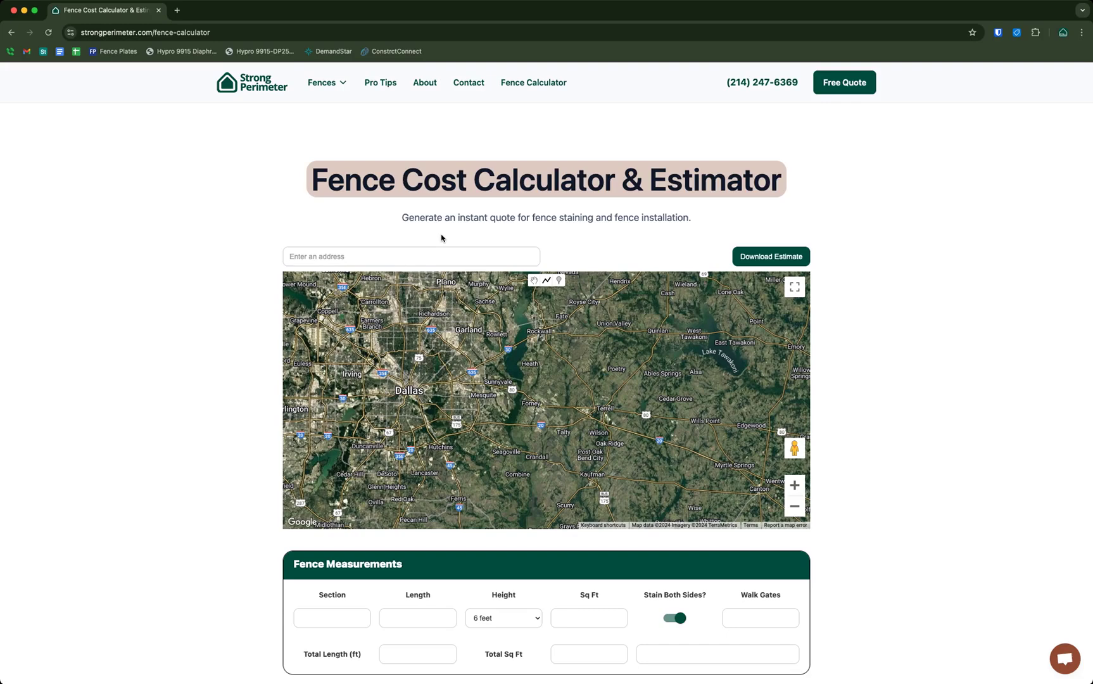
{"action": "left_click", "coordinate": [426, 255]}
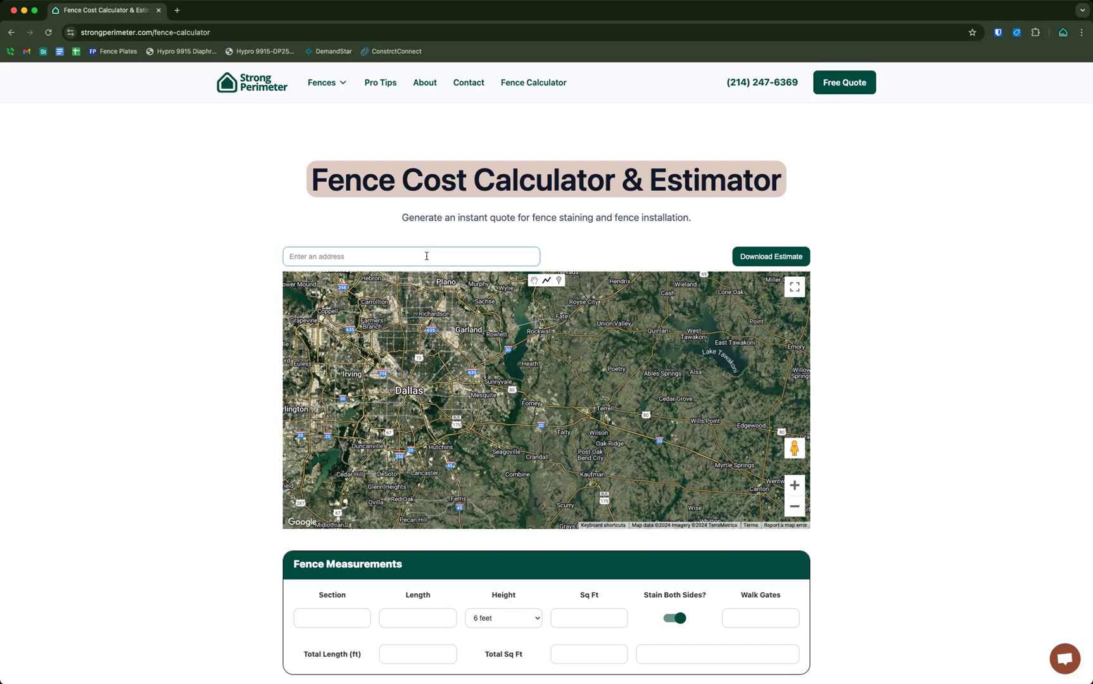
{"action": "left_click", "coordinate": [203, 317]}
{"action": "left_click", "coordinate": [794, 485]}
{"action": "left_click", "coordinate": [794, 485]}
{"action": "left_click_drag", "start_coordinate": [625, 361], "coordinate": [746, 362]}
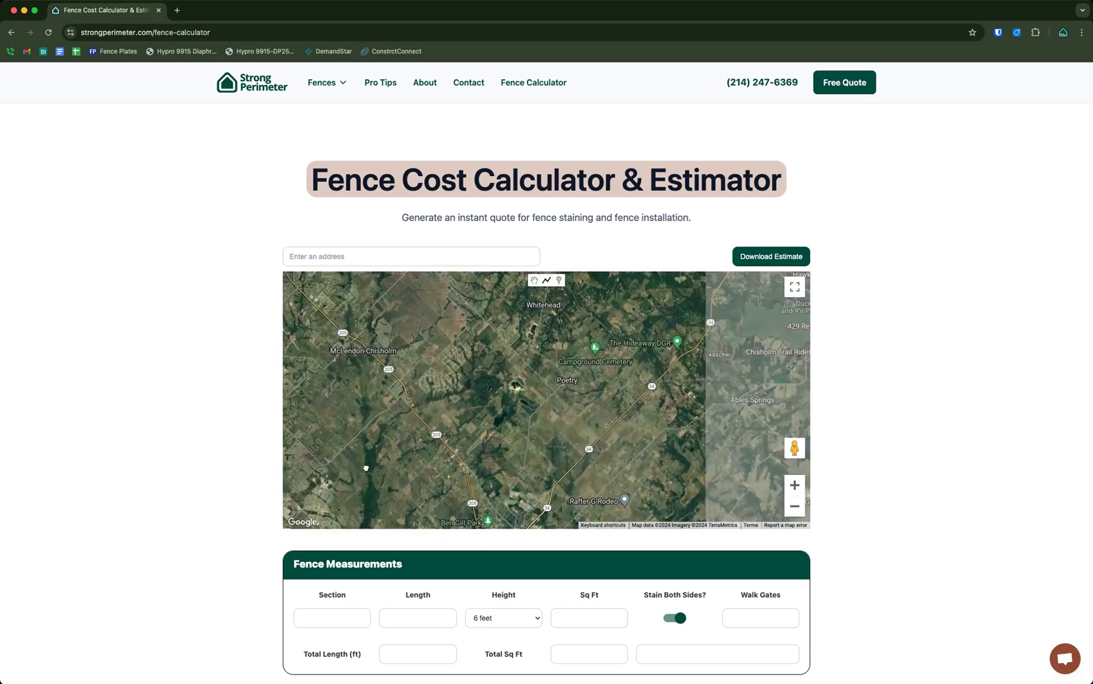
{"action": "left_click_drag", "start_coordinate": [629, 431], "coordinate": [755, 449]}
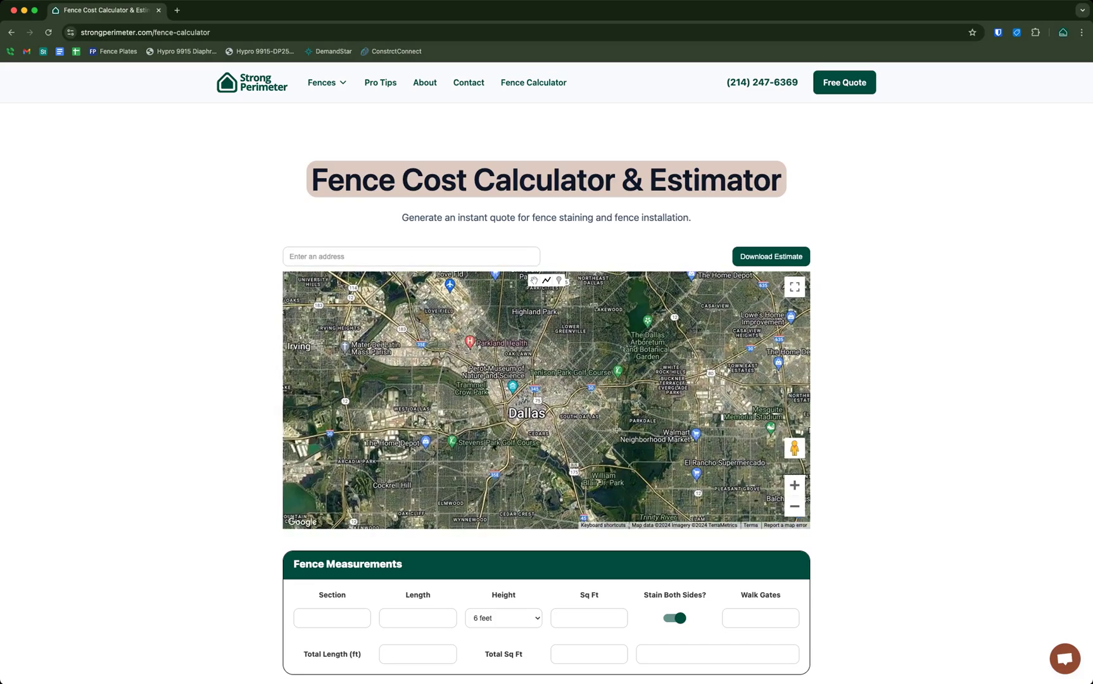
{"action": "left_click_drag", "start_coordinate": [630, 330], "coordinate": [366, 287]}
{"action": "left_click", "coordinate": [793, 487]}
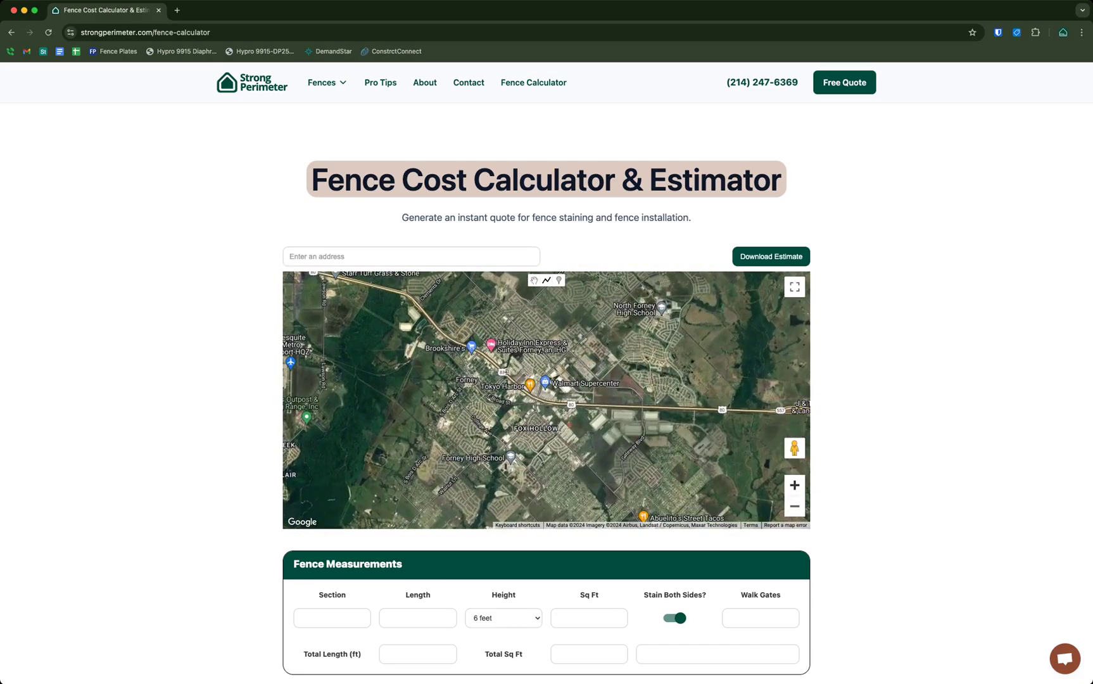
{"action": "left_click", "coordinate": [796, 486]}
{"action": "left_click", "coordinate": [799, 486]}
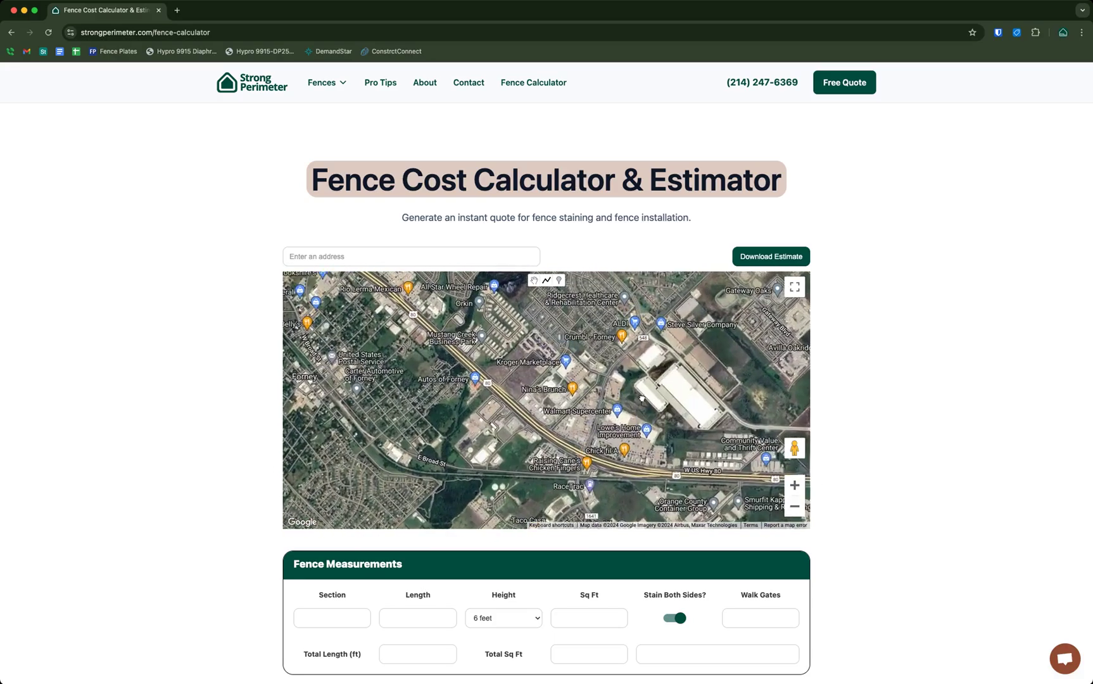
{"action": "left_click_drag", "start_coordinate": [661, 444], "coordinate": [764, 508]}
{"action": "left_click", "coordinate": [795, 491]}
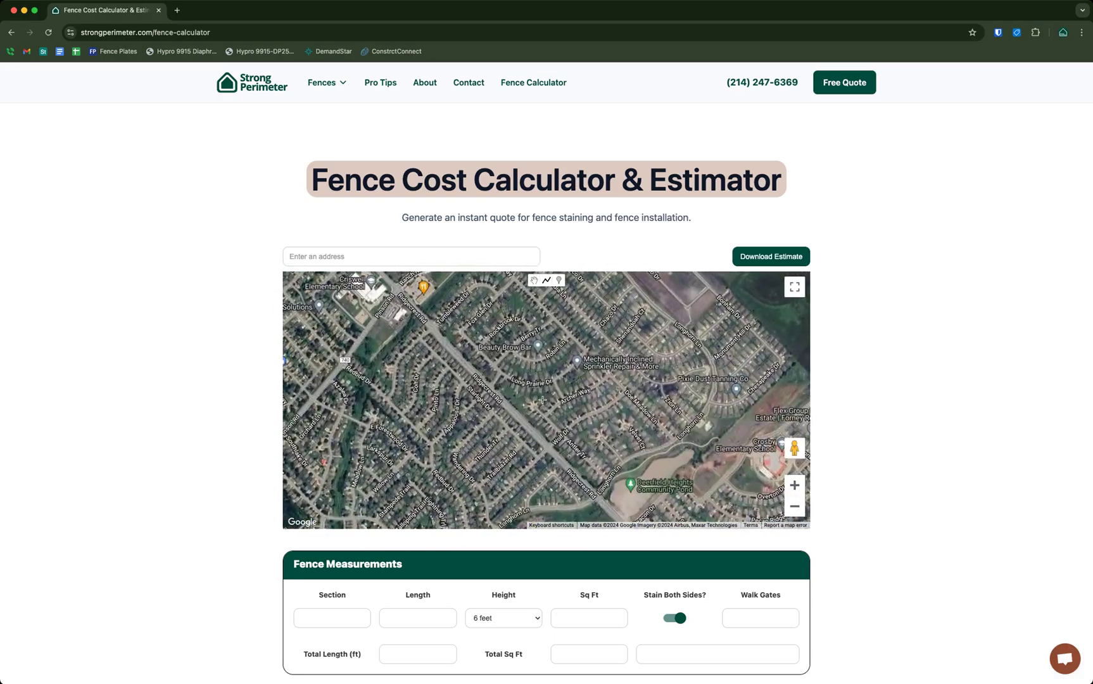
{"action": "left_click", "coordinate": [796, 490]}
{"action": "left_click", "coordinate": [796, 489]}
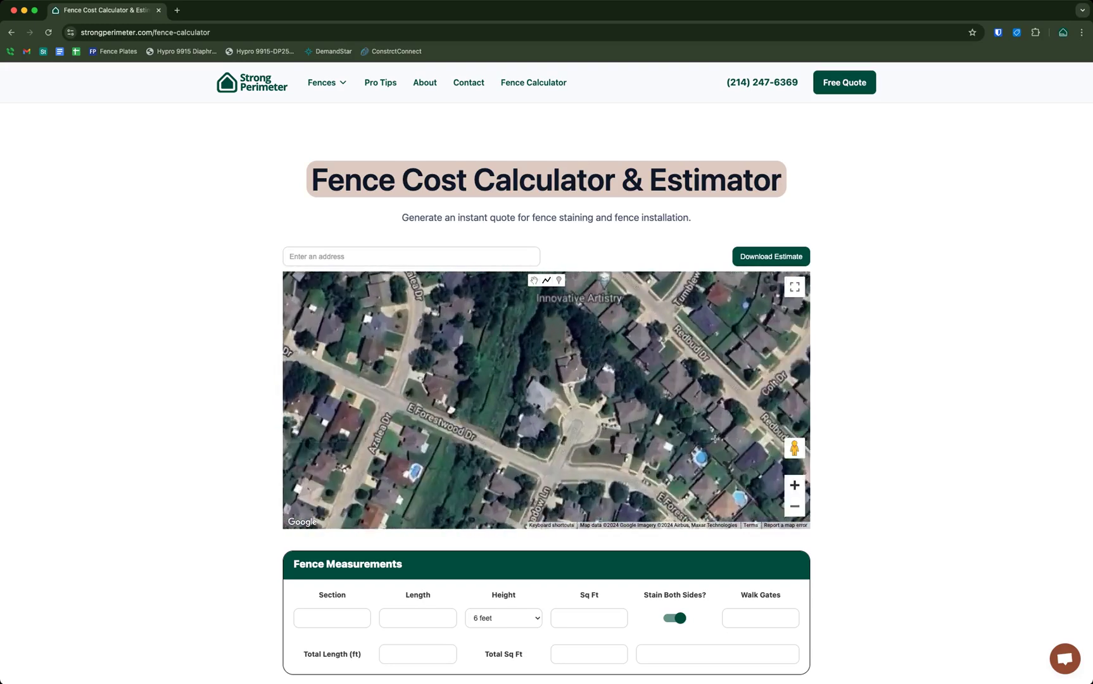
{"action": "left_click", "coordinate": [796, 490]}
{"action": "left_click_drag", "start_coordinate": [660, 401], "coordinate": [581, 420]}
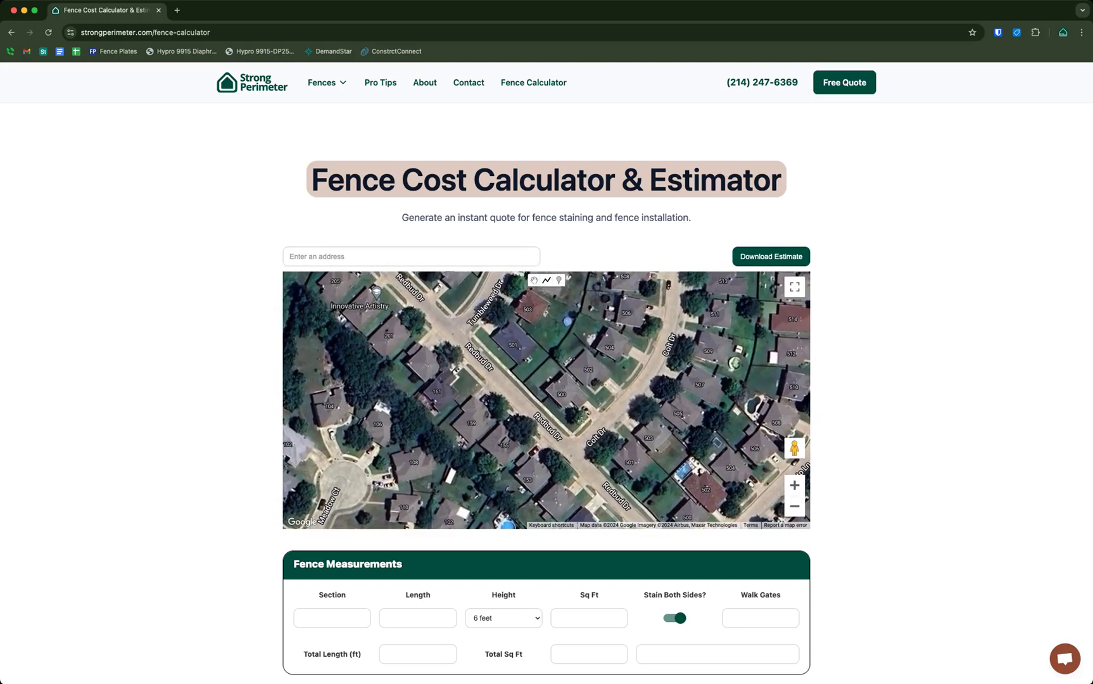
{"action": "left_click", "coordinate": [795, 484]}
{"action": "left_click_drag", "start_coordinate": [771, 453], "coordinate": [761, 479]}
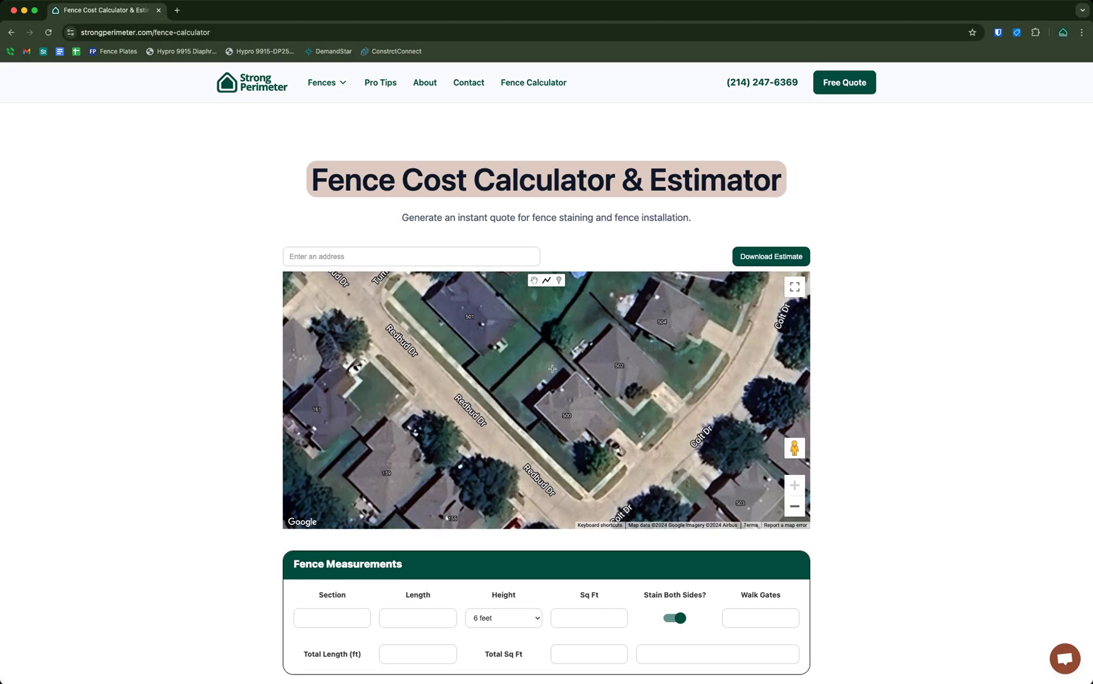
{"action": "left_click_drag", "start_coordinate": [562, 362], "coordinate": [550, 406]}
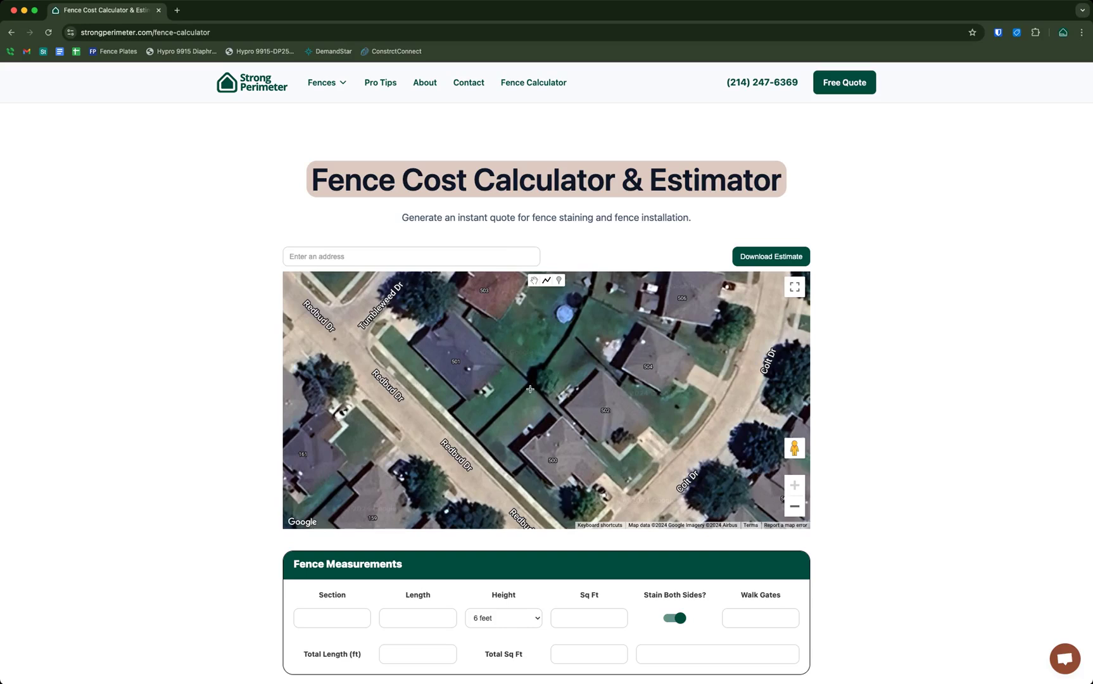
{"action": "scroll", "coordinate": [550, 404], "scroll_direction": "up", "scroll_amount": 2}
{"action": "left_click", "coordinate": [535, 282]}
{"action": "mouse_move", "coordinate": [545, 381]}
{"action": "left_mouse_down"}
{"action": "mouse_move", "coordinate": [537, 364]}
{"action": "mouse_move", "coordinate": [546, 375]}
{"action": "left_mouse_up"}
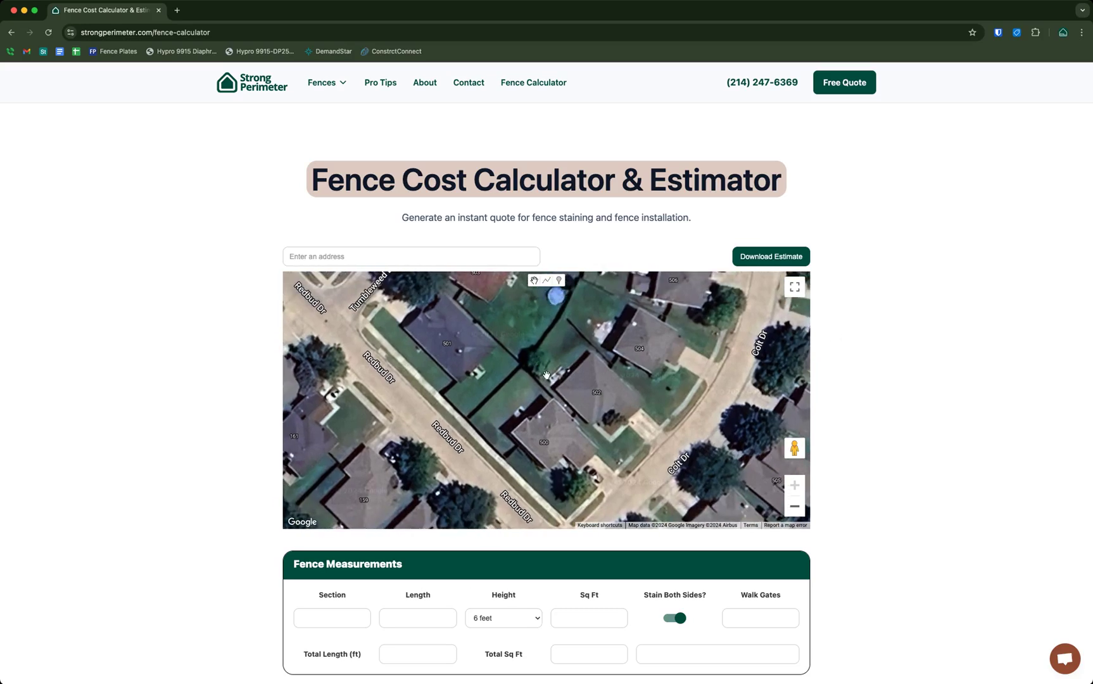
{"action": "left_click", "coordinate": [544, 442]}
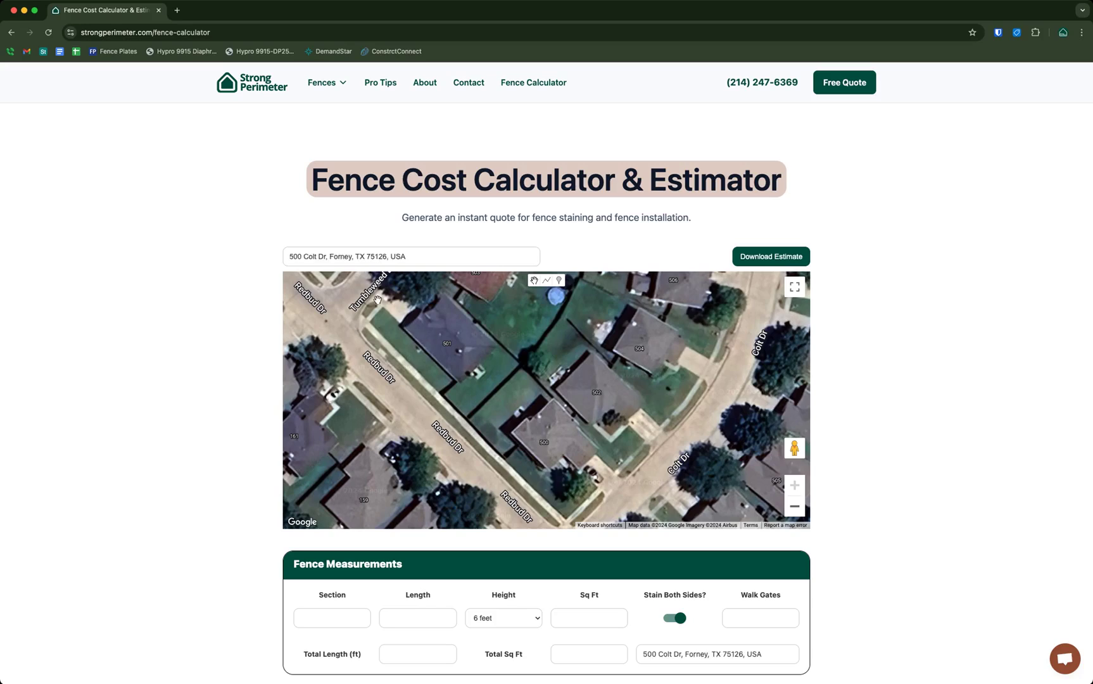
{"action": "left_click_drag", "start_coordinate": [308, 256], "coordinate": [407, 257]}
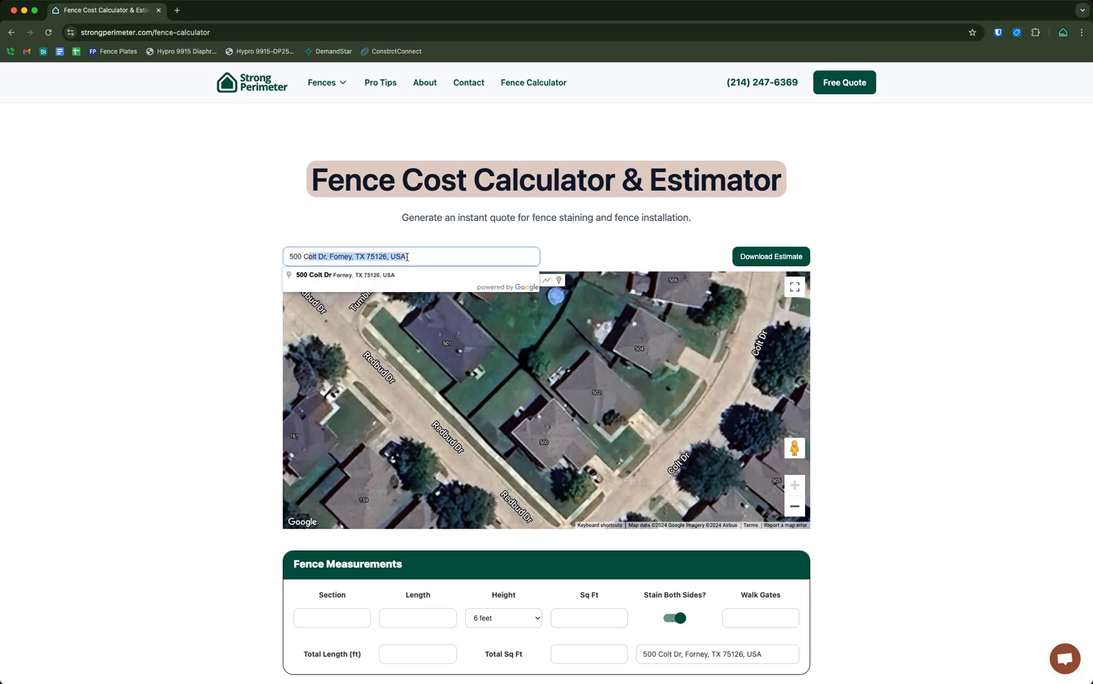
{"action": "left_click", "coordinate": [232, 263]}
{"action": "scroll", "coordinate": [885, 476], "scroll_direction": "down", "scroll_amount": 2}
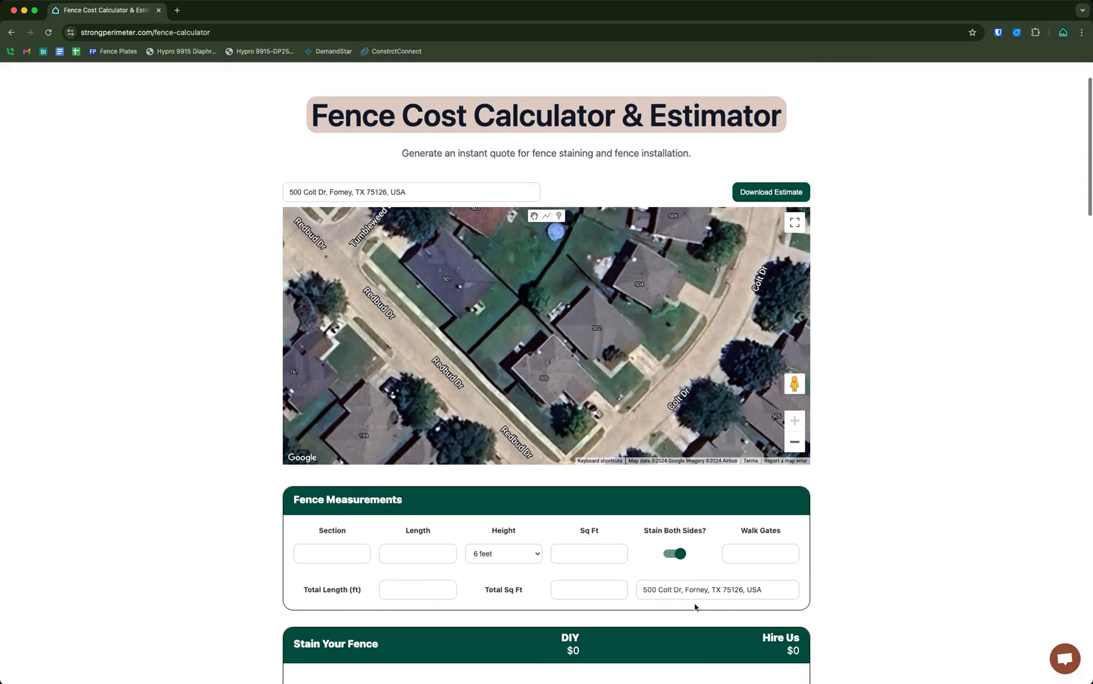
{"action": "left_click_drag", "start_coordinate": [658, 587], "coordinate": [787, 576]}
{"action": "left_click", "coordinate": [877, 460]}
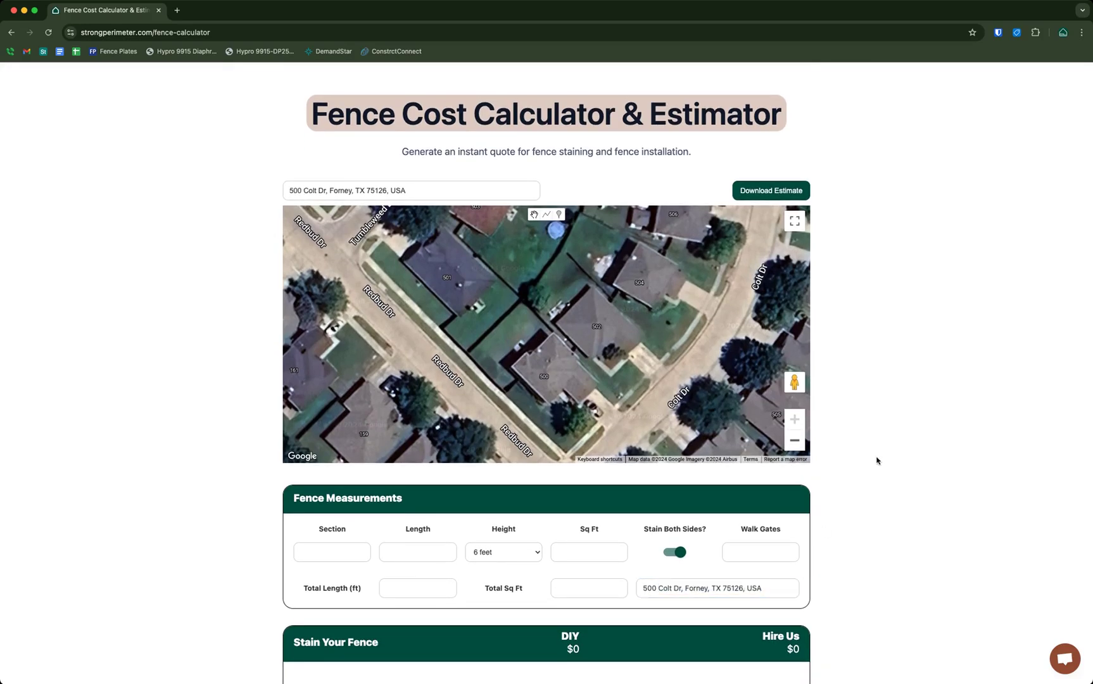
{"action": "scroll", "coordinate": [877, 461], "scroll_direction": "up", "scroll_amount": 1}
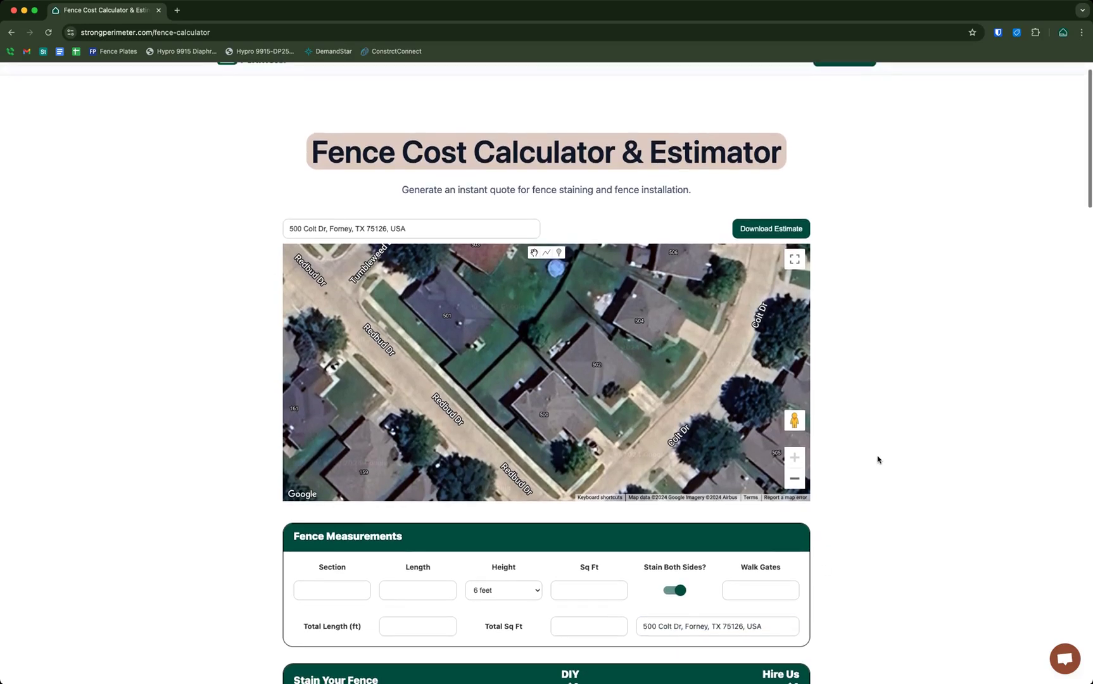
{"action": "left_click", "coordinate": [546, 254]}
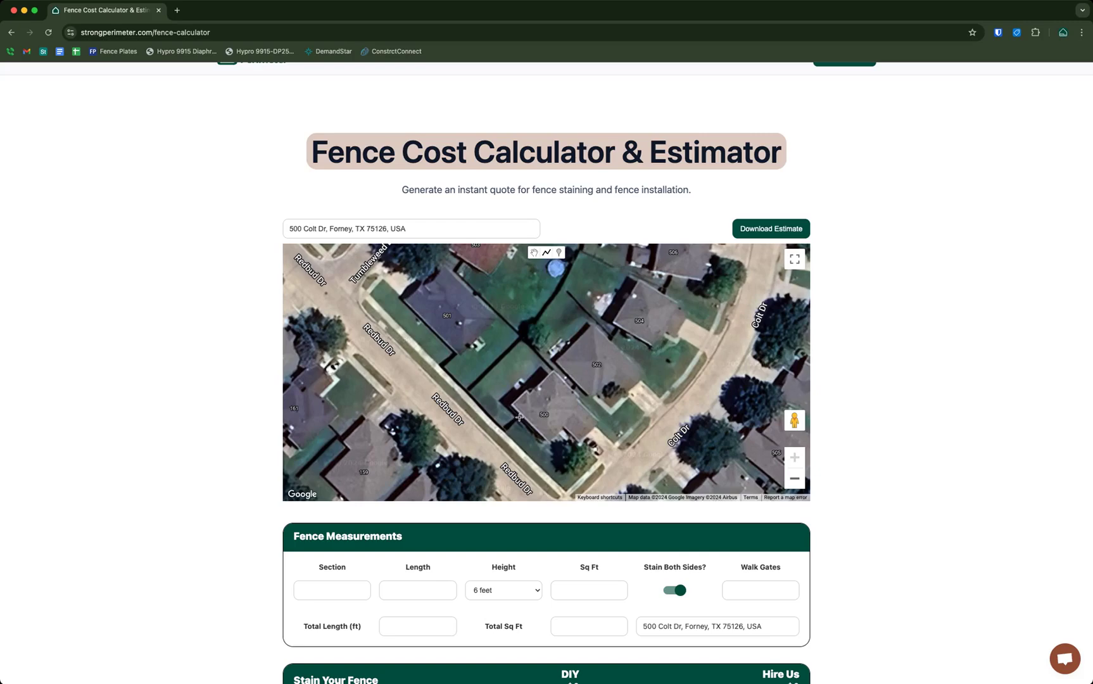
{"action": "scroll", "coordinate": [519, 417], "scroll_direction": "down", "scroll_amount": 1}
{"action": "left_click", "coordinate": [519, 418]}
{"action": "left_click", "coordinate": [506, 432]}
{"action": "left_click", "coordinate": [468, 393]}
{"action": "left_click", "coordinate": [524, 336]}
{"action": "left_click", "coordinate": [574, 389]}
{"action": "left_click", "coordinate": [571, 392]}
{"action": "left_click", "coordinate": [572, 394]}
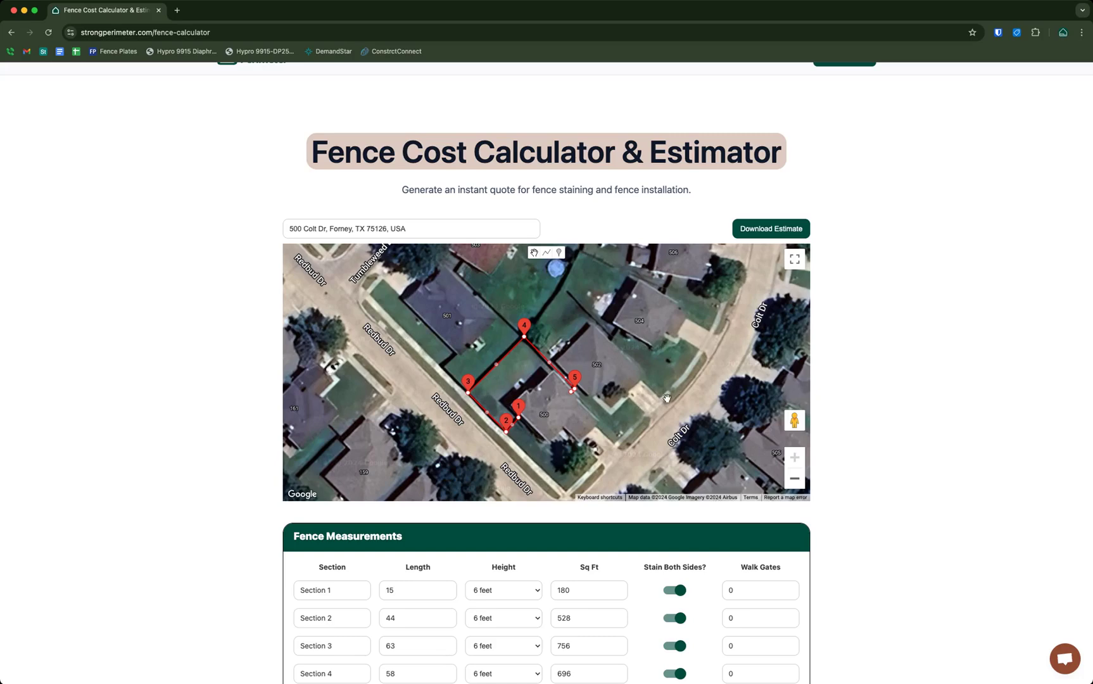
{"action": "scroll", "coordinate": [741, 387], "scroll_direction": "down", "scroll_amount": 1}
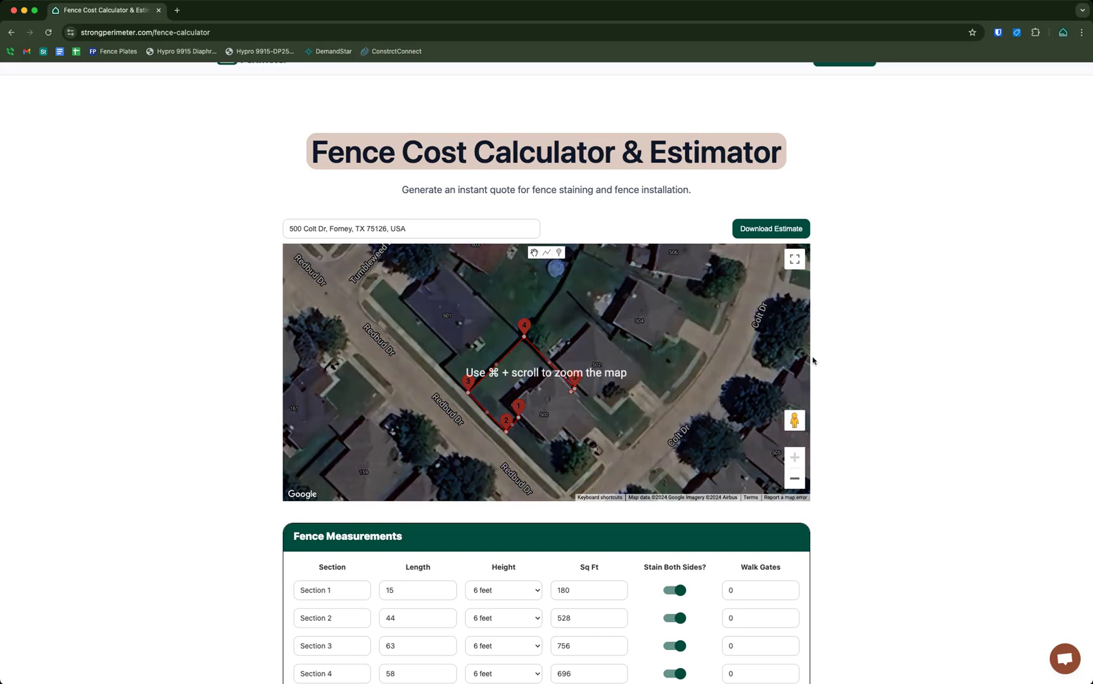
{"action": "scroll", "coordinate": [872, 361], "scroll_direction": "down", "scroll_amount": 3}
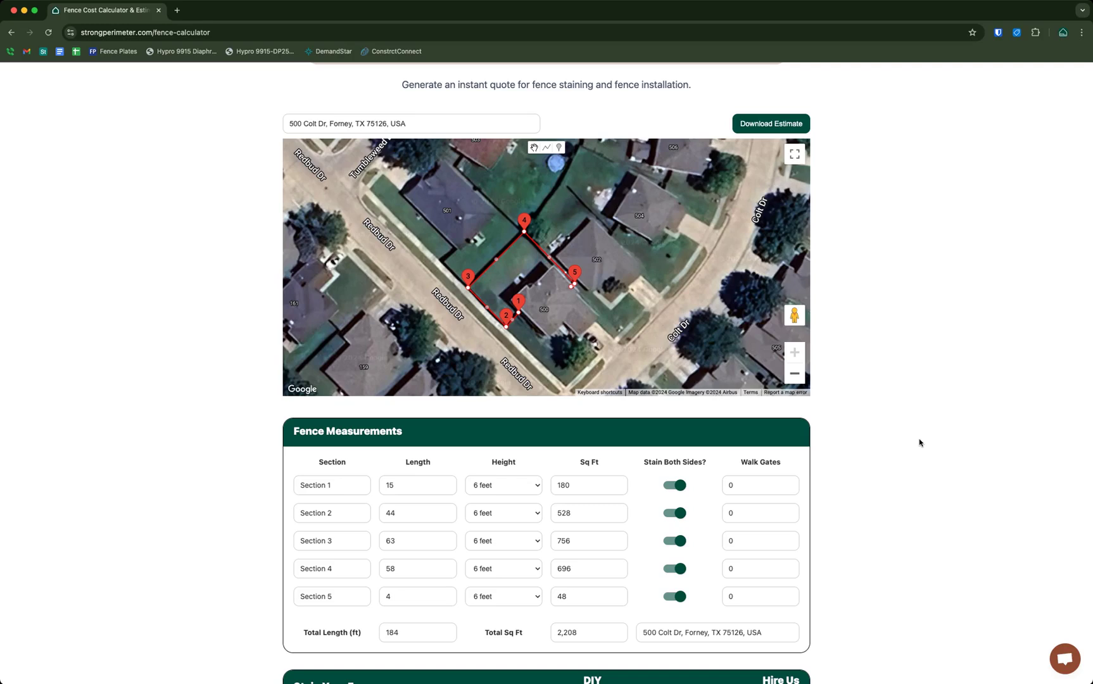
{"action": "scroll", "coordinate": [920, 442], "scroll_direction": "down", "scroll_amount": 1}
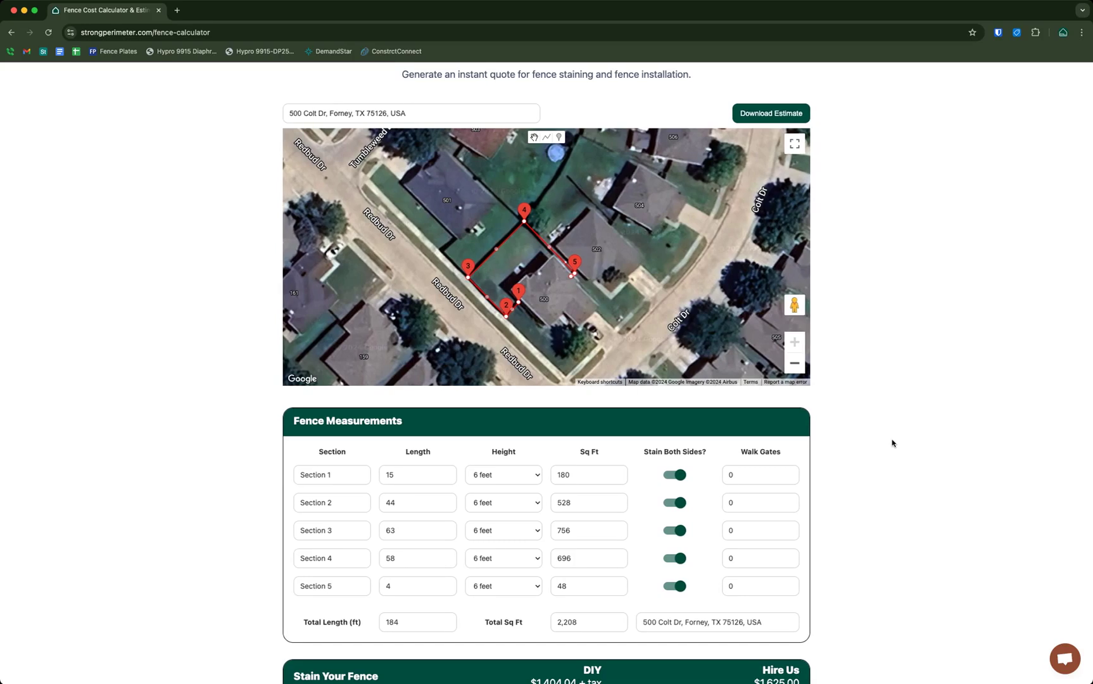
{"action": "left_click_drag", "start_coordinate": [288, 423], "coordinate": [462, 425]}
{"action": "left_click", "coordinate": [461, 425]}
Review the section lengths and set Sections 1 and 5 to 8 feet tall
{"action": "left_click", "coordinate": [386, 476]}
{"action": "double_click", "coordinate": [388, 504]}
{"action": "double_click", "coordinate": [390, 532]}
{"action": "left_click", "coordinate": [501, 479]}
{"action": "left_click", "coordinate": [498, 479]}
{"action": "left_click", "coordinate": [496, 493]}
{"action": "left_click", "coordinate": [498, 587]}
{"action": "key", "text": "8"}
{"action": "left_click", "coordinate": [877, 426]}
Recheck Section 1's 240 sq ft area and confirm its height stays at 8 feet
{"action": "left_click", "coordinate": [494, 479]}
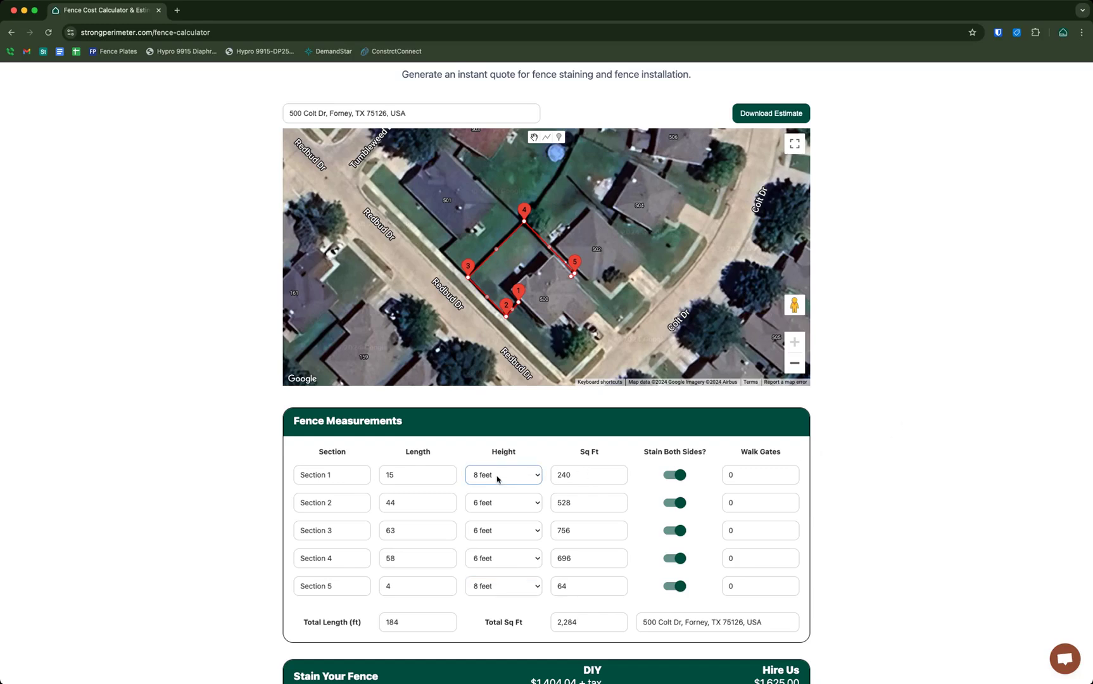
{"action": "double_click", "coordinate": [570, 475]}
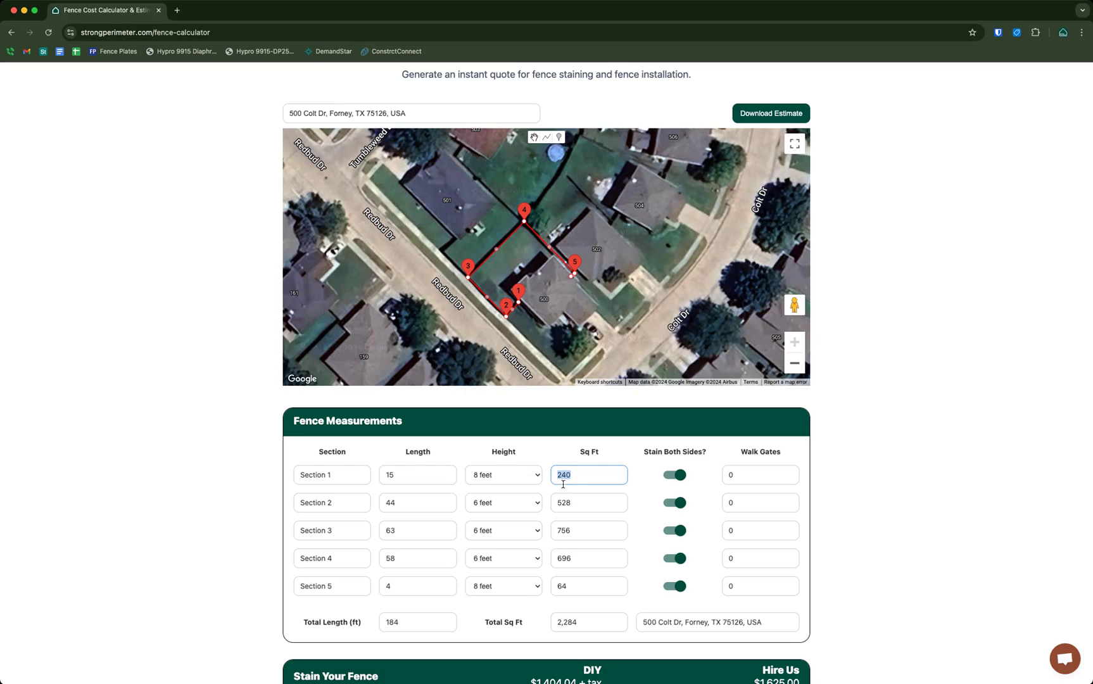
{"action": "left_click", "coordinate": [515, 481]}
{"action": "key", "text": "6"}
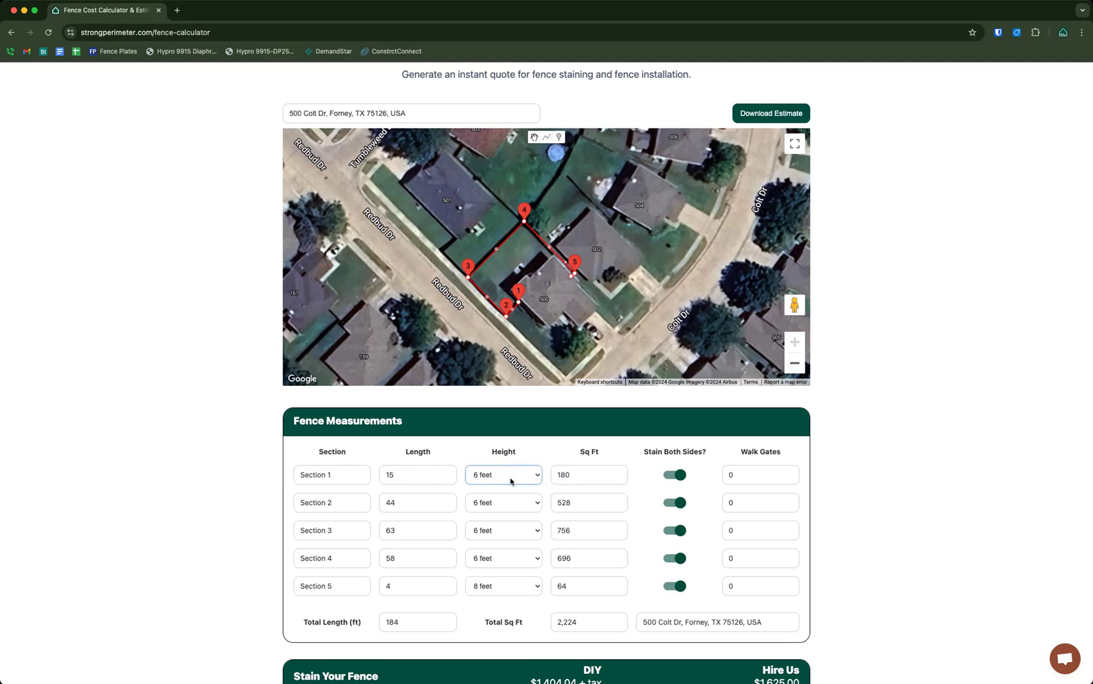
{"action": "key", "text": "8"}
{"action": "left_click", "coordinate": [957, 423]}
{"action": "scroll", "coordinate": [549, 377], "scroll_direction": "down", "scroll_amount": 1}
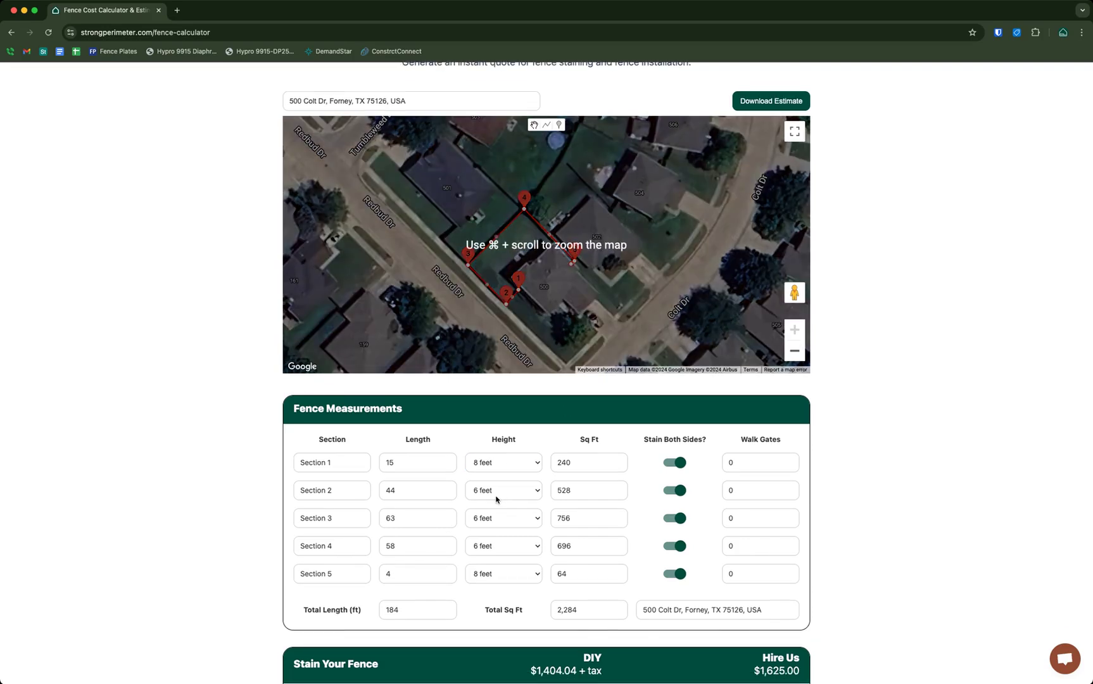
{"action": "scroll", "coordinate": [567, 491], "scroll_direction": "down", "scroll_amount": 1}
{"action": "scroll", "coordinate": [519, 277], "scroll_direction": "down", "scroll_amount": 1}
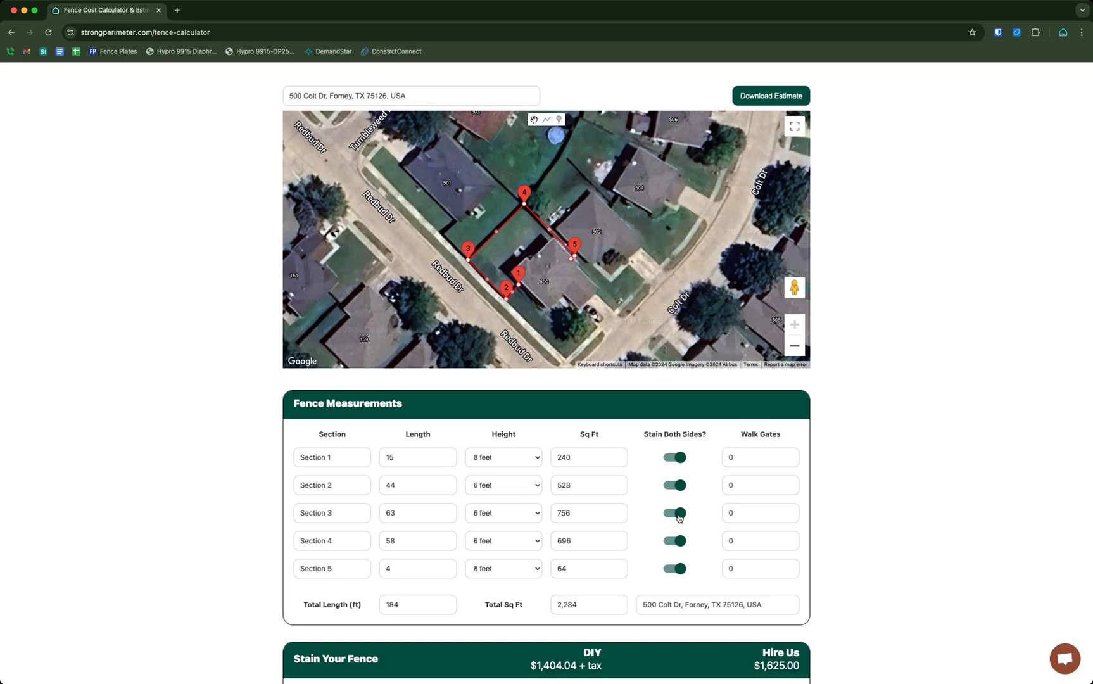
Turn off Stain Both Sides? for Sections 3 and 4, bringing the total to 1,558 sq ft
{"action": "double_click", "coordinate": [644, 433]}
{"action": "left_click_drag", "start_coordinate": [667, 432], "coordinate": [817, 444]}
{"action": "left_click", "coordinate": [935, 437]}
{"action": "left_click", "coordinate": [678, 514]}
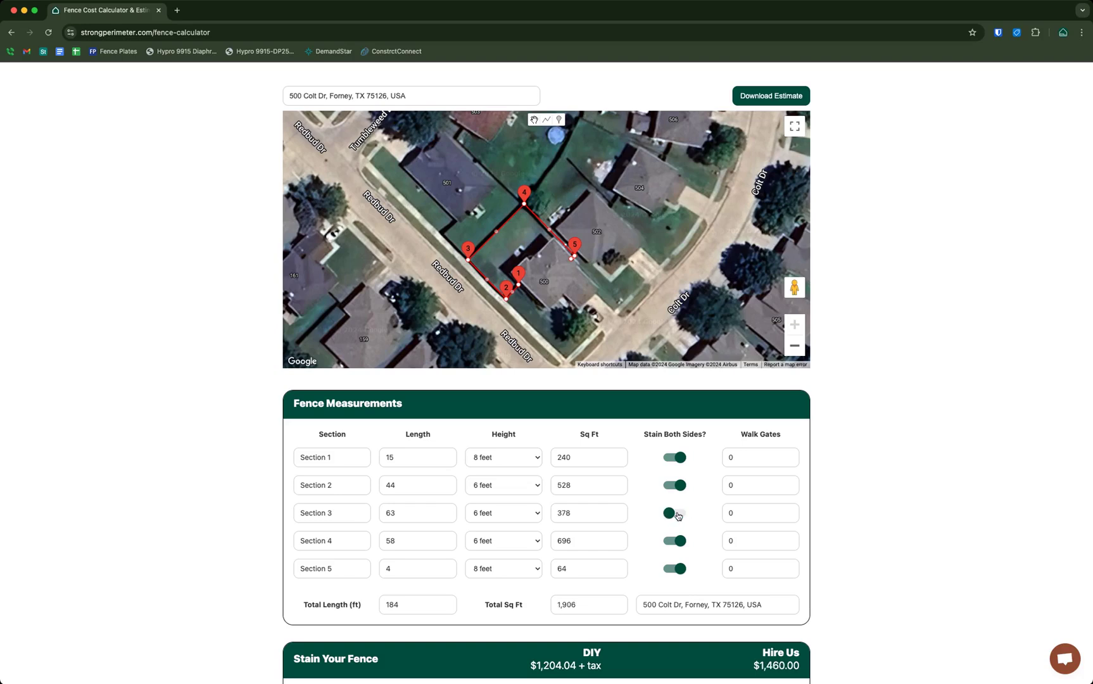
{"action": "left_click", "coordinate": [676, 542]}
{"action": "double_click", "coordinate": [559, 512]}
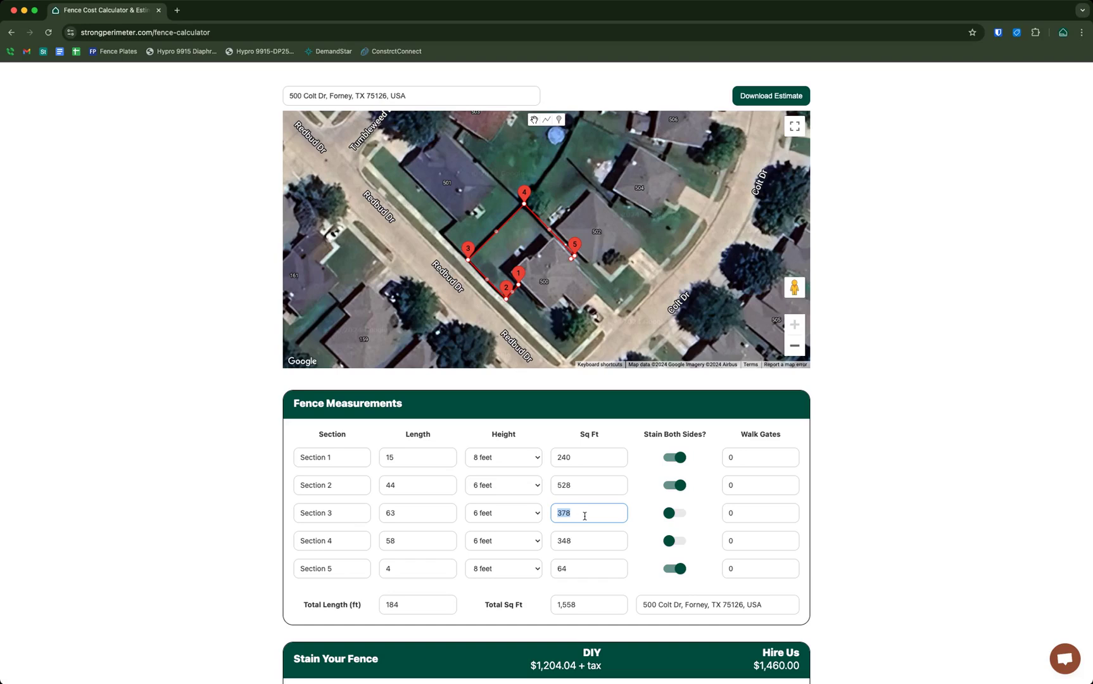
{"action": "left_click", "coordinate": [824, 500]}
{"action": "left_click_drag", "start_coordinate": [581, 606], "coordinate": [555, 604]}
{"action": "left_click", "coordinate": [867, 471]}
{"action": "scroll", "coordinate": [905, 390], "scroll_direction": "down", "scroll_amount": 3}
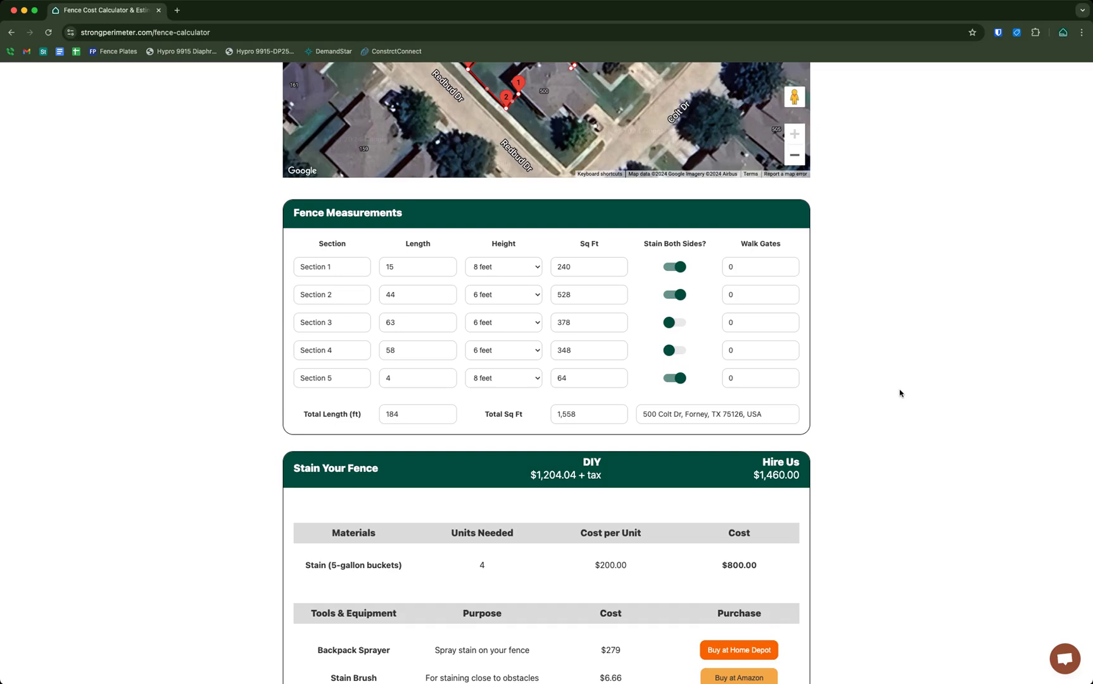
{"action": "scroll", "coordinate": [900, 394], "scroll_direction": "down", "scroll_amount": 1}
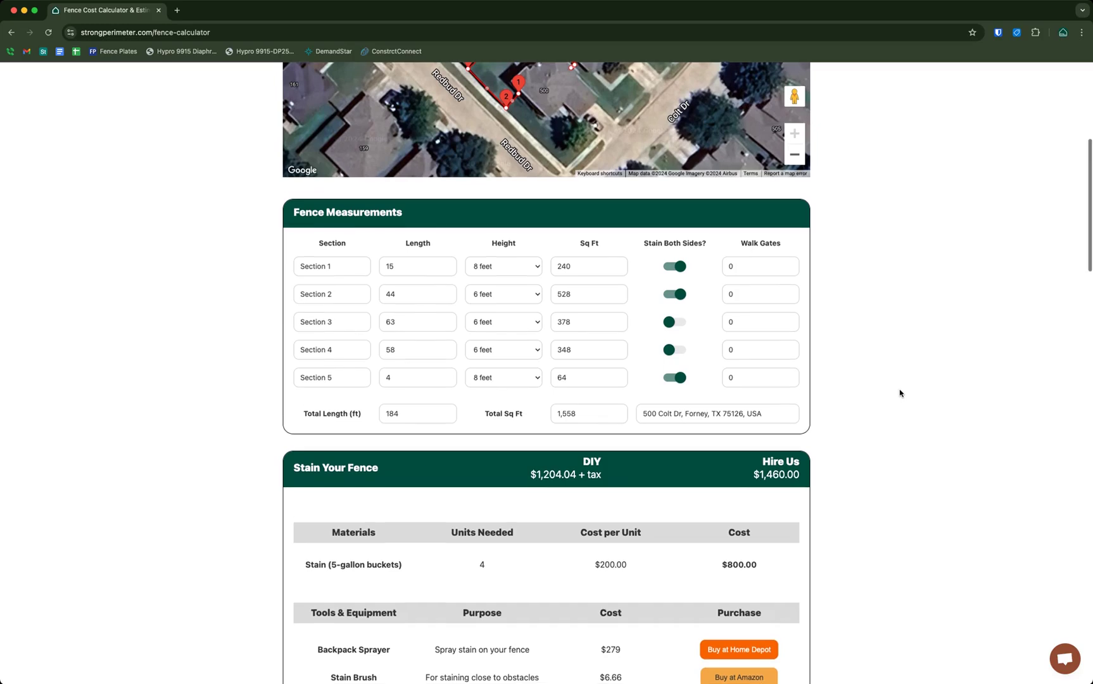
{"action": "left_click_drag", "start_coordinate": [292, 386], "coordinate": [399, 387]}
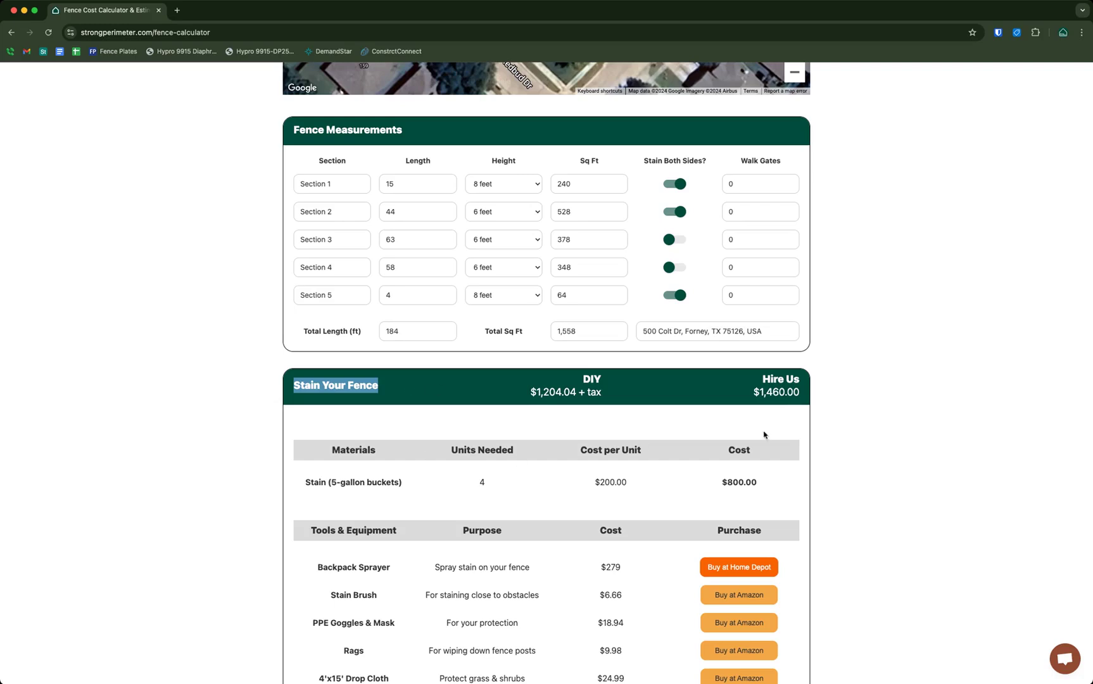
{"action": "left_click", "coordinate": [871, 408]}
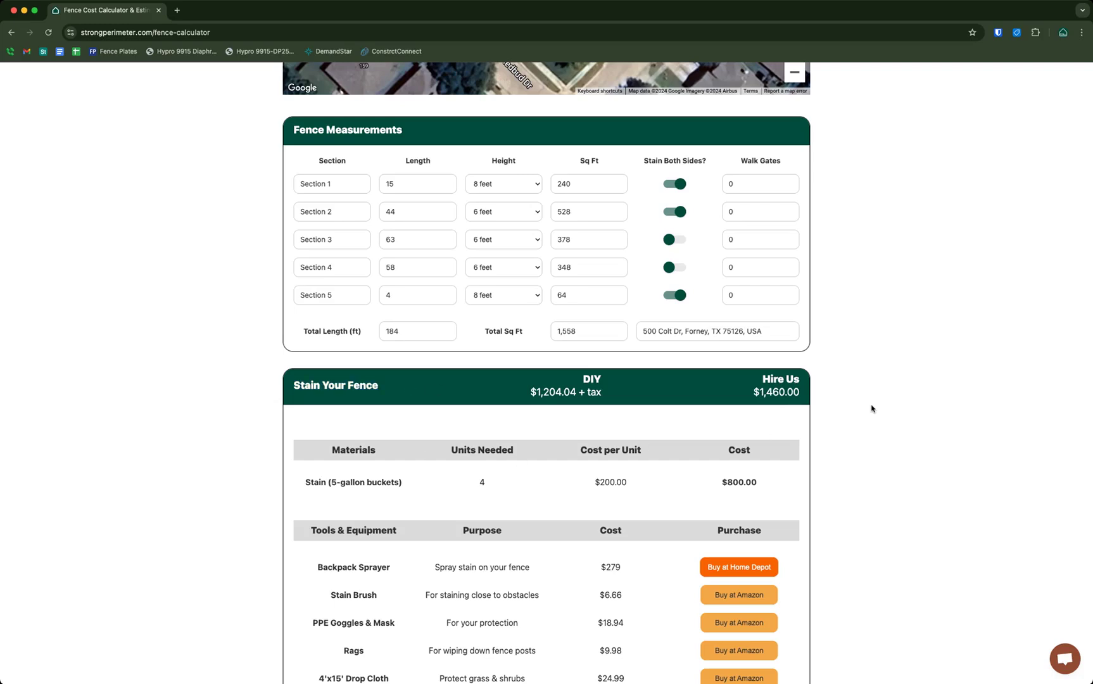
{"action": "scroll", "coordinate": [832, 408], "scroll_direction": "down", "scroll_amount": 1}
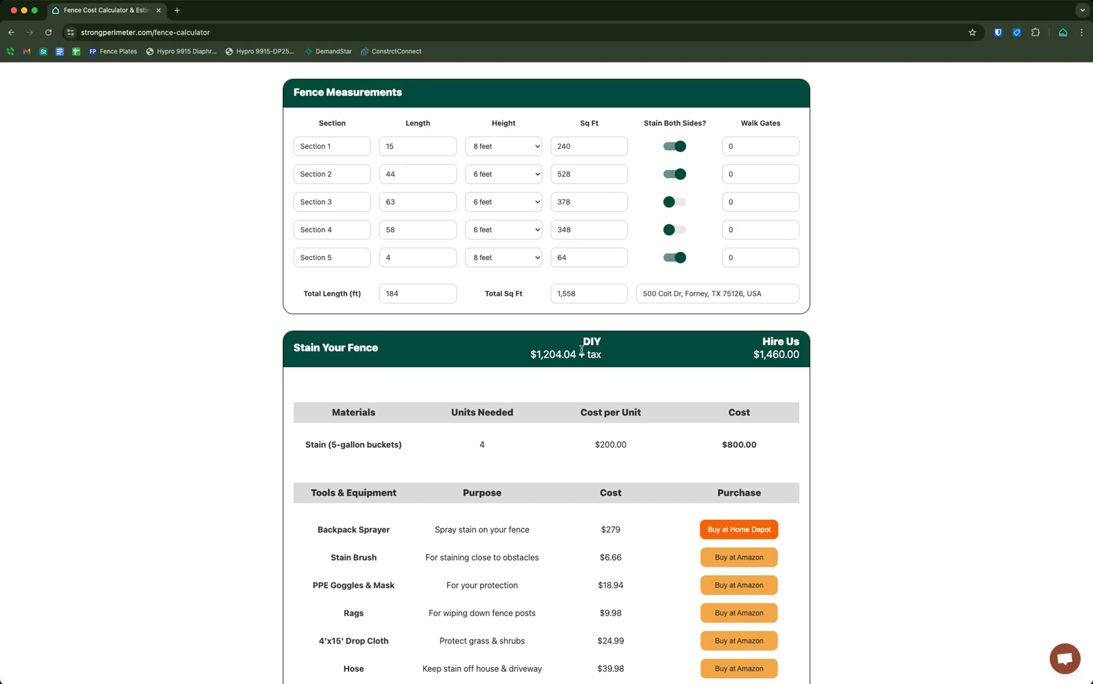
{"action": "scroll", "coordinate": [617, 351], "scroll_direction": "up", "scroll_amount": 1}
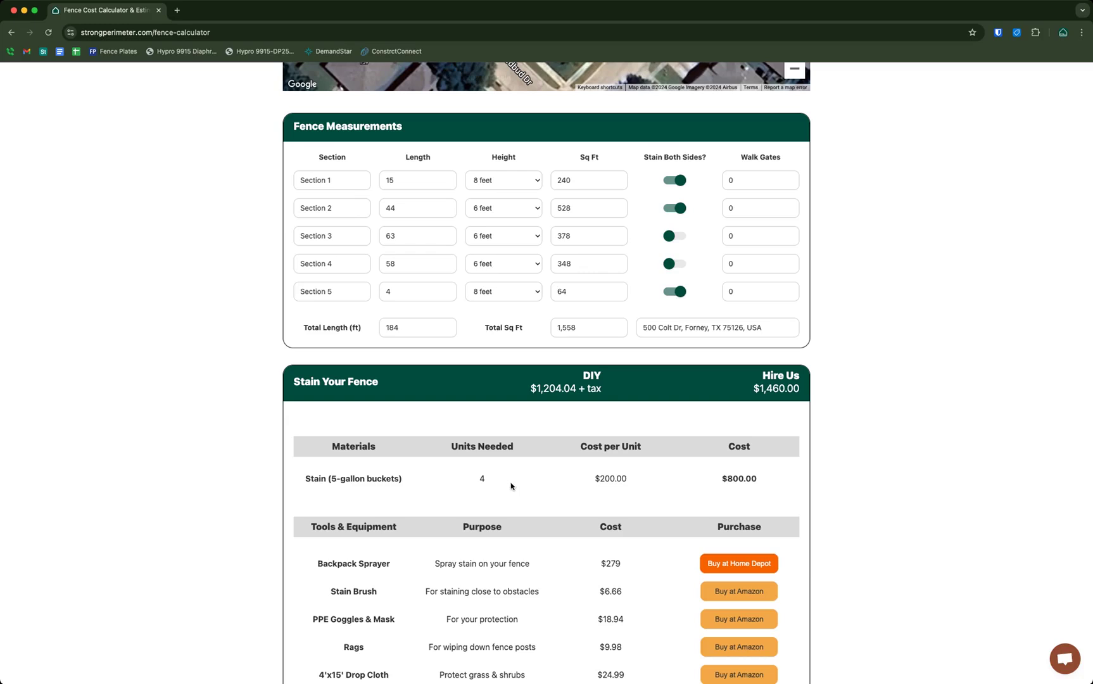
{"action": "scroll", "coordinate": [786, 488], "scroll_direction": "down", "scroll_amount": 4}
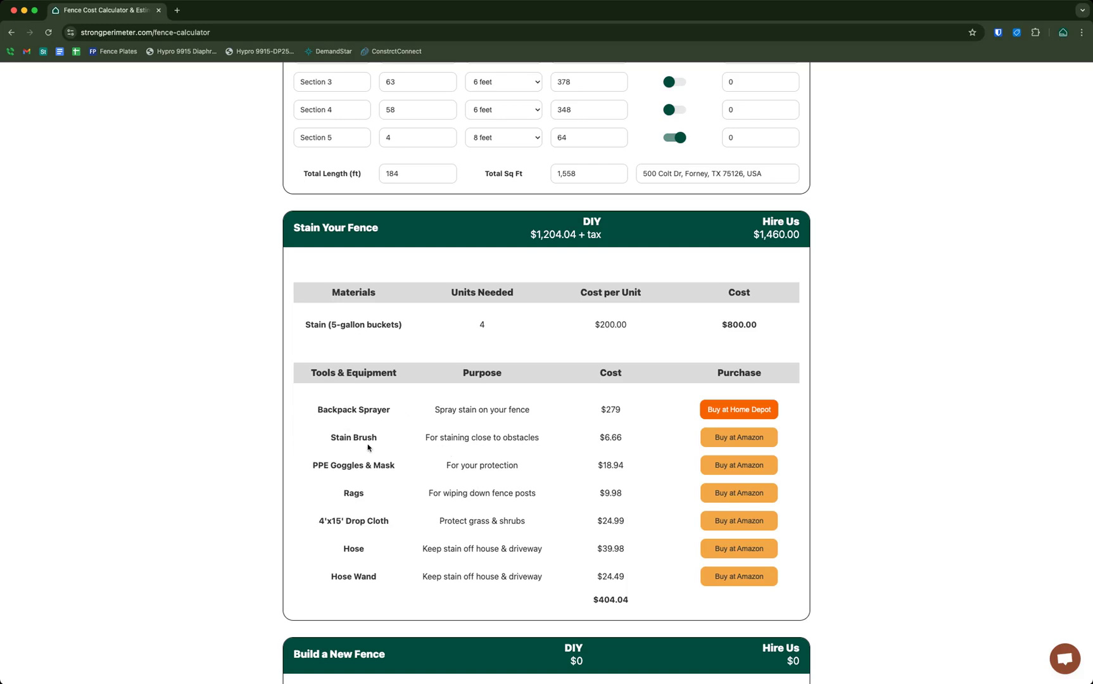
{"action": "left_click_drag", "start_coordinate": [327, 466], "coordinate": [394, 465]}
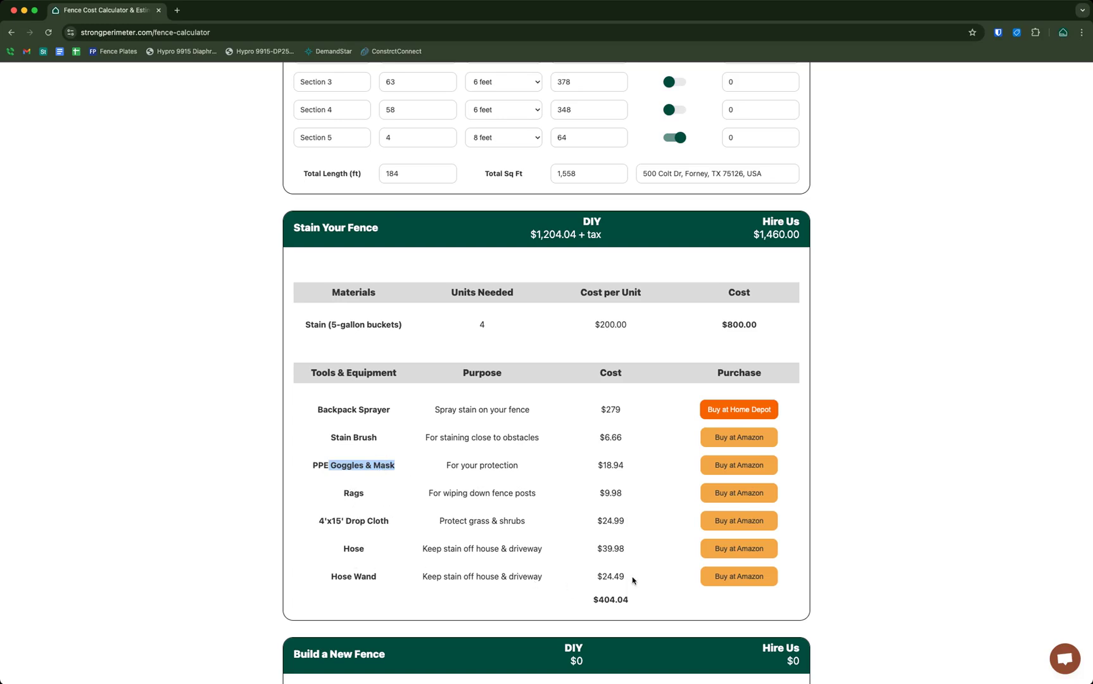
{"action": "left_click", "coordinate": [845, 440]}
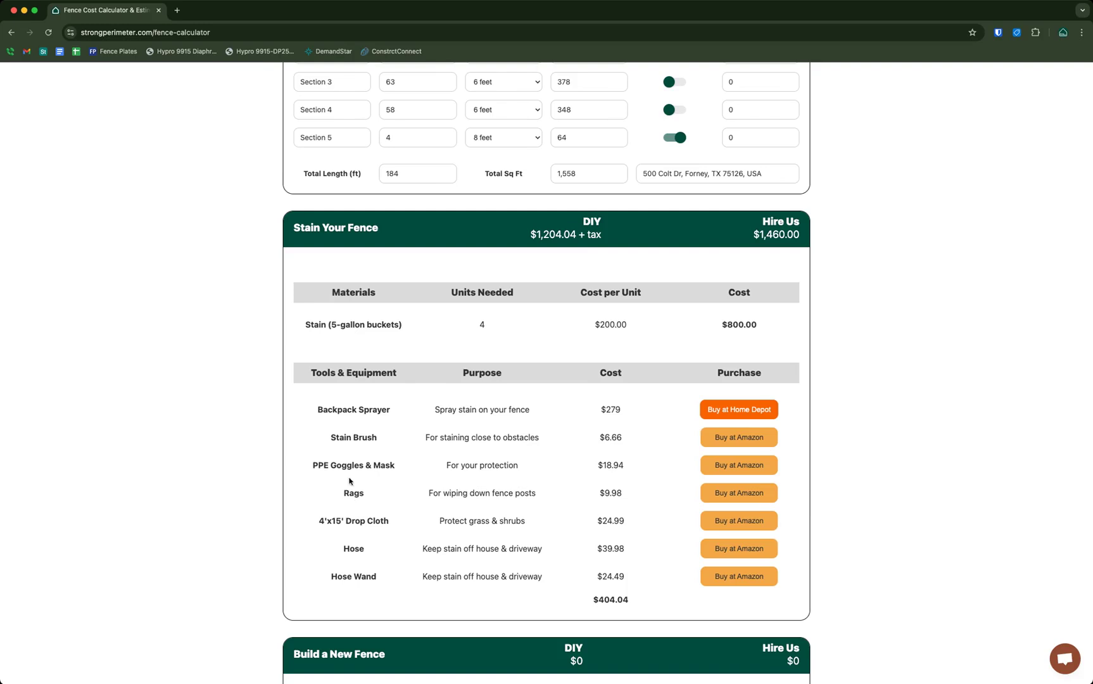
{"action": "left_click_drag", "start_coordinate": [338, 466], "coordinate": [396, 469]}
{"action": "scroll", "coordinate": [358, 444], "scroll_direction": "down", "scroll_amount": 1}
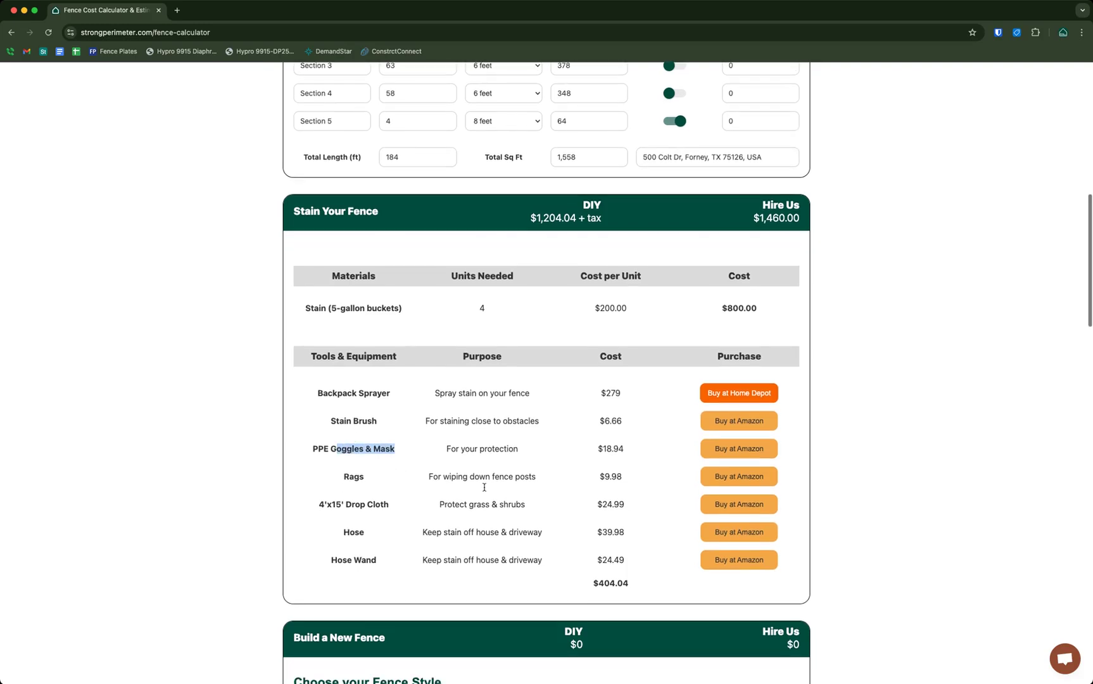
{"action": "left_click", "coordinate": [491, 484]}
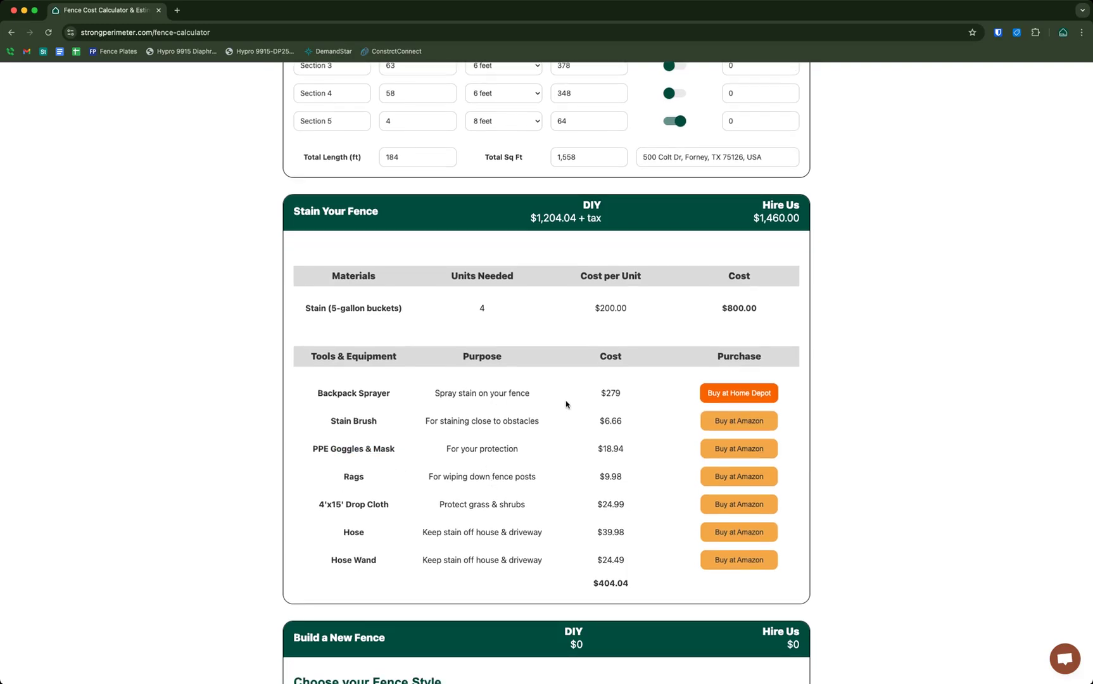
{"action": "scroll", "coordinate": [569, 404], "scroll_direction": "down", "scroll_amount": 1}
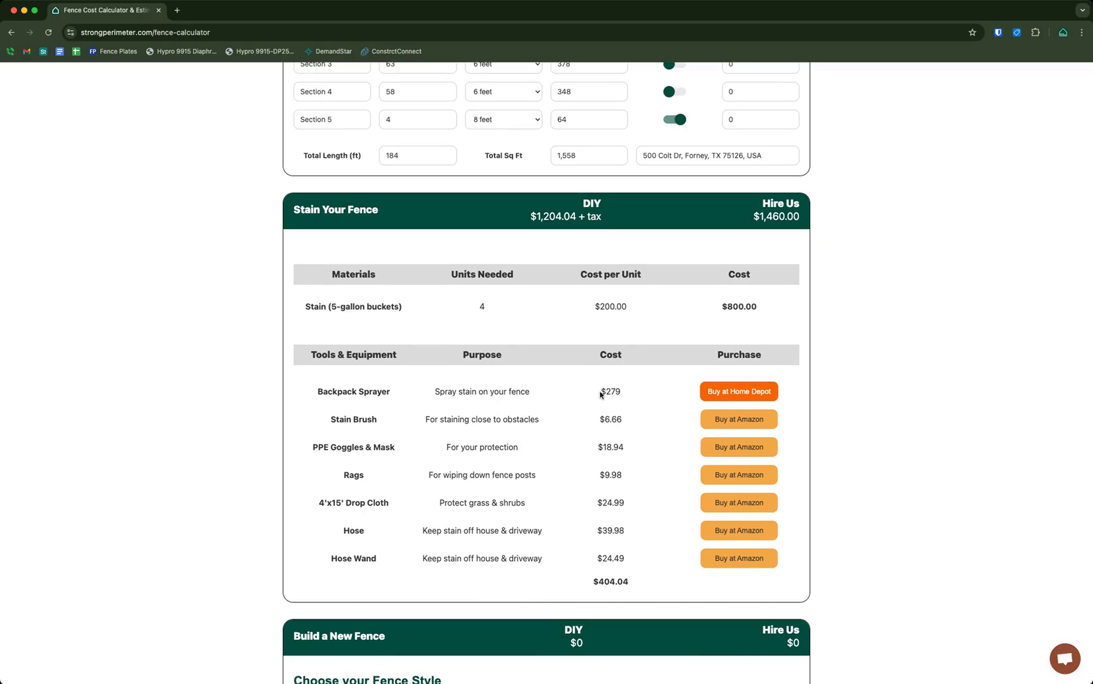
{"action": "left_click_drag", "start_coordinate": [600, 391], "coordinate": [622, 394]}
{"action": "left_click", "coordinate": [937, 356]}
{"action": "left_click_drag", "start_coordinate": [593, 581], "coordinate": [653, 585]}
{"action": "left_click", "coordinate": [900, 408]}
{"action": "scroll", "coordinate": [897, 410], "scroll_direction": "up", "scroll_amount": 1}
{"action": "scroll", "coordinate": [896, 410], "scroll_direction": "up", "scroll_amount": 5}
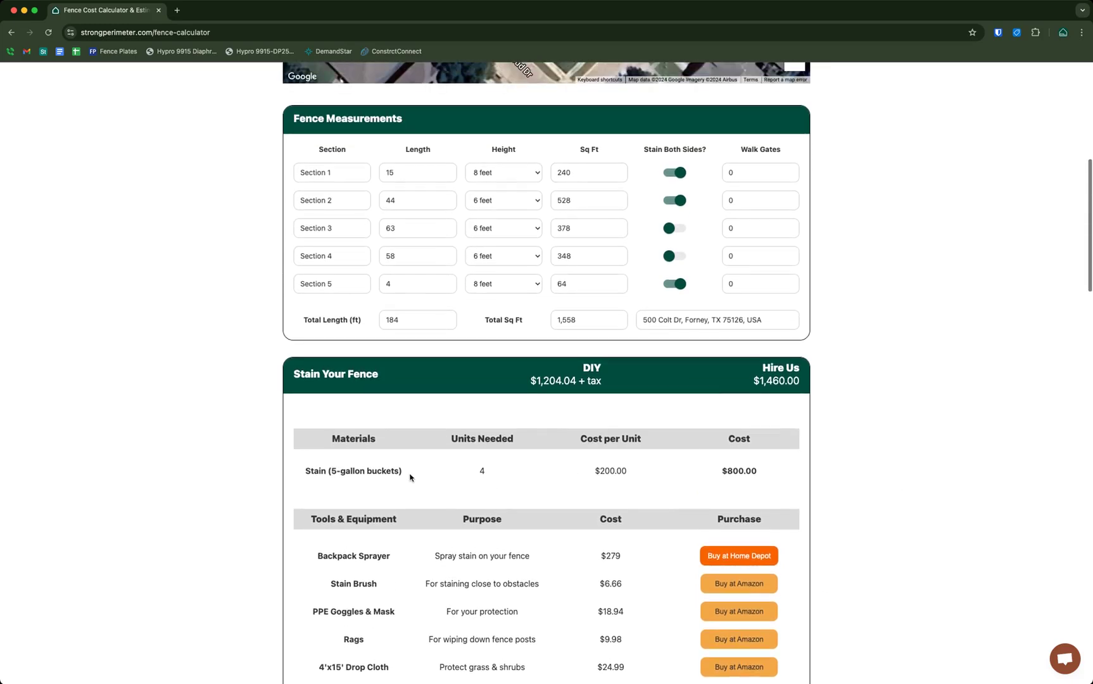
{"action": "scroll", "coordinate": [406, 480], "scroll_direction": "up", "scroll_amount": 1}
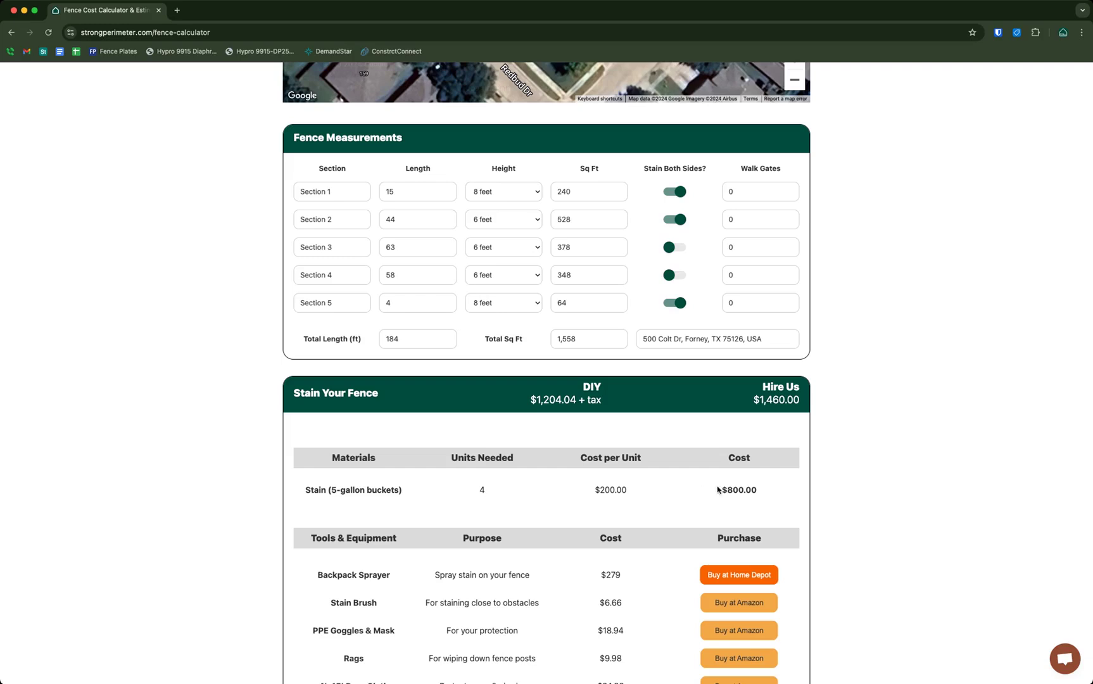
{"action": "left_click_drag", "start_coordinate": [722, 486], "coordinate": [768, 493]}
{"action": "left_click_drag", "start_coordinate": [527, 400], "coordinate": [607, 399]}
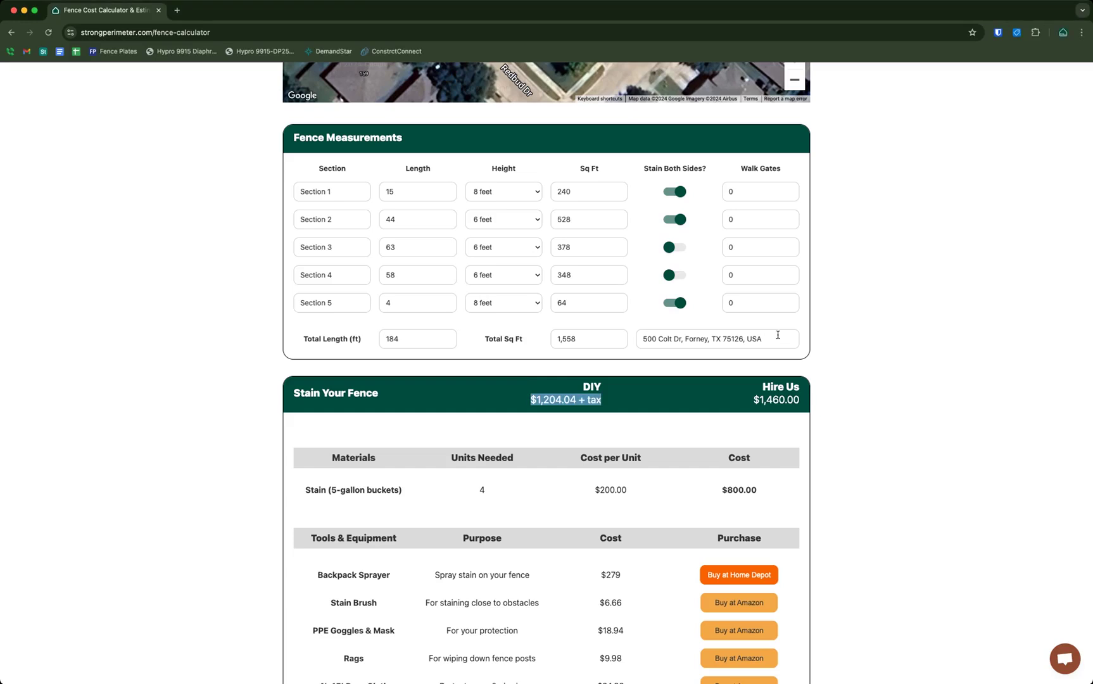
{"action": "left_click", "coordinate": [783, 400]}
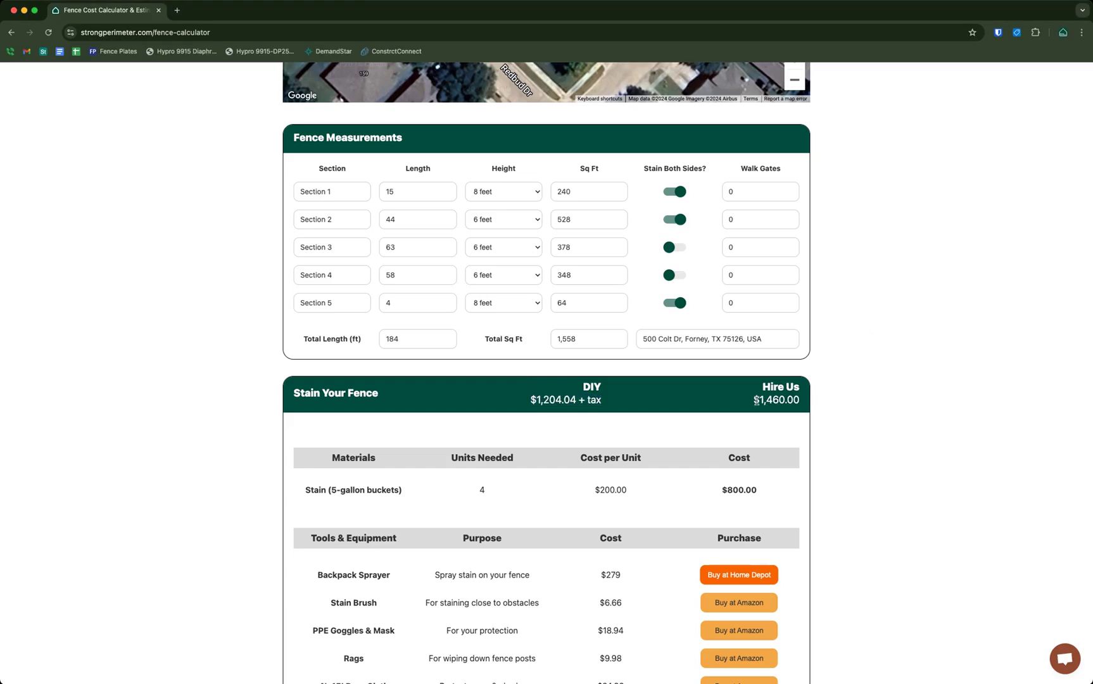
{"action": "left_click_drag", "start_coordinate": [759, 400], "coordinate": [841, 396]}
{"action": "left_click", "coordinate": [842, 395]}
{"action": "scroll", "coordinate": [842, 396], "scroll_direction": "up", "scroll_amount": 5}
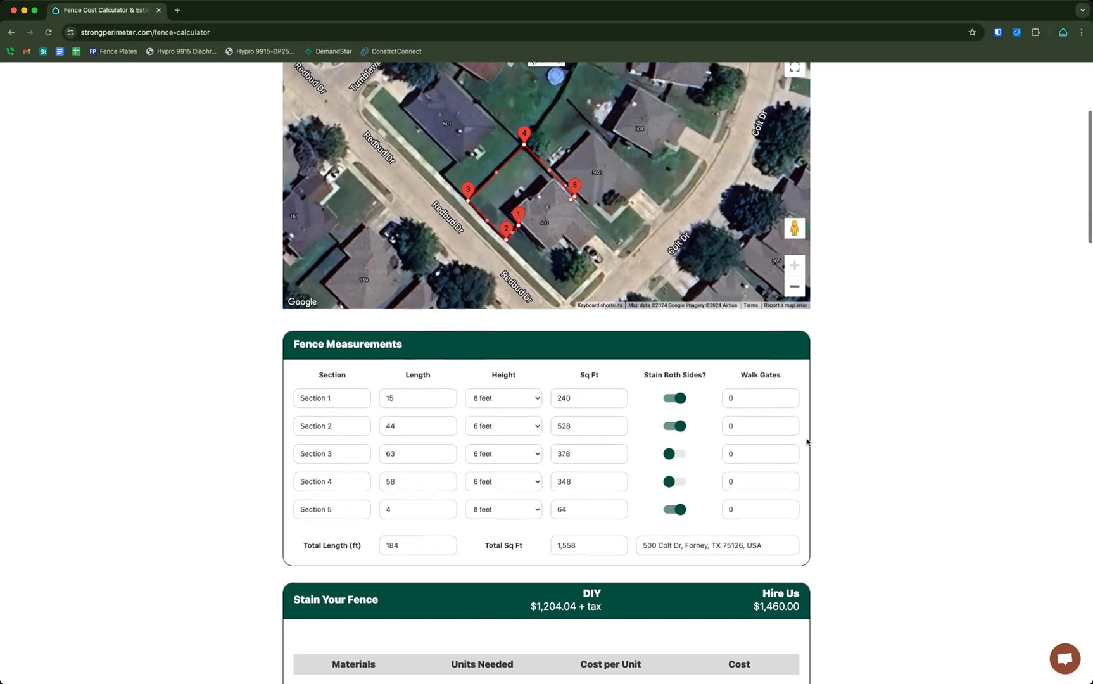
{"action": "scroll", "coordinate": [817, 437], "scroll_direction": "up", "scroll_amount": 3}
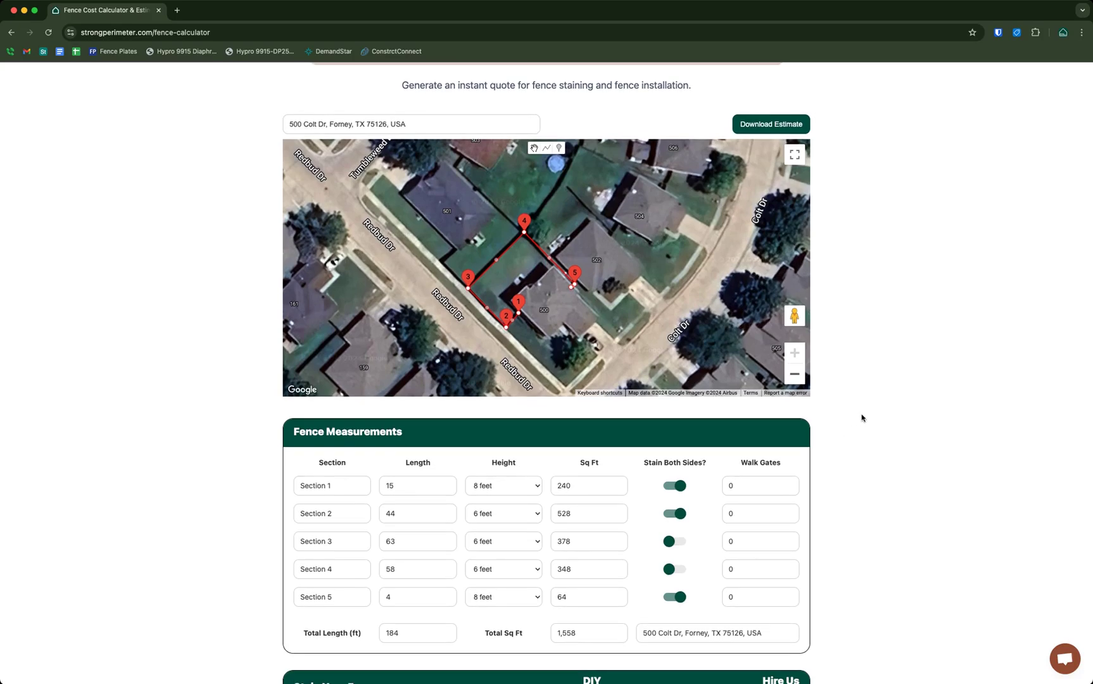
{"action": "scroll", "coordinate": [861, 418], "scroll_direction": "down", "scroll_amount": 5}
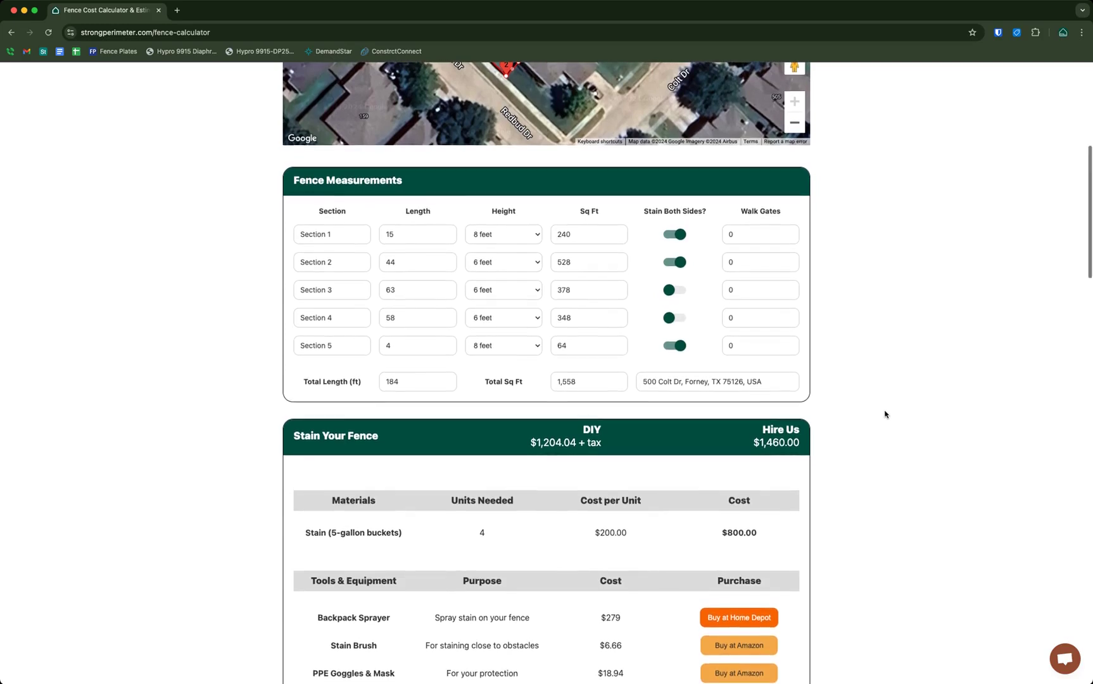
{"action": "scroll", "coordinate": [886, 415], "scroll_direction": "down", "scroll_amount": 2}
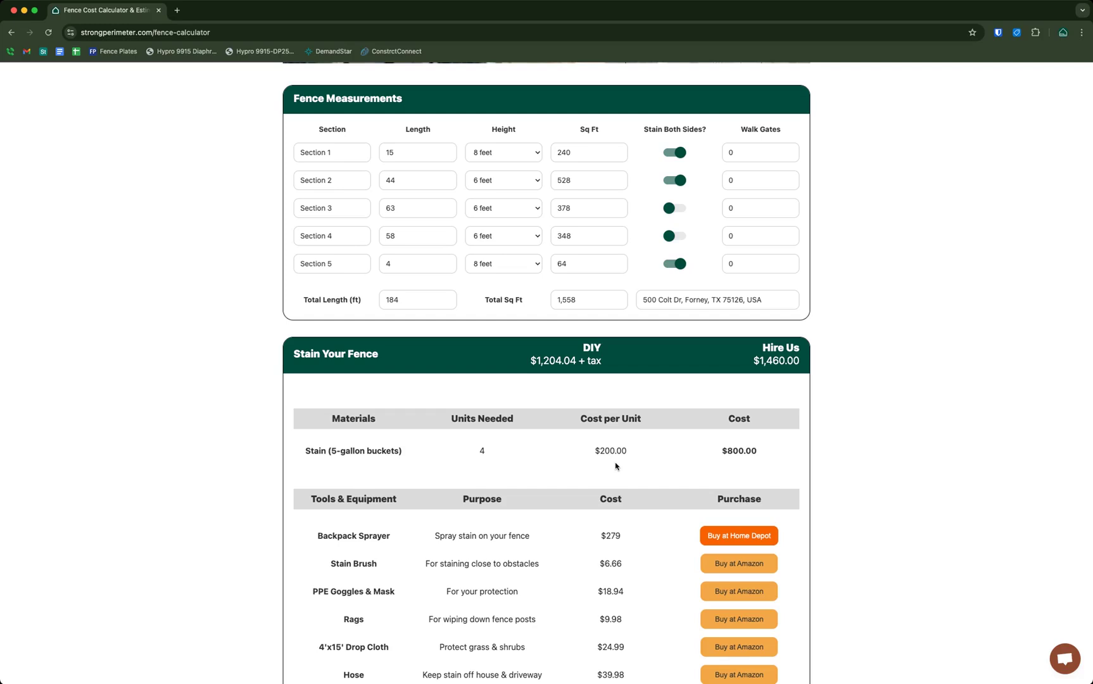
{"action": "left_click_drag", "start_coordinate": [346, 451], "coordinate": [545, 463]}
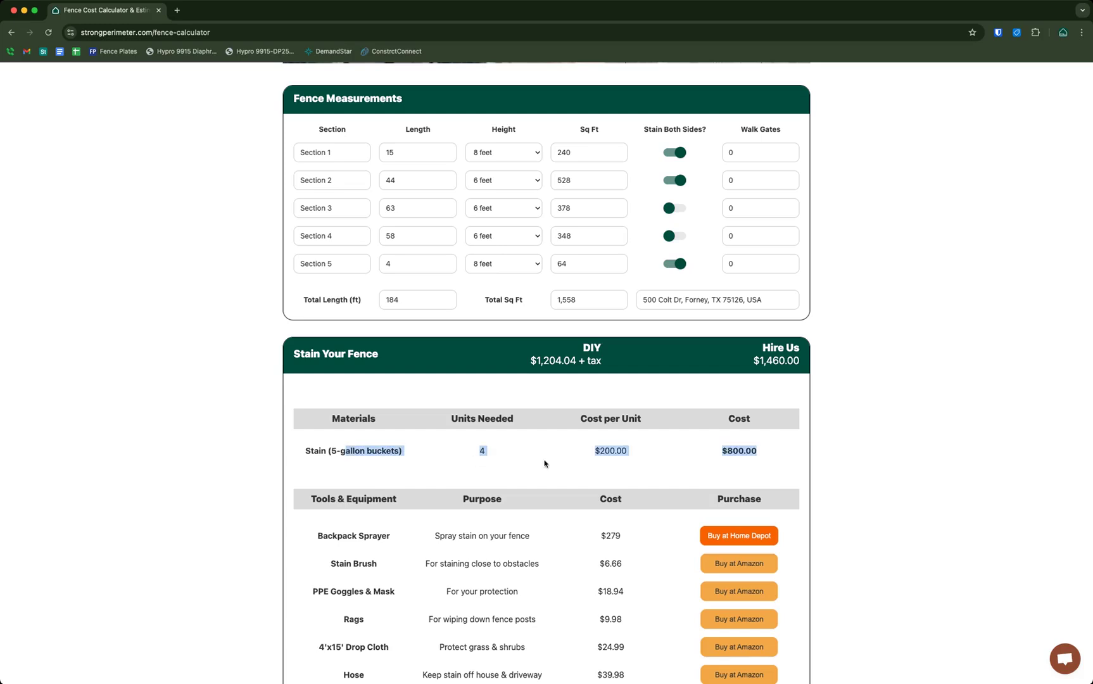
{"action": "left_click", "coordinate": [625, 453]}
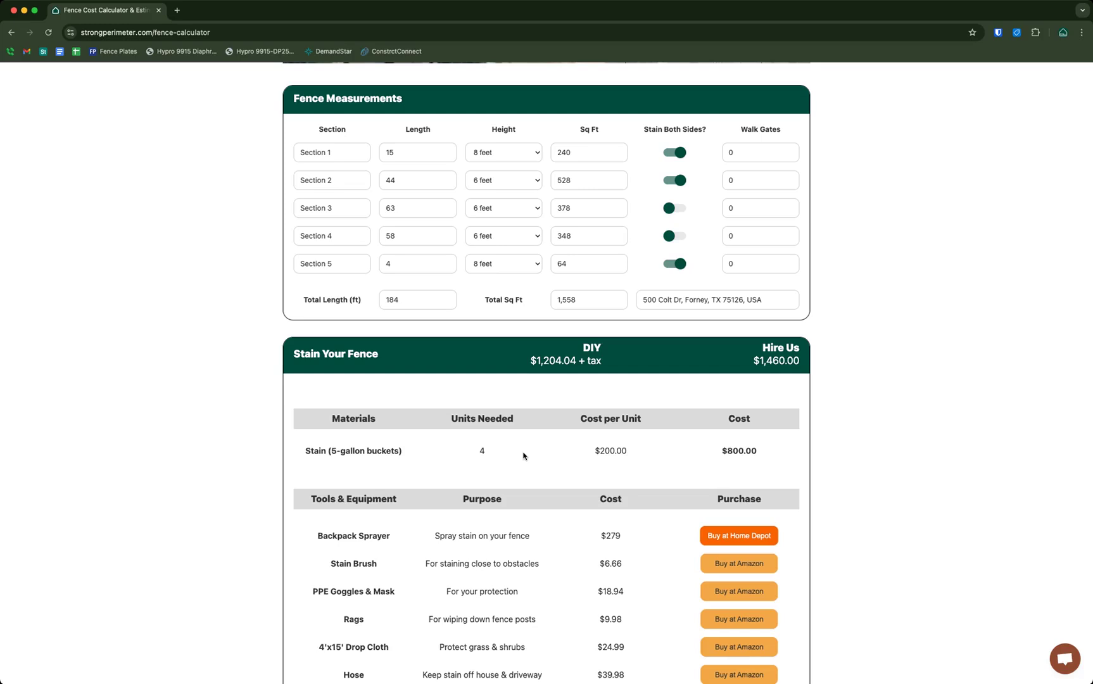
{"action": "left_click_drag", "start_coordinate": [476, 450], "coordinate": [819, 451]}
{"action": "left_click", "coordinate": [830, 451]}
{"action": "scroll", "coordinate": [672, 488], "scroll_direction": "down", "scroll_amount": 2}
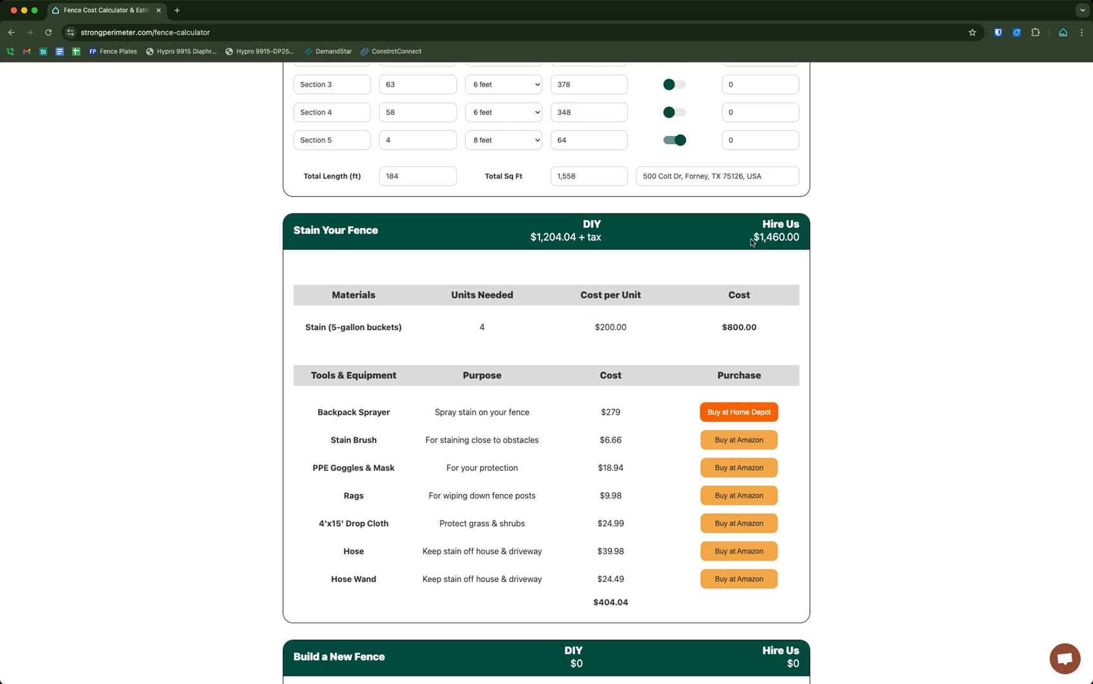
{"action": "left_click_drag", "start_coordinate": [752, 237], "coordinate": [822, 244]}
{"action": "left_click", "coordinate": [822, 244]}
{"action": "scroll", "coordinate": [818, 251], "scroll_direction": "up", "scroll_amount": 3}
{"action": "scroll", "coordinate": [836, 267], "scroll_direction": "down", "scroll_amount": 3}
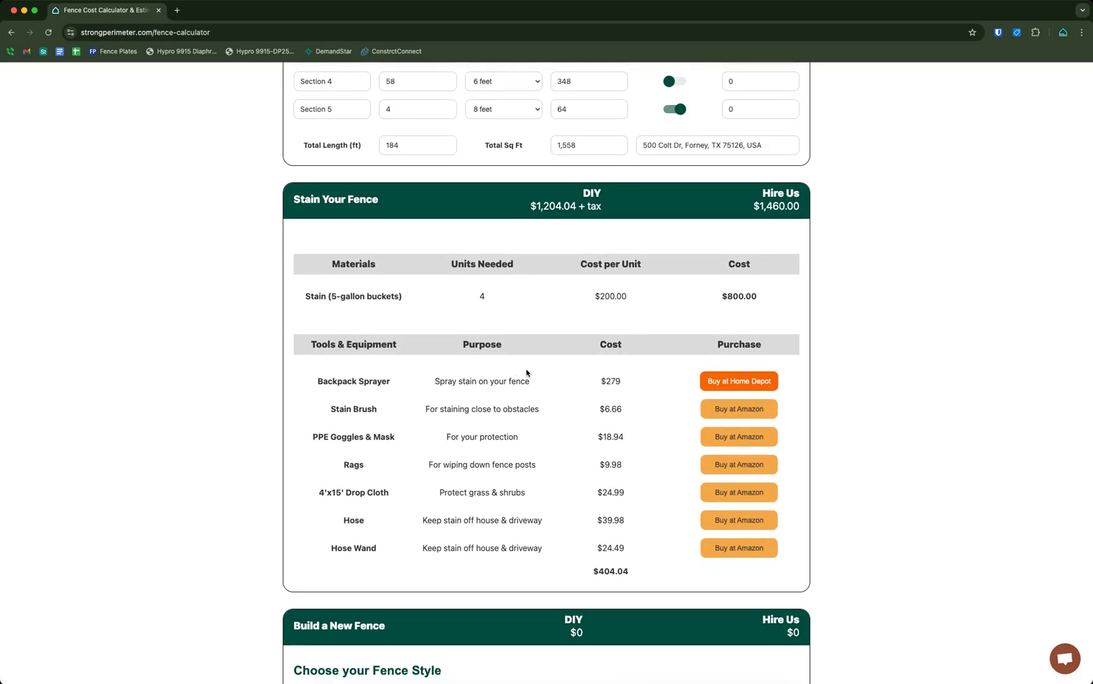
{"action": "left_click_drag", "start_coordinate": [343, 384], "coordinate": [517, 578]}
{"action": "left_click", "coordinate": [586, 447]}
{"action": "scroll", "coordinate": [739, 438], "scroll_direction": "down", "scroll_amount": 1}
{"action": "left_click", "coordinate": [739, 436]}
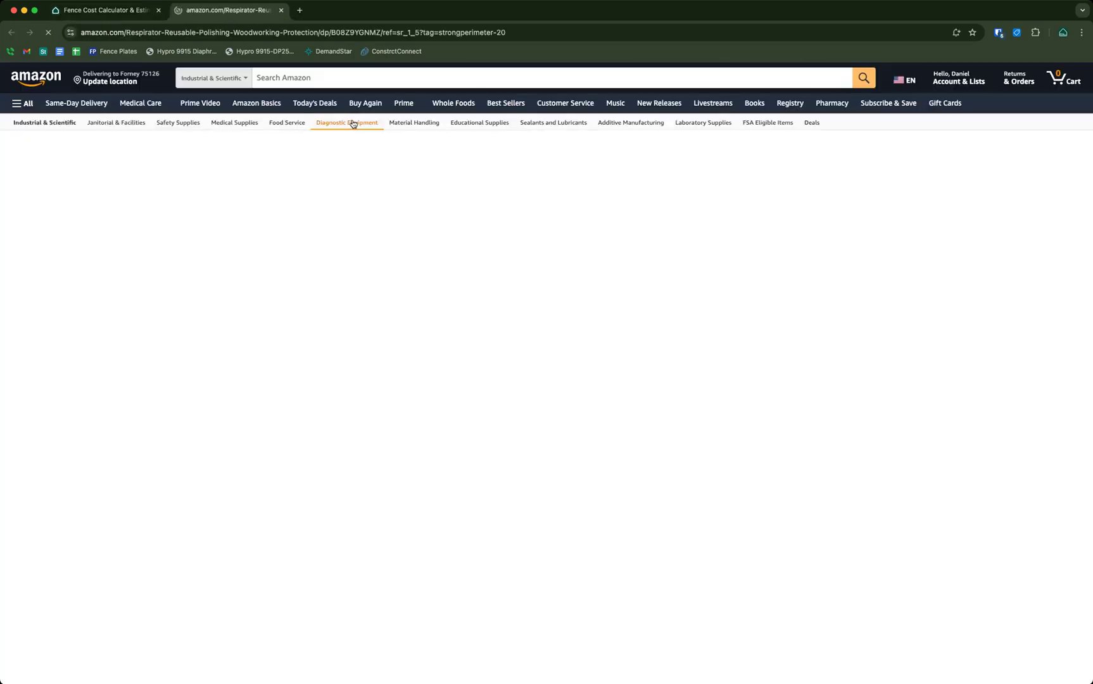
{"action": "left_click", "coordinate": [283, 11]}
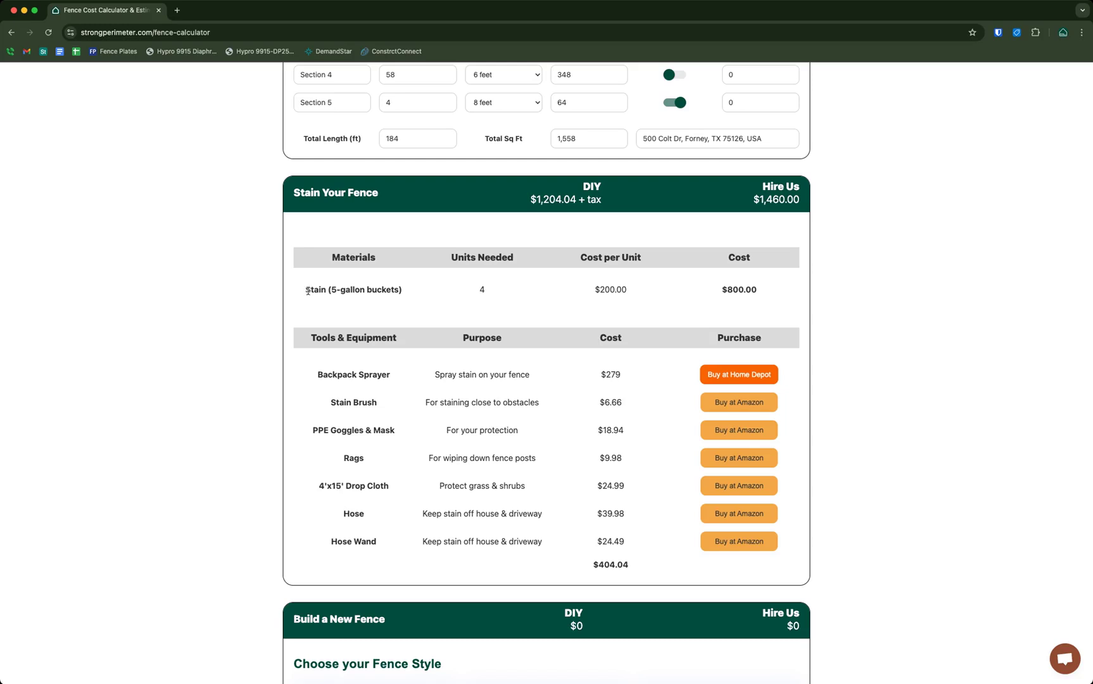
{"action": "left_click_drag", "start_coordinate": [308, 291], "coordinate": [433, 290]}
{"action": "left_click", "coordinate": [400, 297]}
{"action": "left_click_drag", "start_coordinate": [302, 293], "coordinate": [842, 293]}
{"action": "left_click", "coordinate": [842, 294]}
{"action": "left_click_drag", "start_coordinate": [721, 294], "coordinate": [853, 290]}
{"action": "left_click", "coordinate": [852, 290]}
{"action": "scroll", "coordinate": [852, 290], "scroll_direction": "up", "scroll_amount": 7}
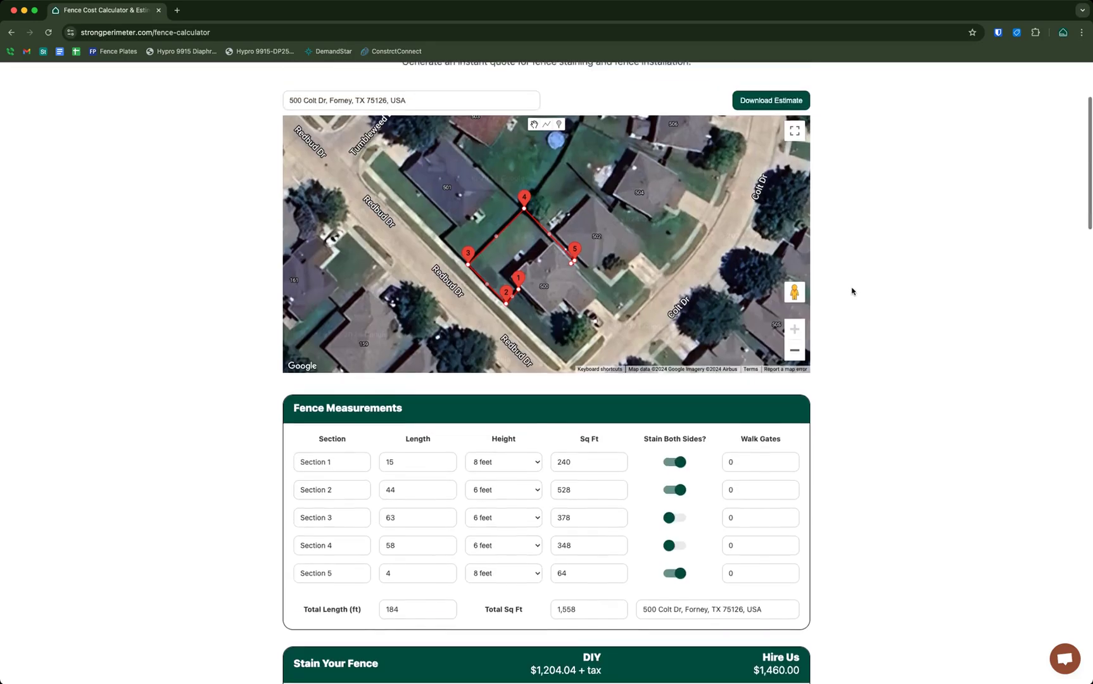
{"action": "scroll", "coordinate": [853, 292], "scroll_direction": "down", "scroll_amount": 6}
{"action": "scroll", "coordinate": [853, 290], "scroll_direction": "down", "scroll_amount": 1}
{"action": "scroll", "coordinate": [852, 294], "scroll_direction": "up", "scroll_amount": 3}
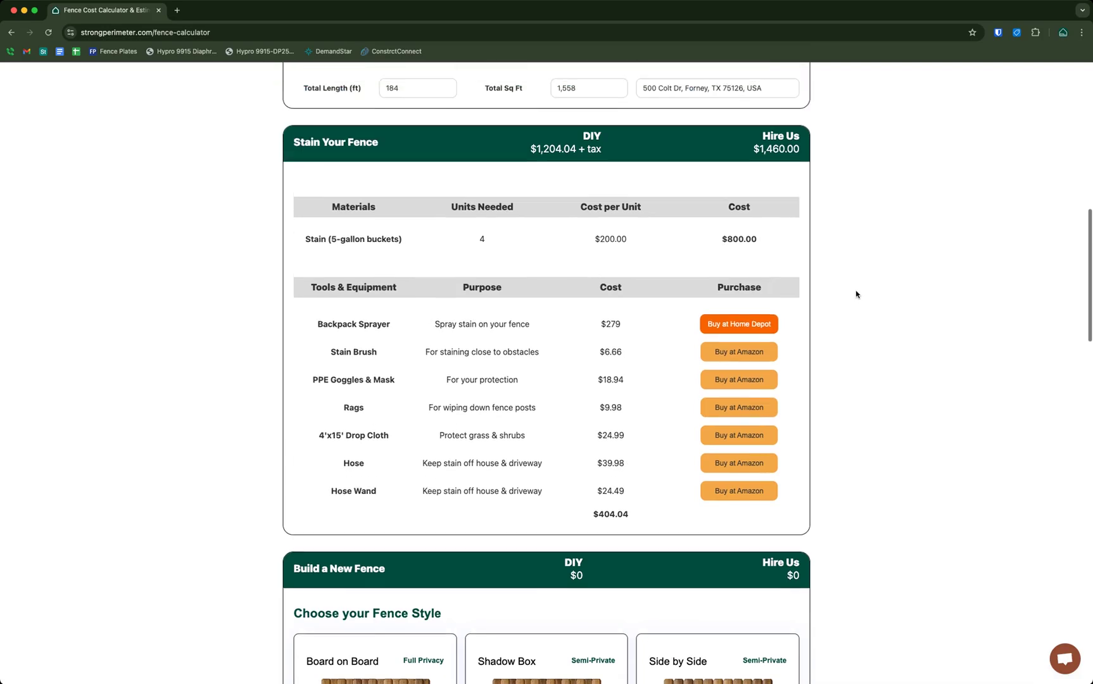
{"action": "scroll", "coordinate": [856, 293], "scroll_direction": "up", "scroll_amount": 15}
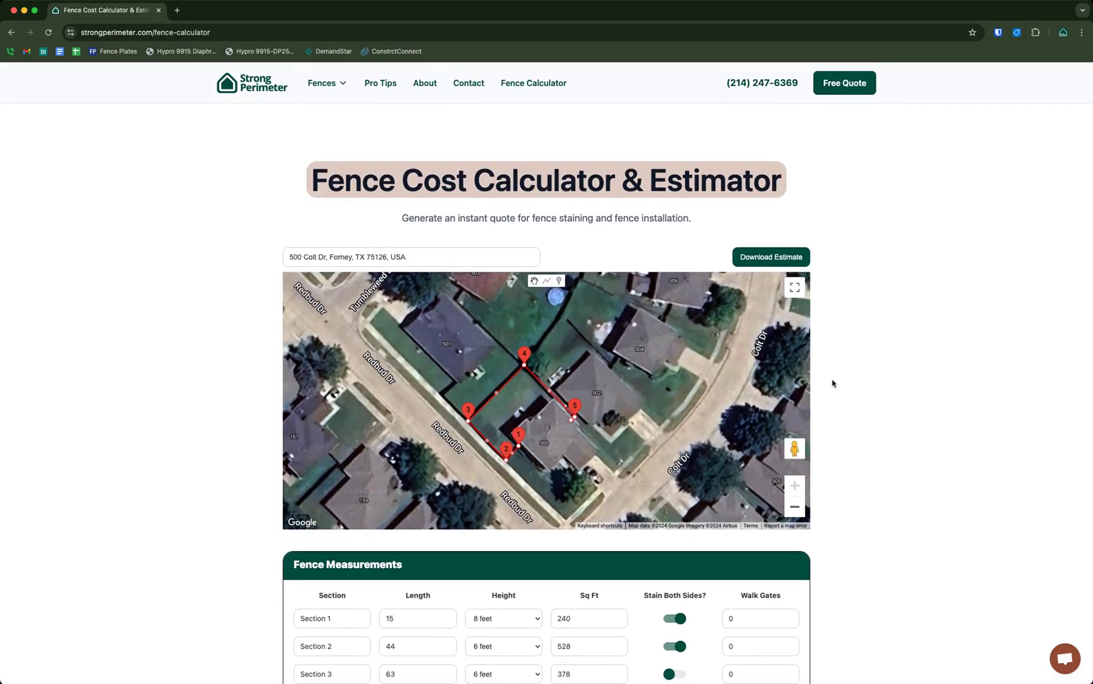
{"action": "scroll", "coordinate": [954, 389], "scroll_direction": "down", "scroll_amount": 14}
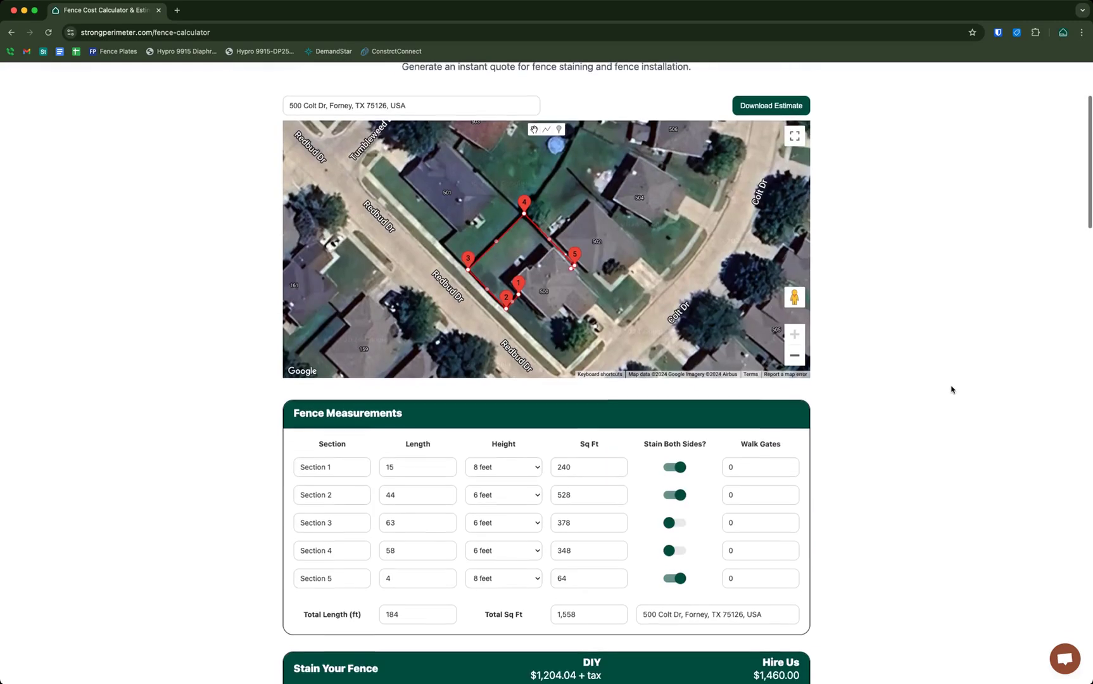
{"action": "scroll", "coordinate": [950, 390], "scroll_direction": "down", "scroll_amount": 3}
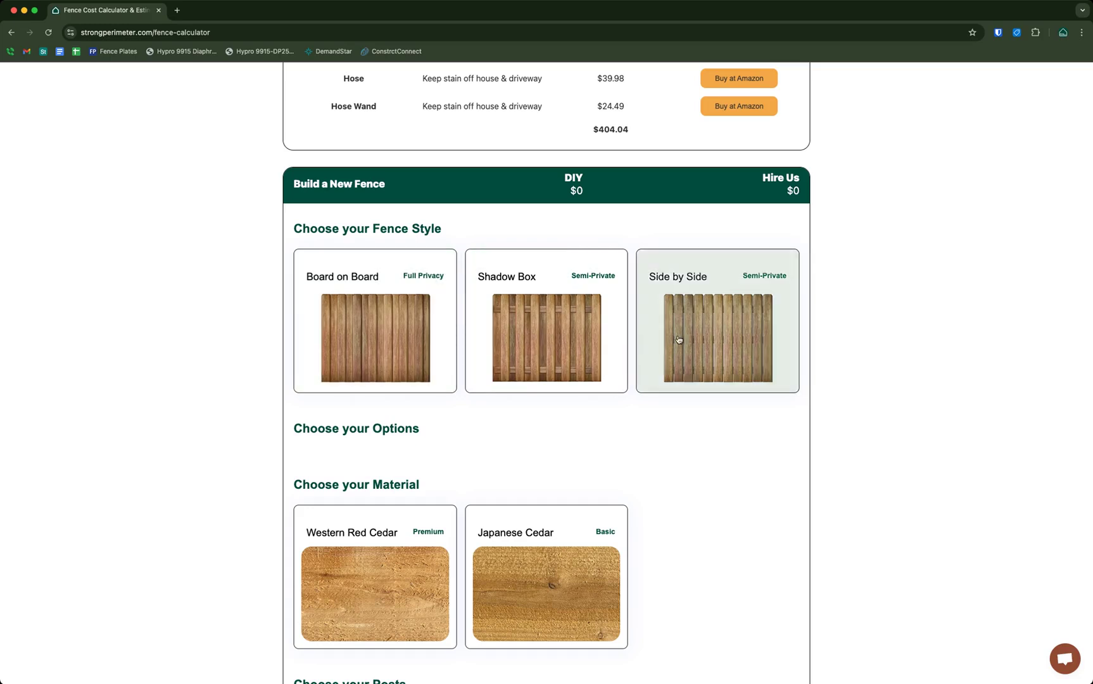
Pick the Board on Board fence style and No Additional Options for the new fence
{"action": "left_click", "coordinate": [363, 332]}
{"action": "scroll", "coordinate": [941, 339], "scroll_direction": "down", "scroll_amount": 2}
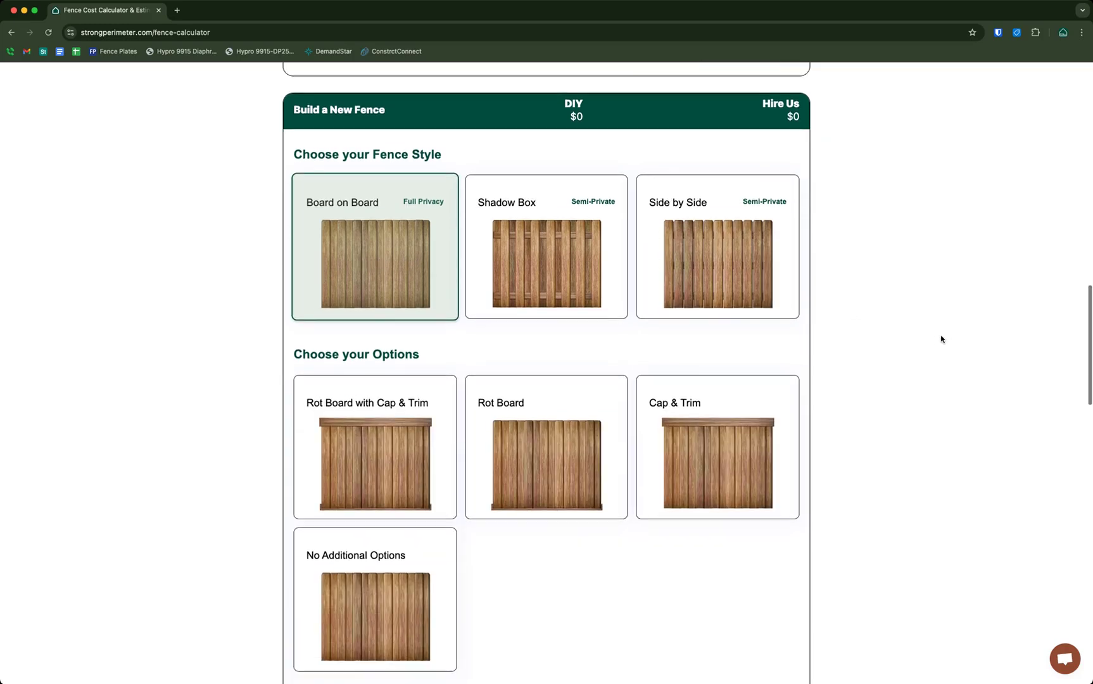
{"action": "scroll", "coordinate": [941, 339], "scroll_direction": "down", "scroll_amount": 2}
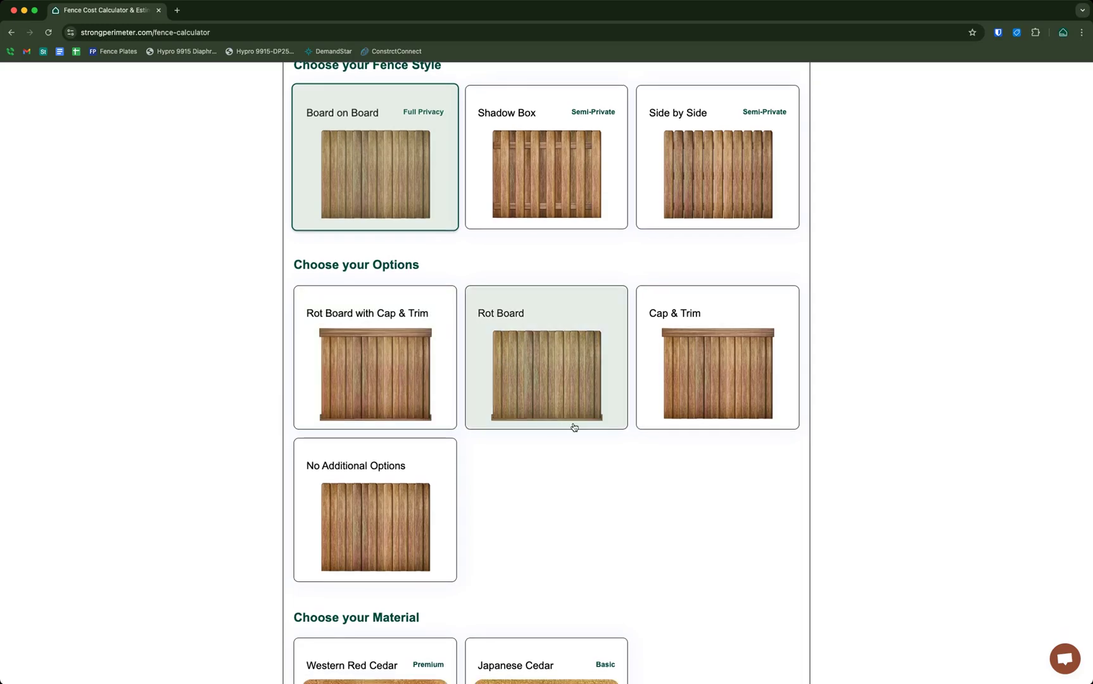
{"action": "scroll", "coordinate": [823, 380], "scroll_direction": "down", "scroll_amount": 1}
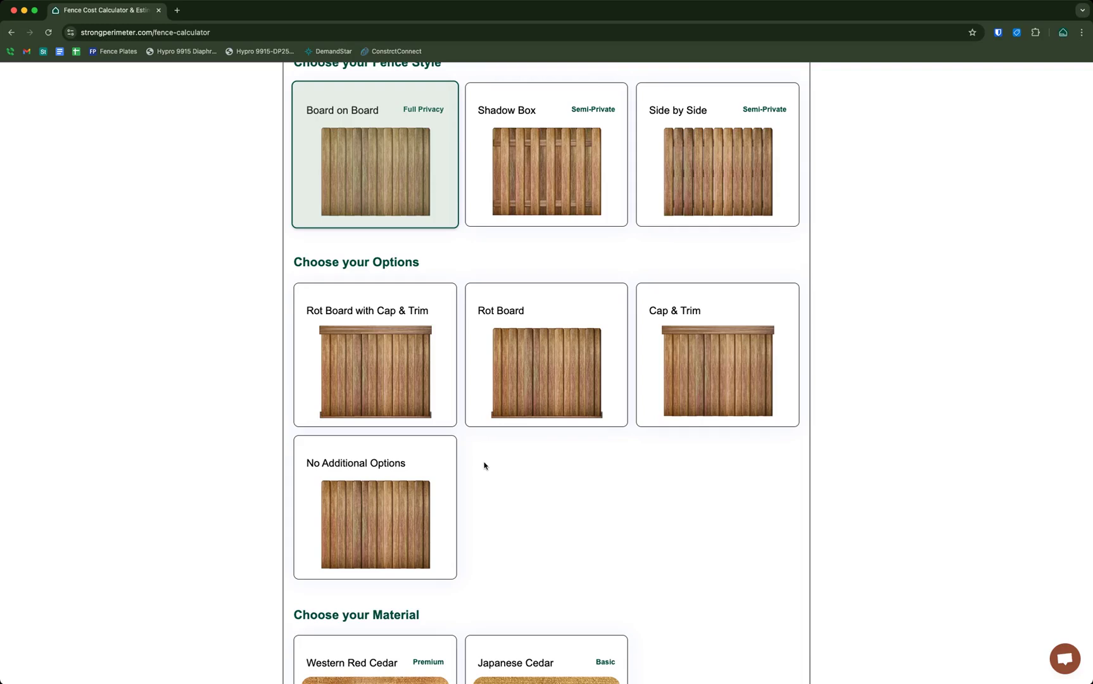
{"action": "left_click", "coordinate": [429, 475]}
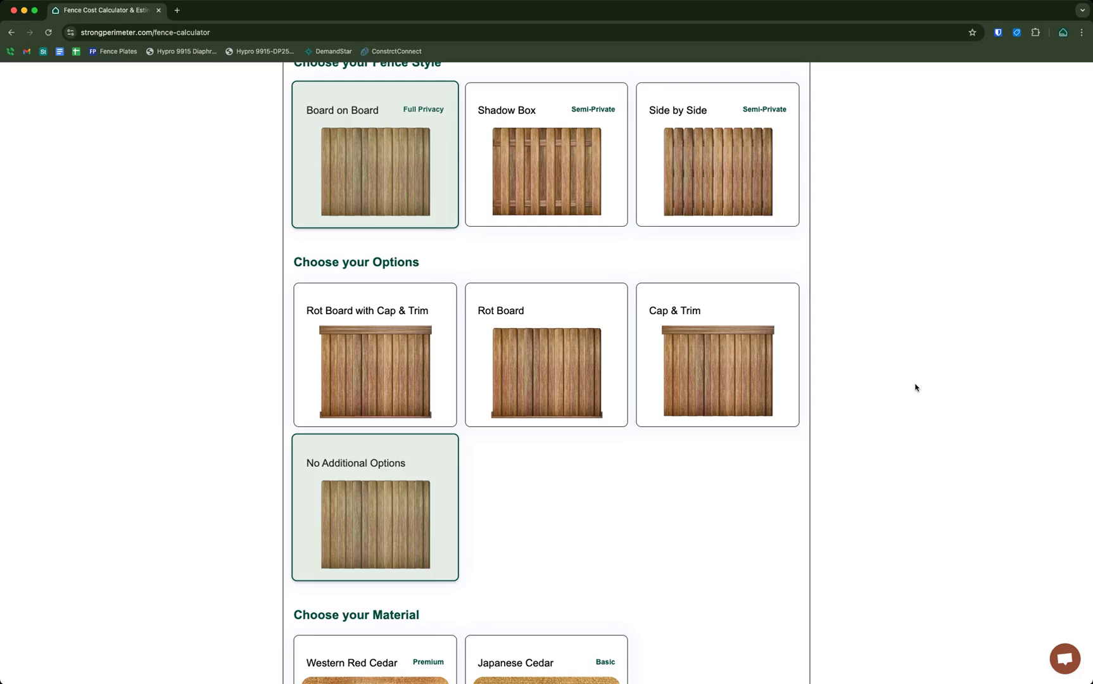
{"action": "scroll", "coordinate": [915, 388], "scroll_direction": "down", "scroll_amount": 5}
{"action": "scroll", "coordinate": [915, 388], "scroll_direction": "up", "scroll_amount": 6}
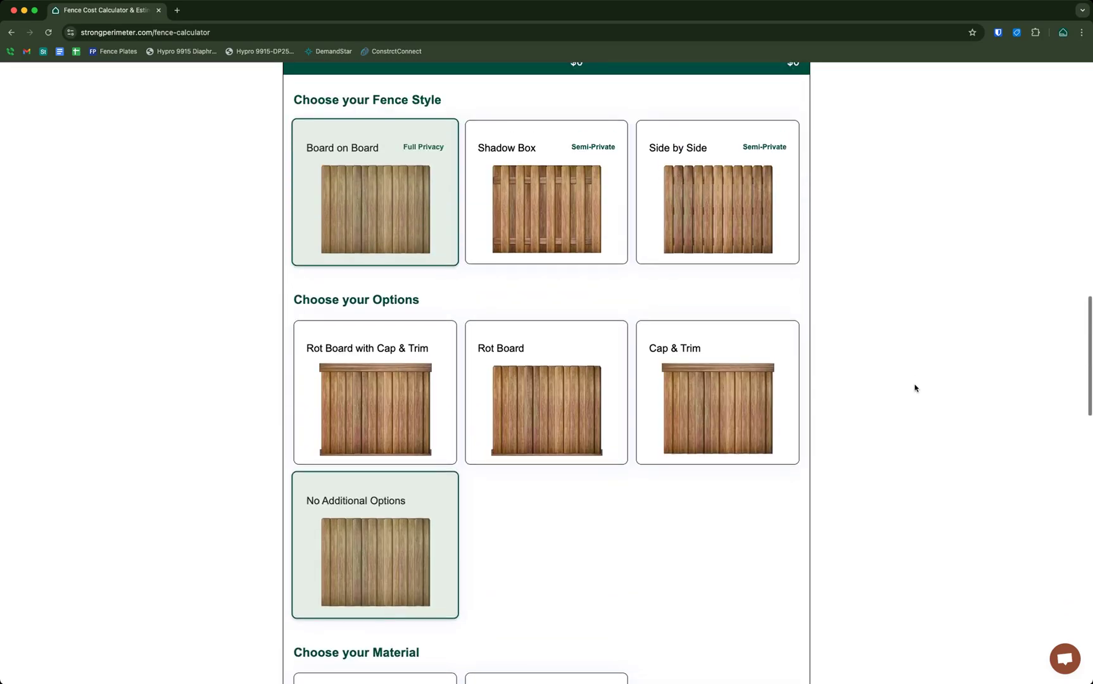
{"action": "scroll", "coordinate": [915, 387], "scroll_direction": "down", "scroll_amount": 5}
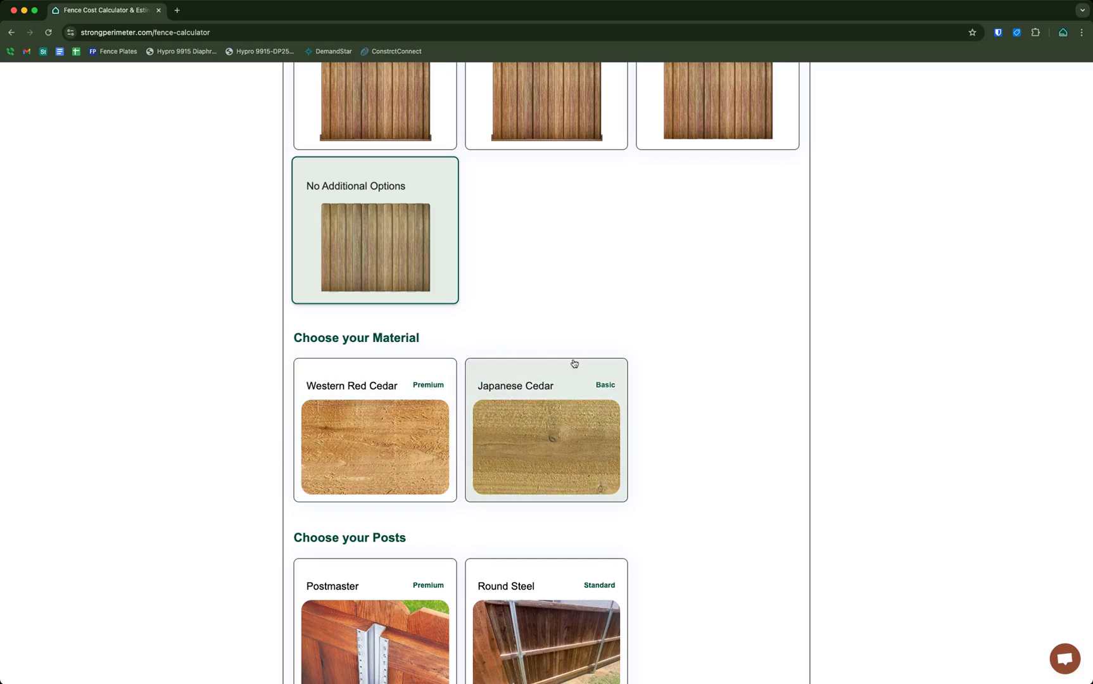
Choose Japanese Cedar, the Basic material, for the new fence
{"action": "left_click", "coordinate": [516, 383]}
{"action": "scroll", "coordinate": [605, 310], "scroll_direction": "down", "scroll_amount": 3}
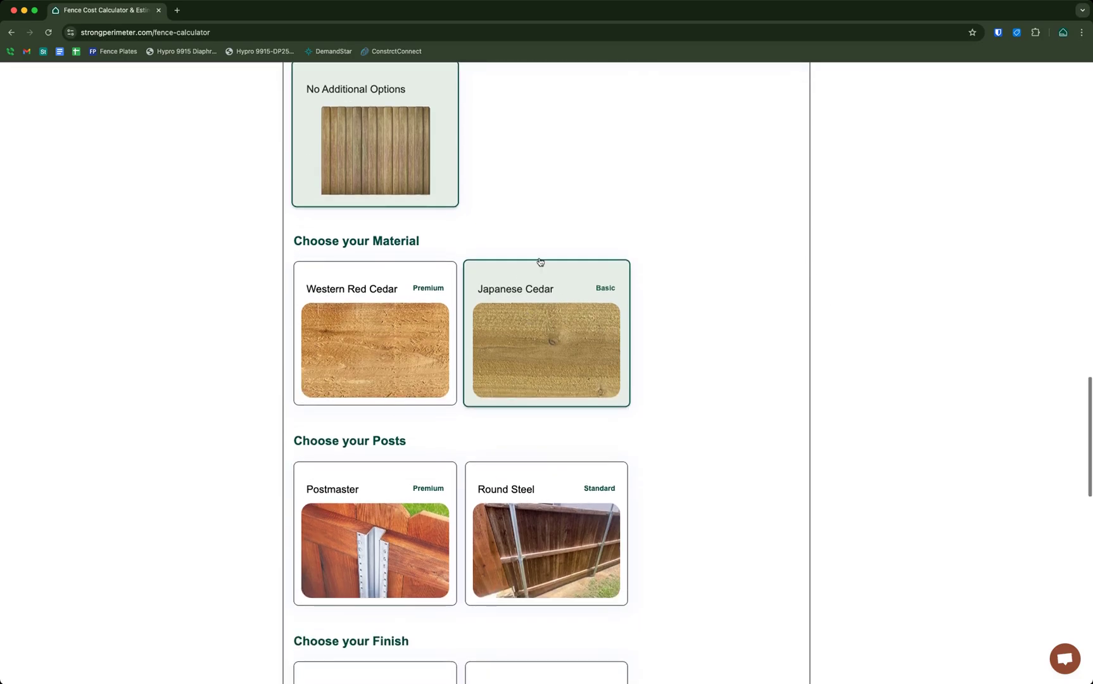
{"action": "scroll", "coordinate": [929, 308], "scroll_direction": "down", "scroll_amount": 3}
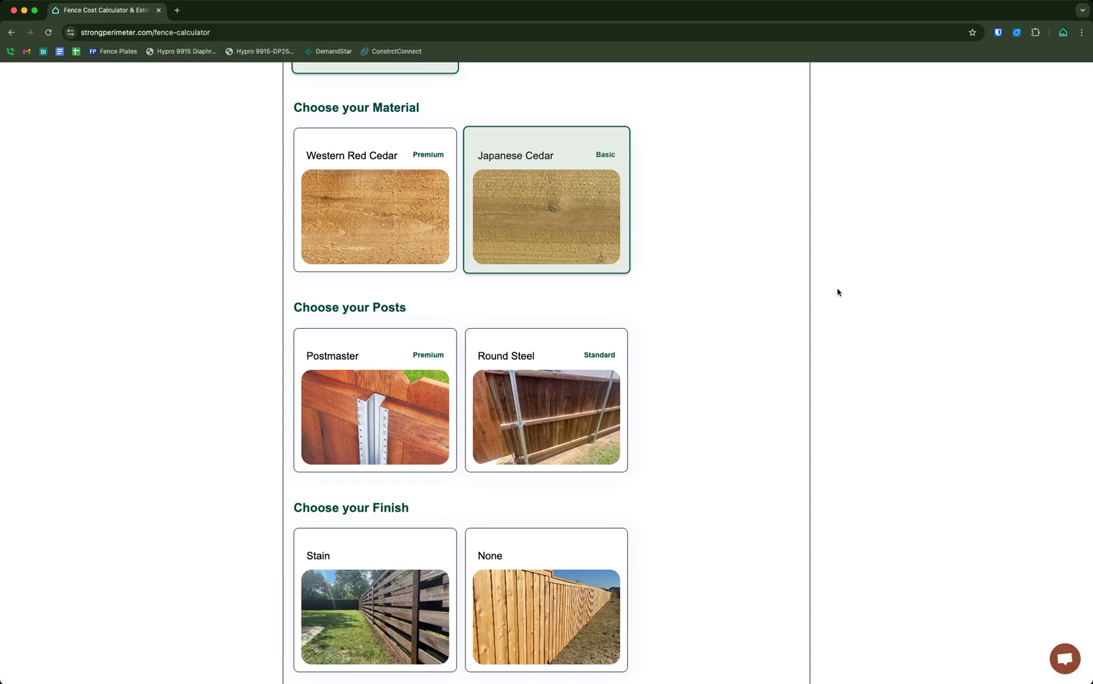
Pick Round Steel posts and a Stain finish, producing a $4,136.05 materials list
{"action": "scroll", "coordinate": [828, 330], "scroll_direction": "down", "scroll_amount": 3}
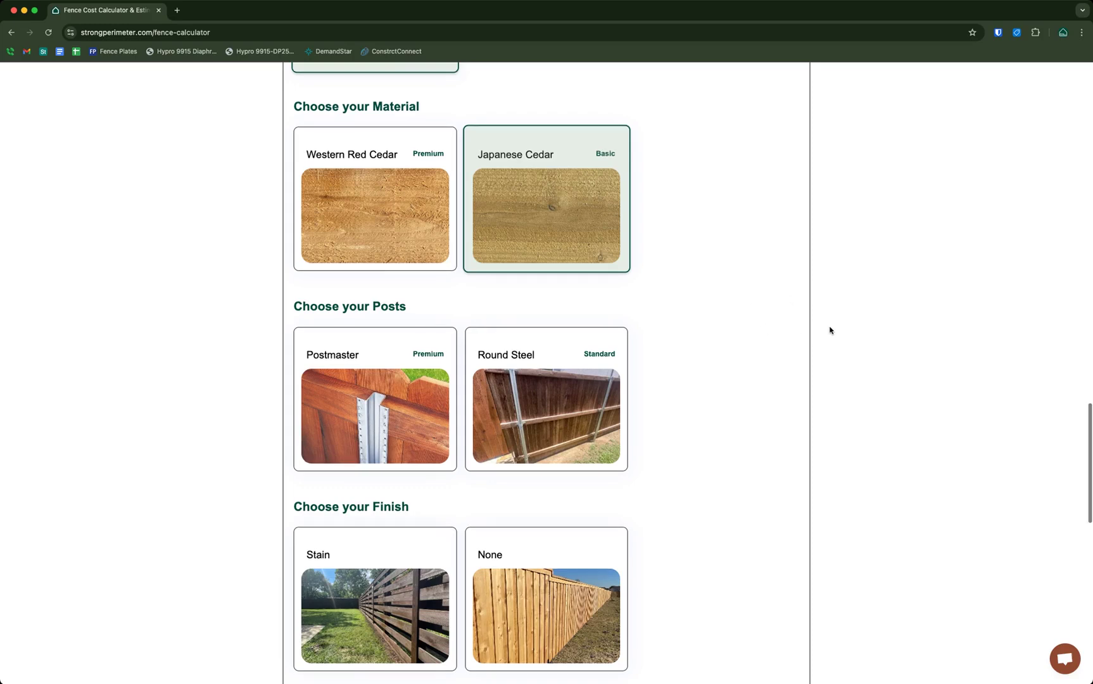
{"action": "scroll", "coordinate": [828, 331], "scroll_direction": "down", "scroll_amount": 2}
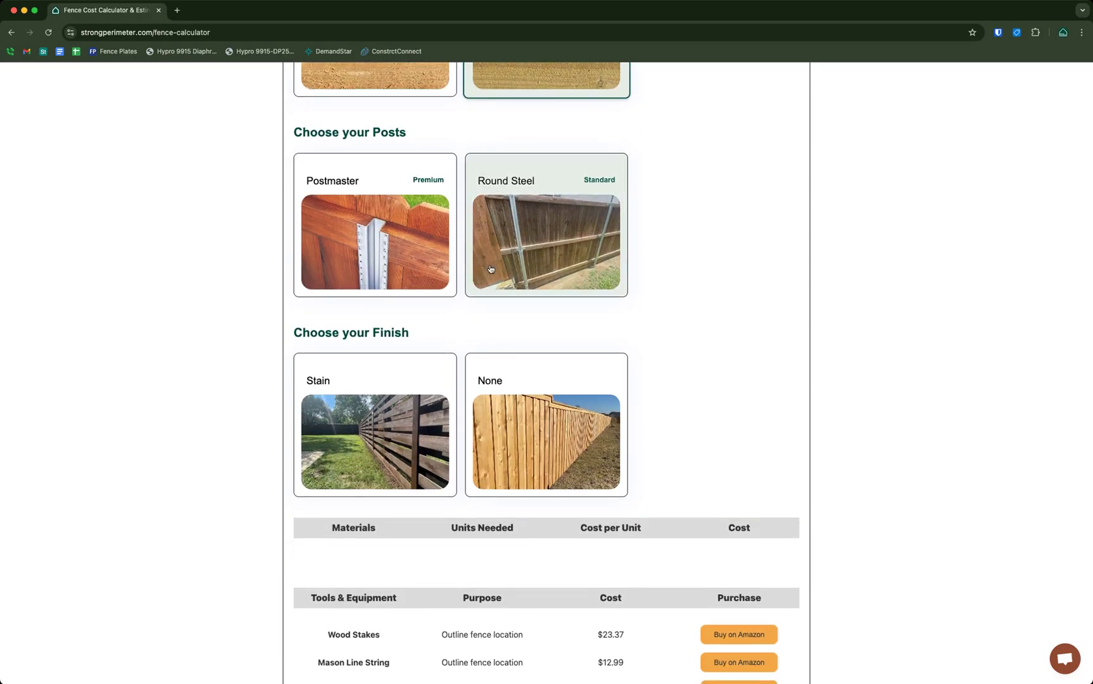
{"action": "scroll", "coordinate": [412, 283], "scroll_direction": "up", "scroll_amount": 1}
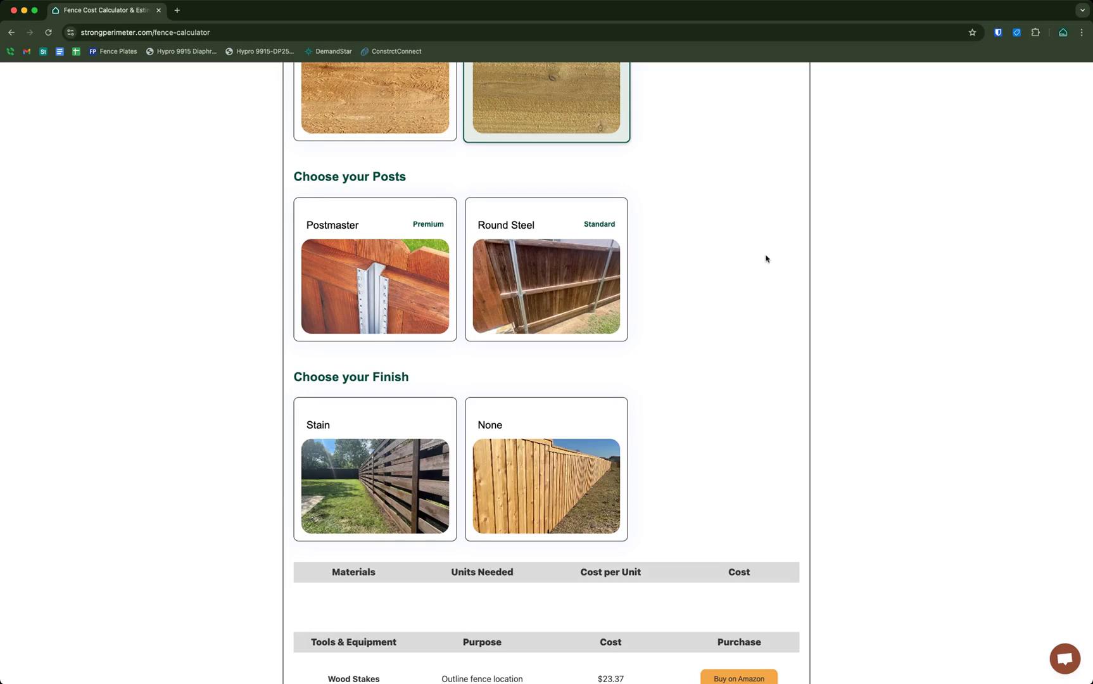
{"action": "scroll", "coordinate": [766, 259], "scroll_direction": "up", "scroll_amount": 3}
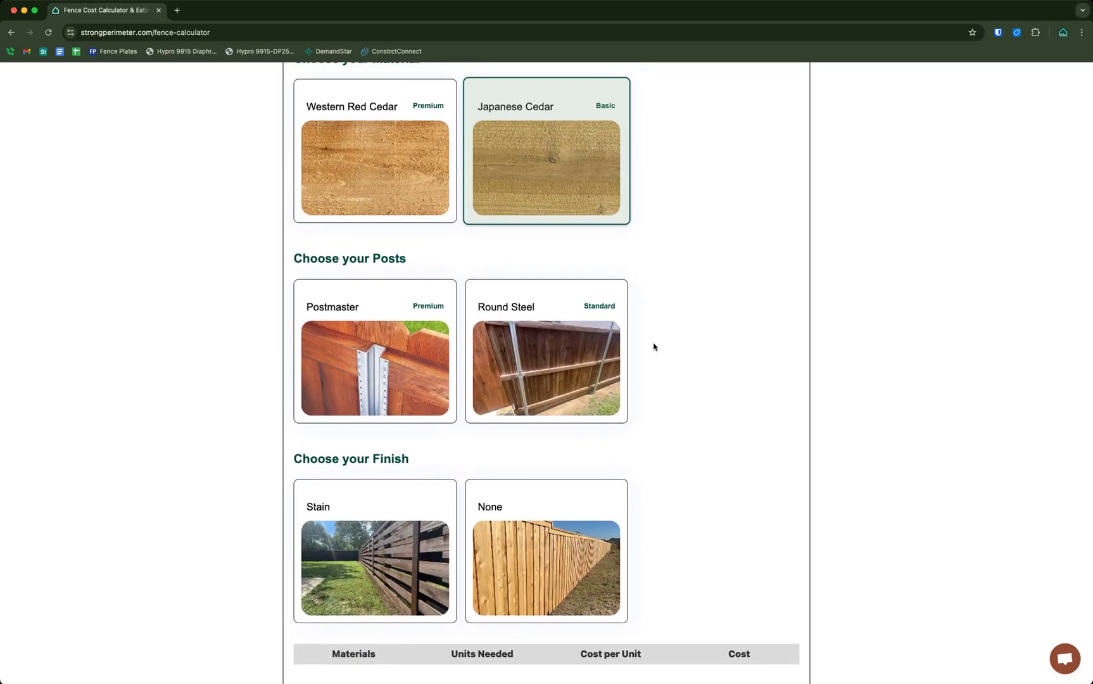
{"action": "left_click", "coordinate": [572, 368]}
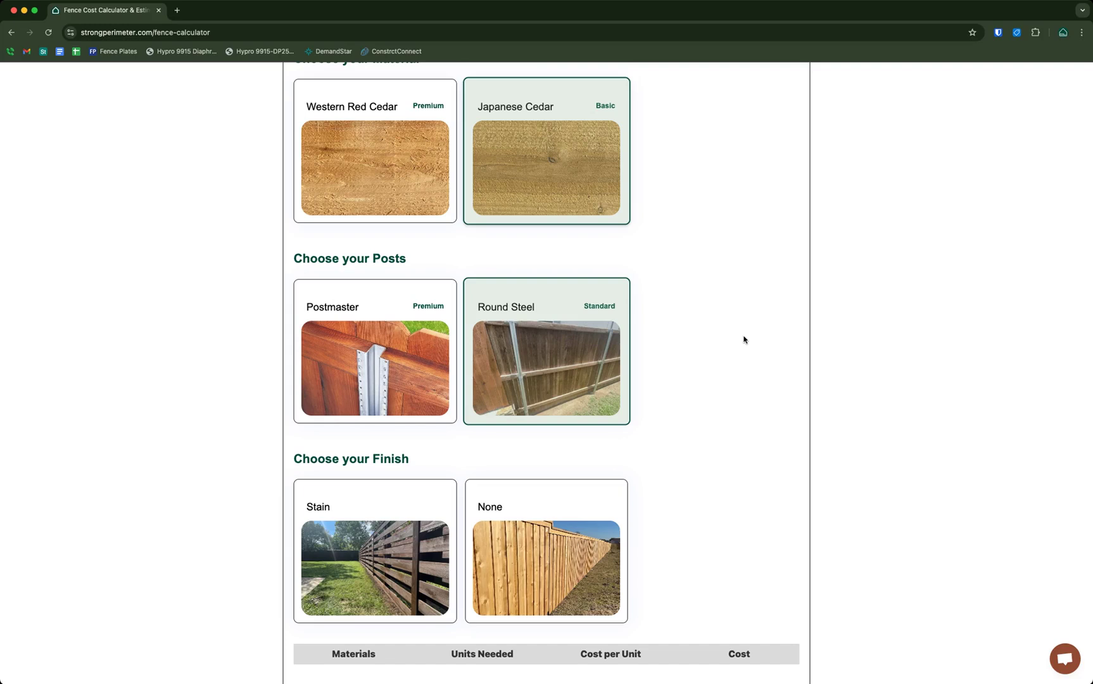
{"action": "scroll", "coordinate": [747, 346], "scroll_direction": "down", "scroll_amount": 2}
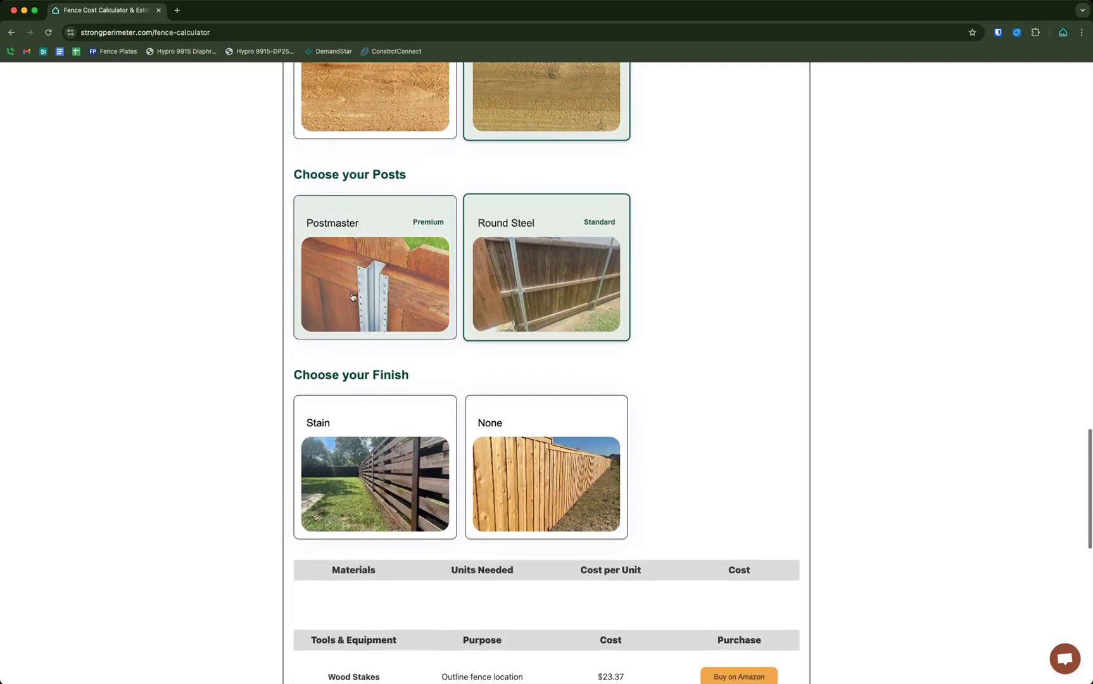
{"action": "scroll", "coordinate": [647, 386], "scroll_direction": "down", "scroll_amount": 1}
{"action": "left_click", "coordinate": [405, 397]}
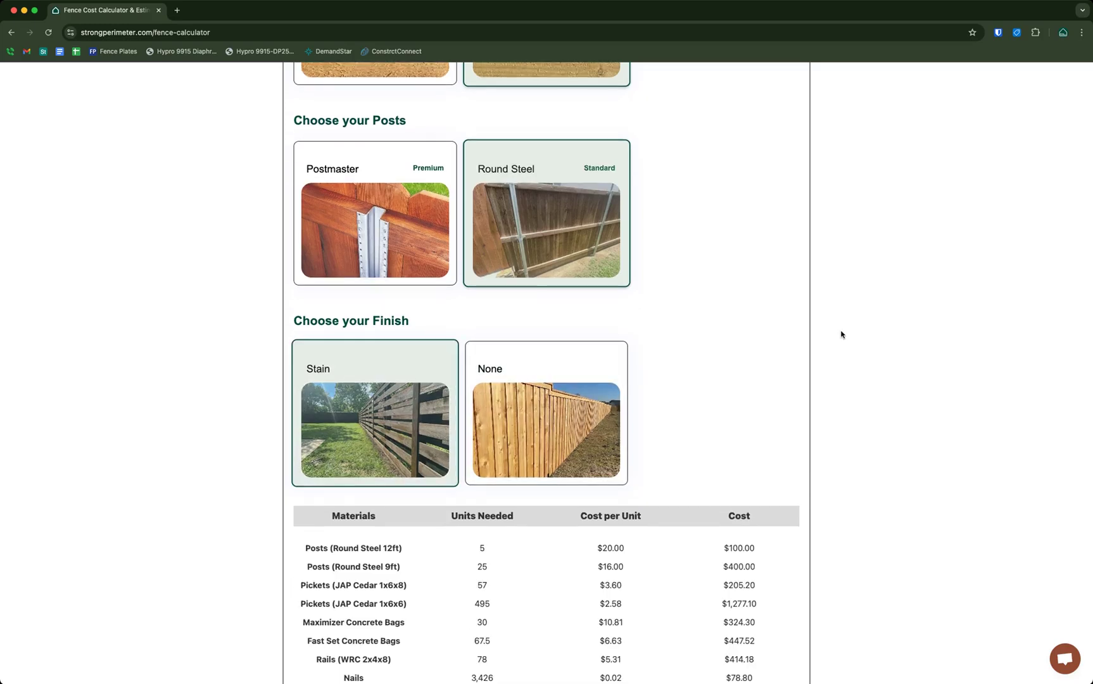
{"action": "scroll", "coordinate": [842, 334], "scroll_direction": "down", "scroll_amount": 4}
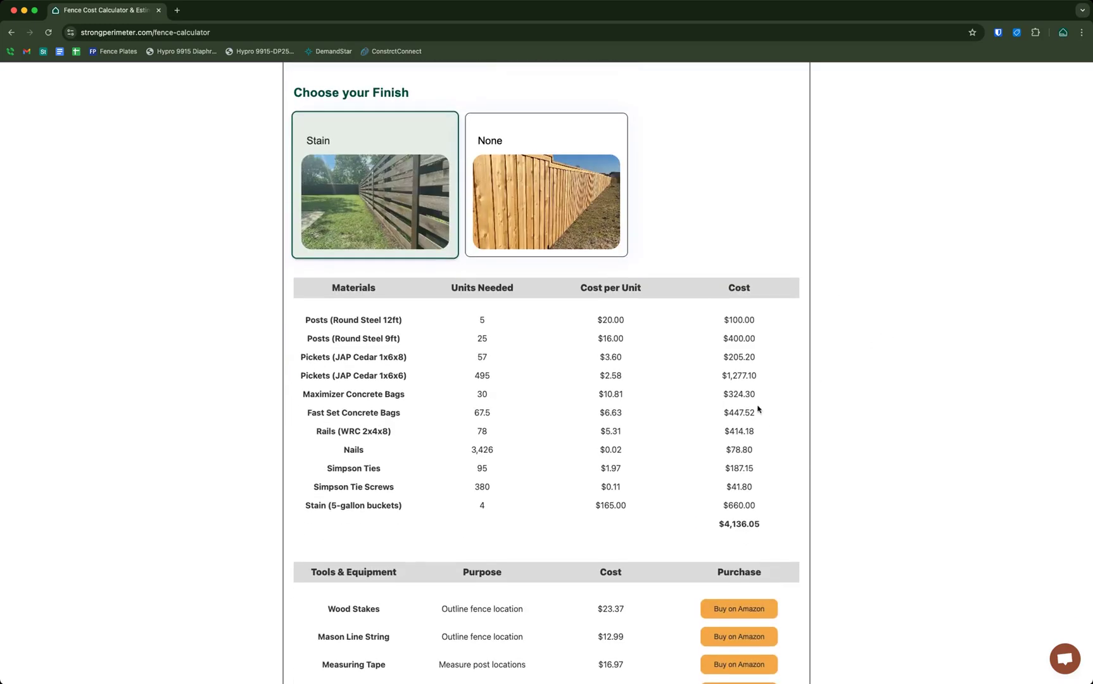
{"action": "left_click_drag", "start_coordinate": [324, 286], "coordinate": [792, 484]}
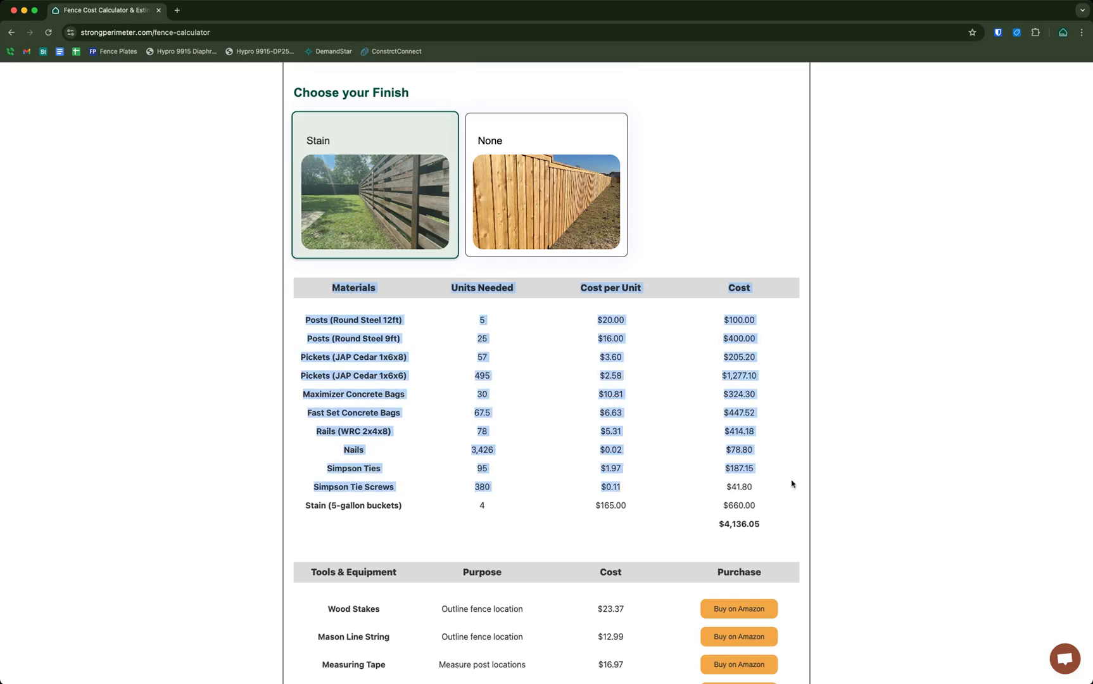
{"action": "left_click", "coordinate": [853, 444]}
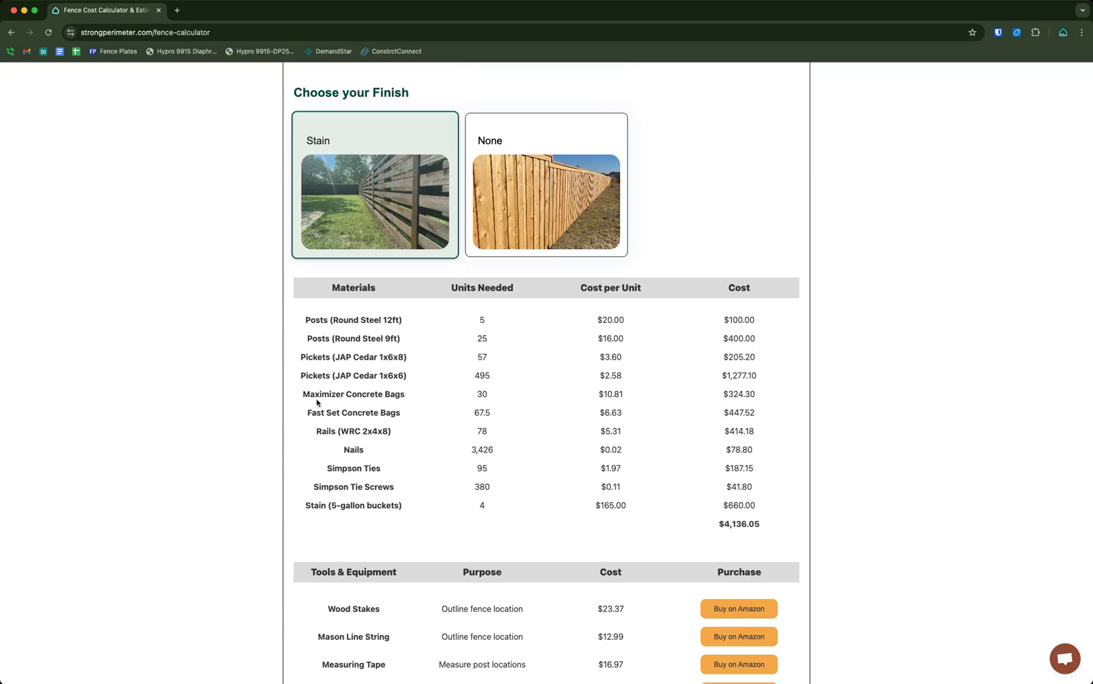
Highlight the Maximizer Concrete Bags row (30 bags, $324.30) in the materials table
{"action": "left_click_drag", "start_coordinate": [352, 394], "coordinate": [419, 431]}
{"action": "left_click", "coordinate": [379, 409]}
{"action": "scroll", "coordinate": [392, 394], "scroll_direction": "up", "scroll_amount": 1}
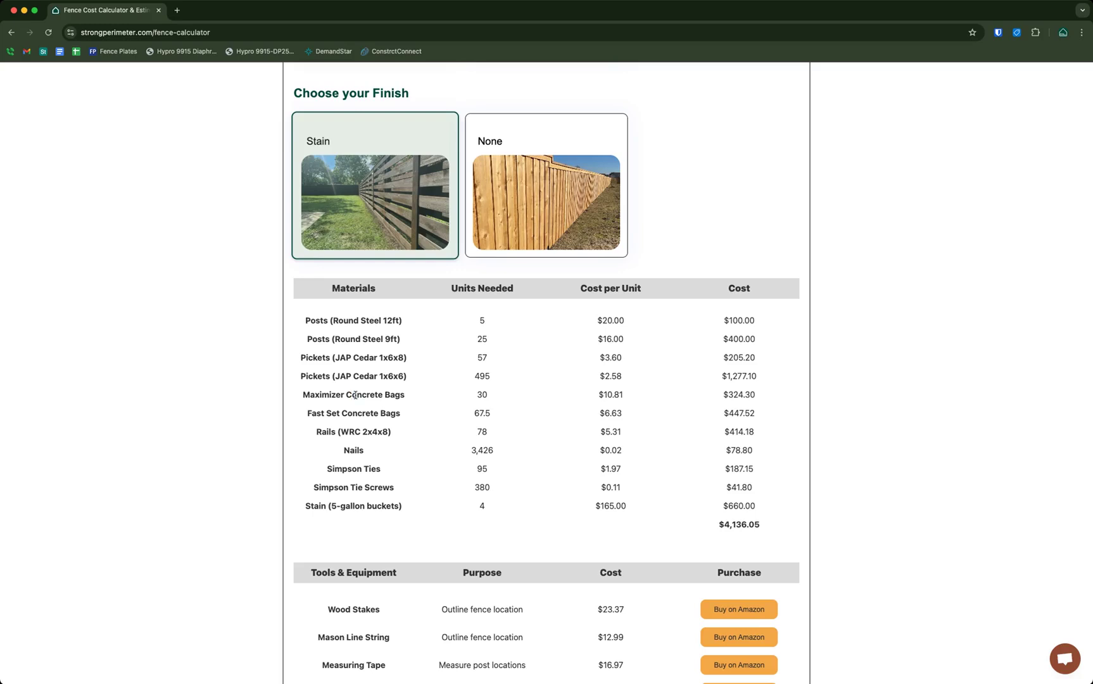
{"action": "left_click_drag", "start_coordinate": [354, 394], "coordinate": [485, 391]}
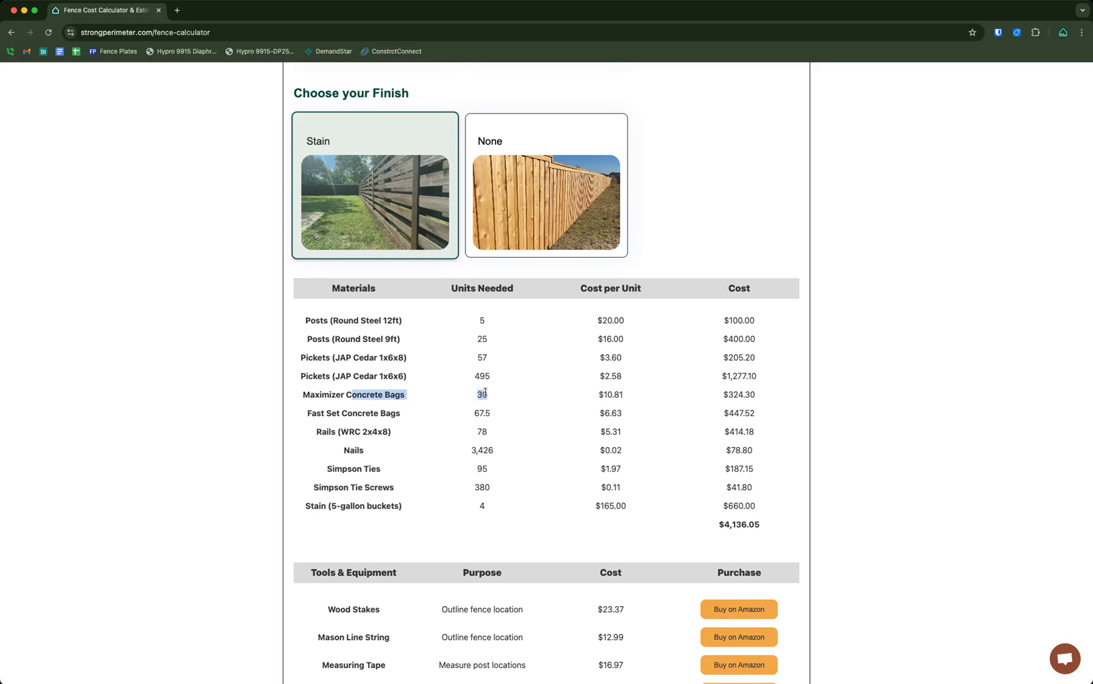
{"action": "left_click_drag", "start_coordinate": [319, 395], "coordinate": [374, 395]}
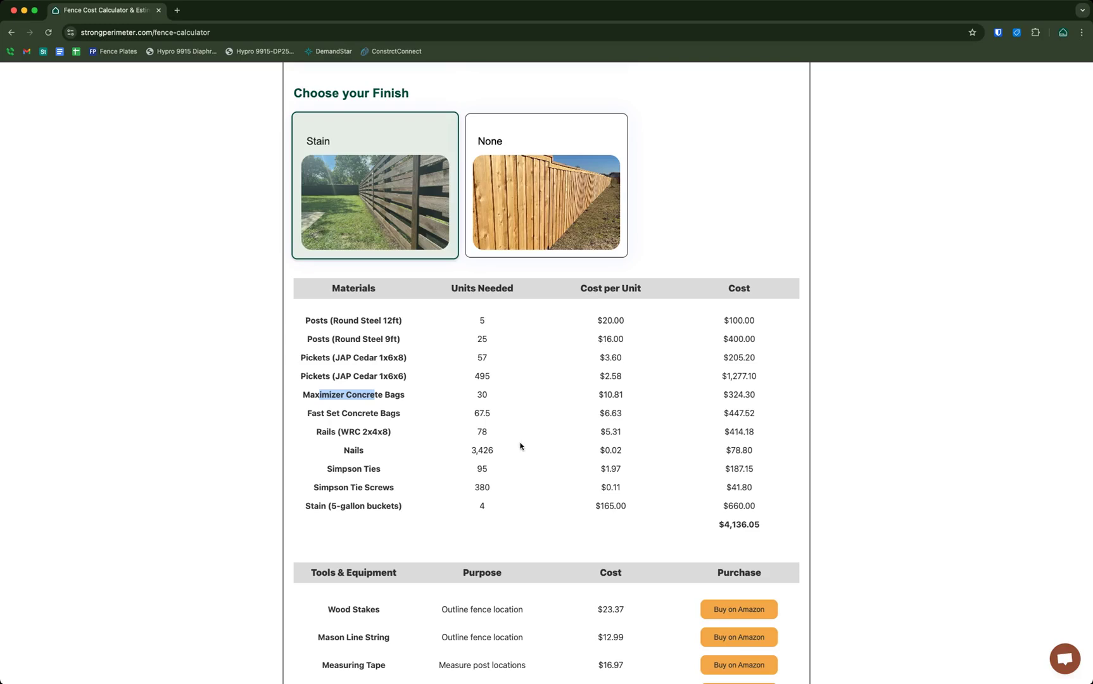
{"action": "left_click", "coordinate": [342, 403]}
{"action": "left_click_drag", "start_coordinate": [321, 395], "coordinate": [415, 420]}
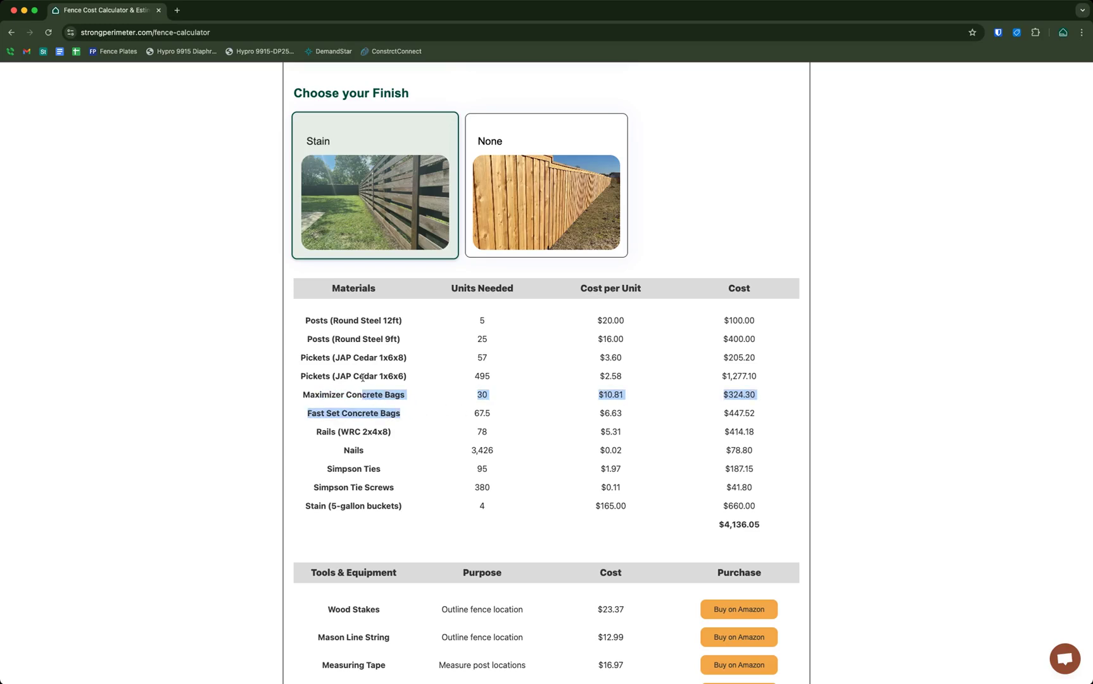
{"action": "scroll", "coordinate": [362, 378], "scroll_direction": "up", "scroll_amount": 20}
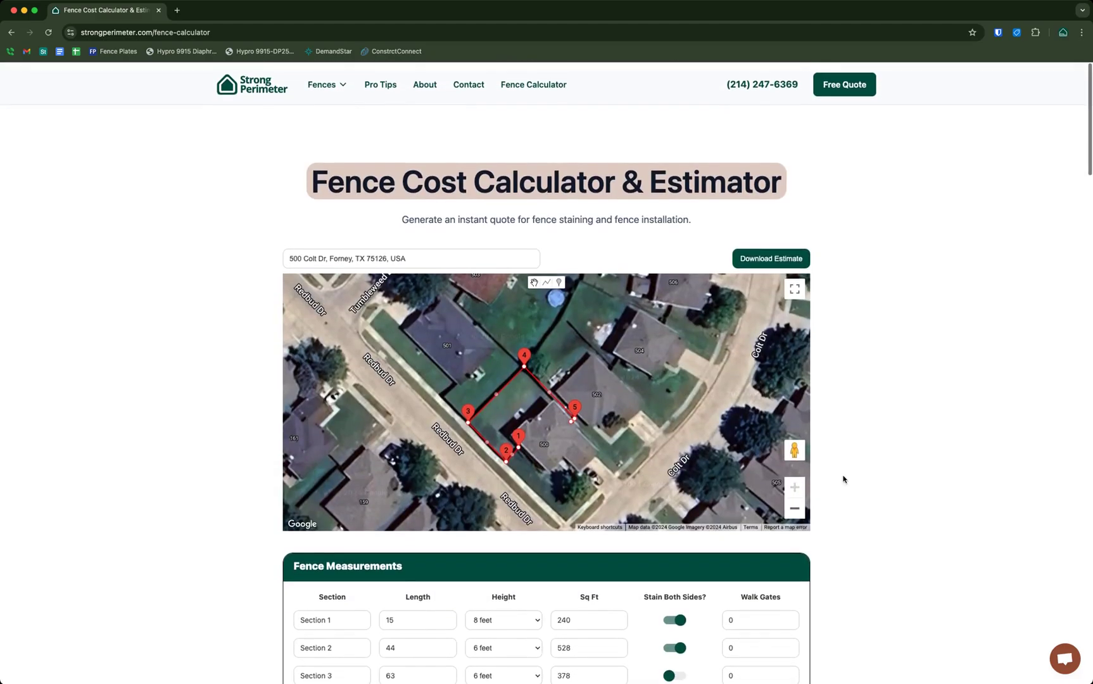
{"action": "scroll", "coordinate": [893, 468], "scroll_direction": "down", "scroll_amount": 2}
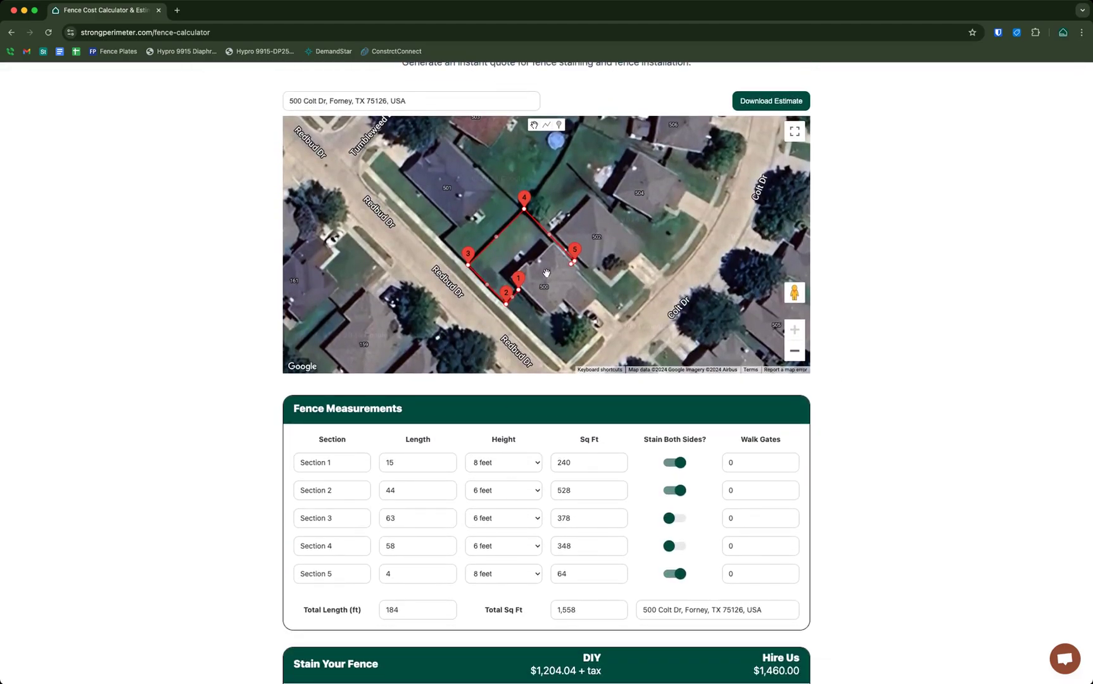
{"action": "scroll", "coordinate": [897, 471], "scroll_direction": "down", "scroll_amount": 20}
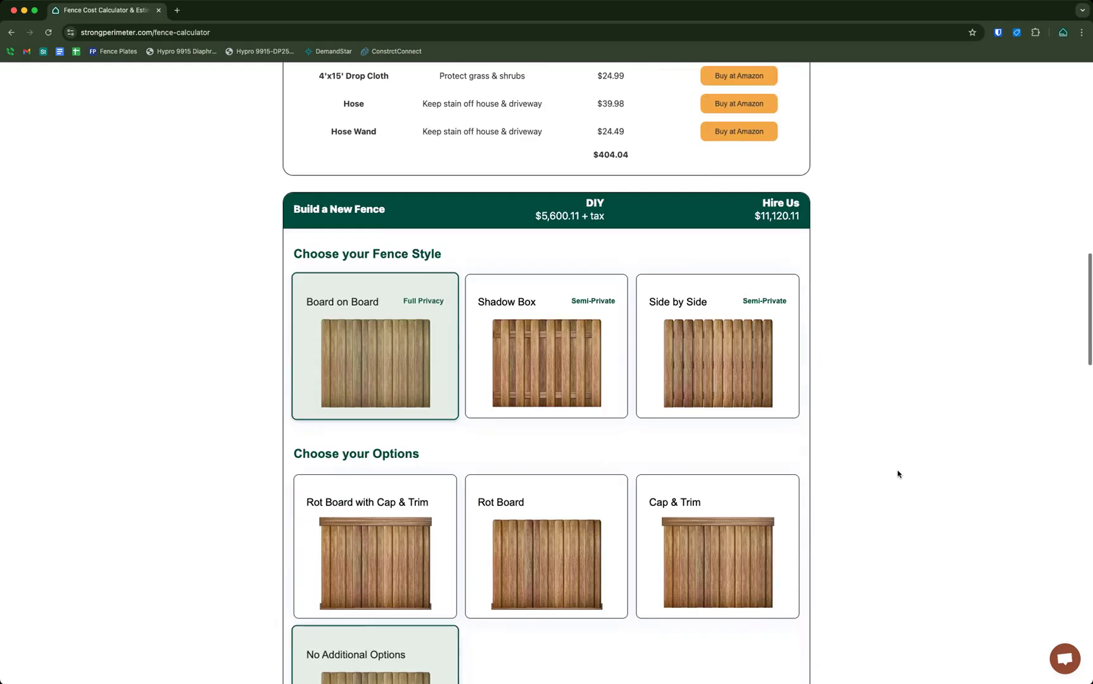
{"action": "scroll", "coordinate": [894, 476], "scroll_direction": "down", "scroll_amount": 20}
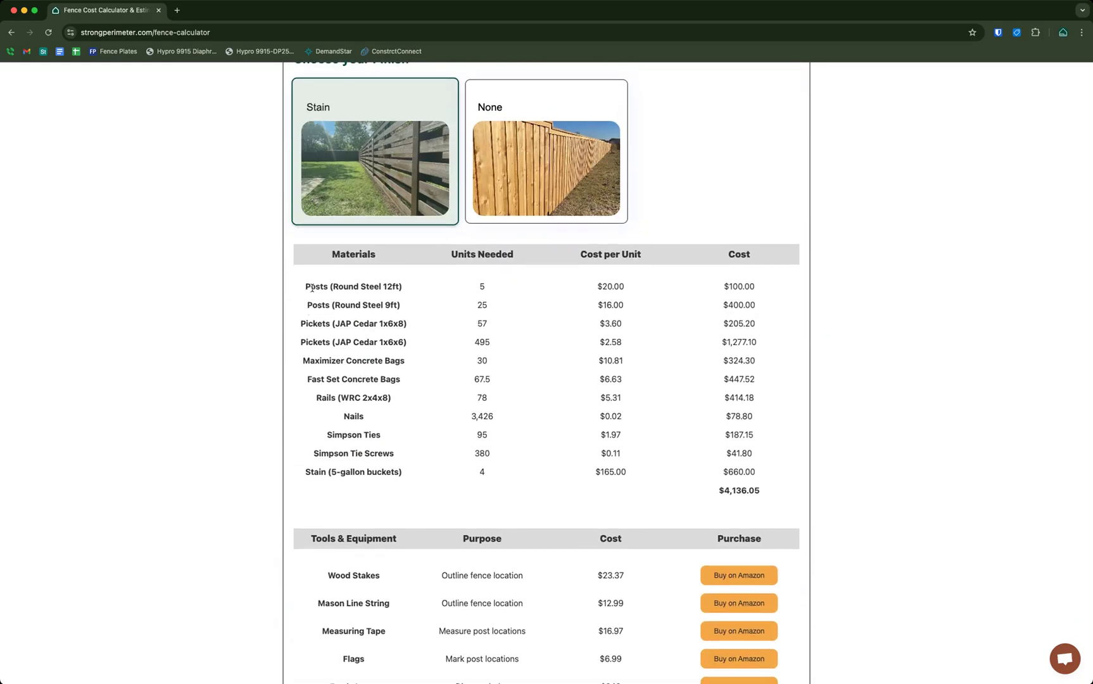
{"action": "left_click_drag", "start_coordinate": [312, 288], "coordinate": [404, 288]}
{"action": "scroll", "coordinate": [408, 292], "scroll_direction": "down", "scroll_amount": 1}
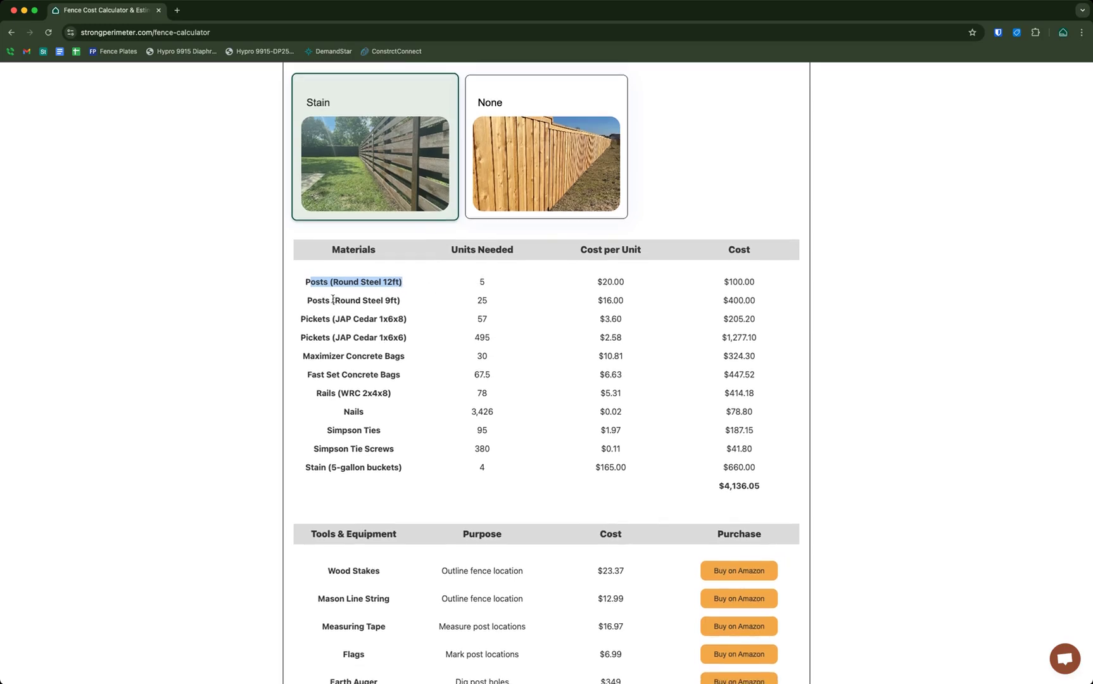
{"action": "left_click_drag", "start_coordinate": [332, 299], "coordinate": [411, 301]}
{"action": "double_click", "coordinate": [482, 300]}
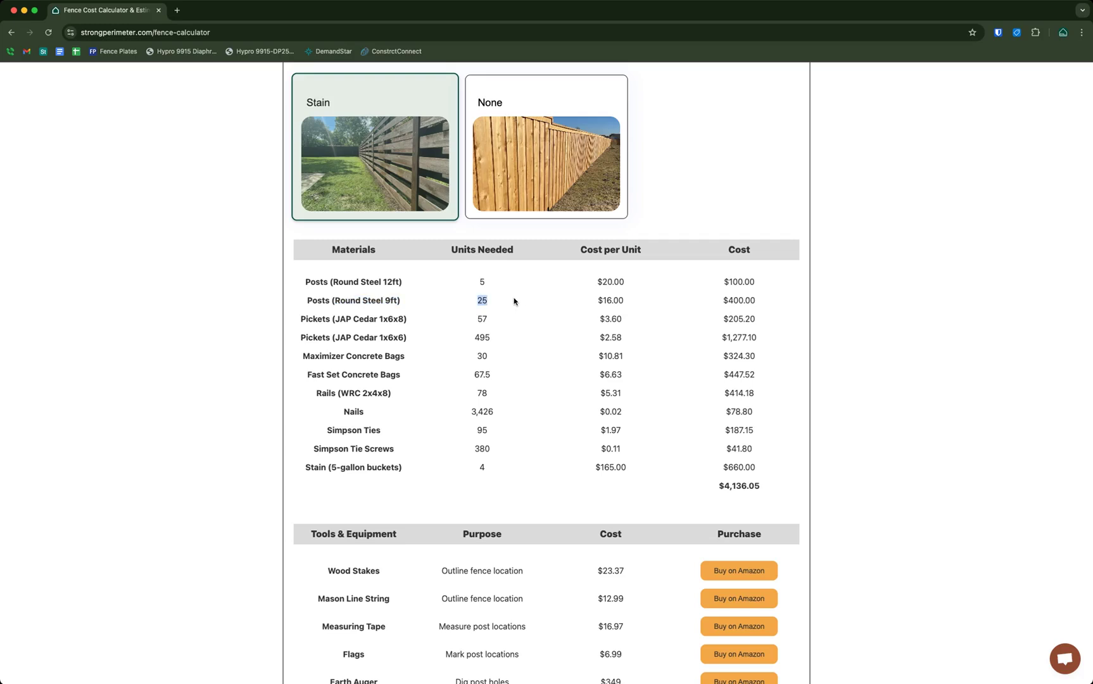
{"action": "left_click", "coordinate": [408, 304]}
{"action": "left_click_drag", "start_coordinate": [337, 318], "coordinate": [447, 340]}
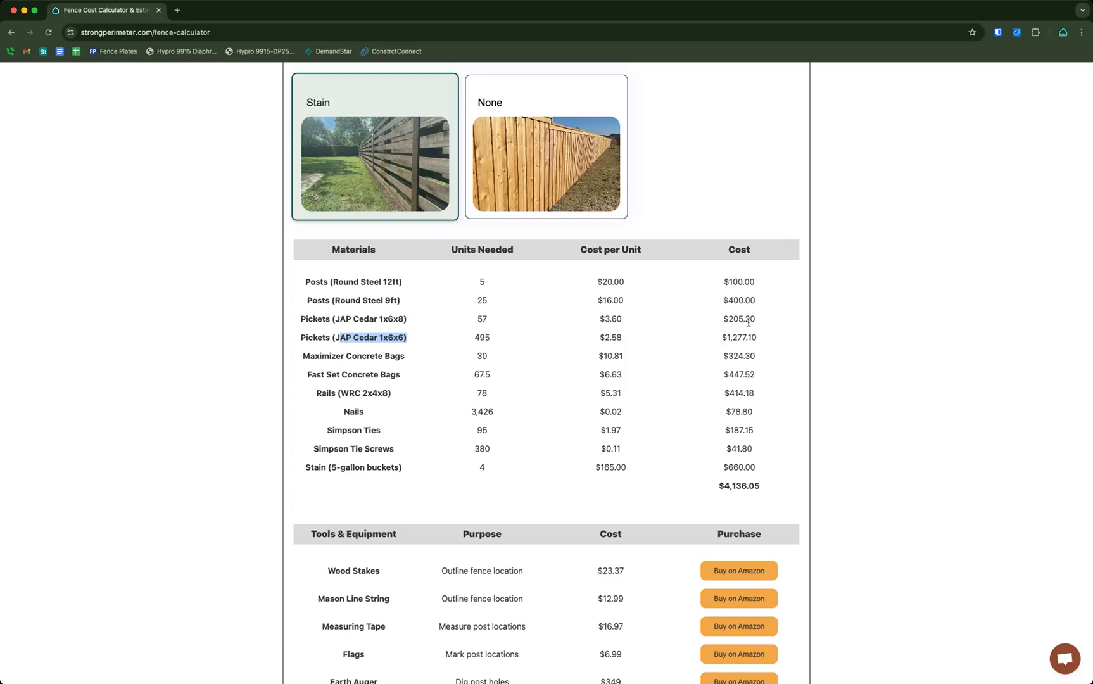
{"action": "left_click", "coordinate": [637, 356]}
{"action": "left_click_drag", "start_coordinate": [331, 394], "coordinate": [417, 396]}
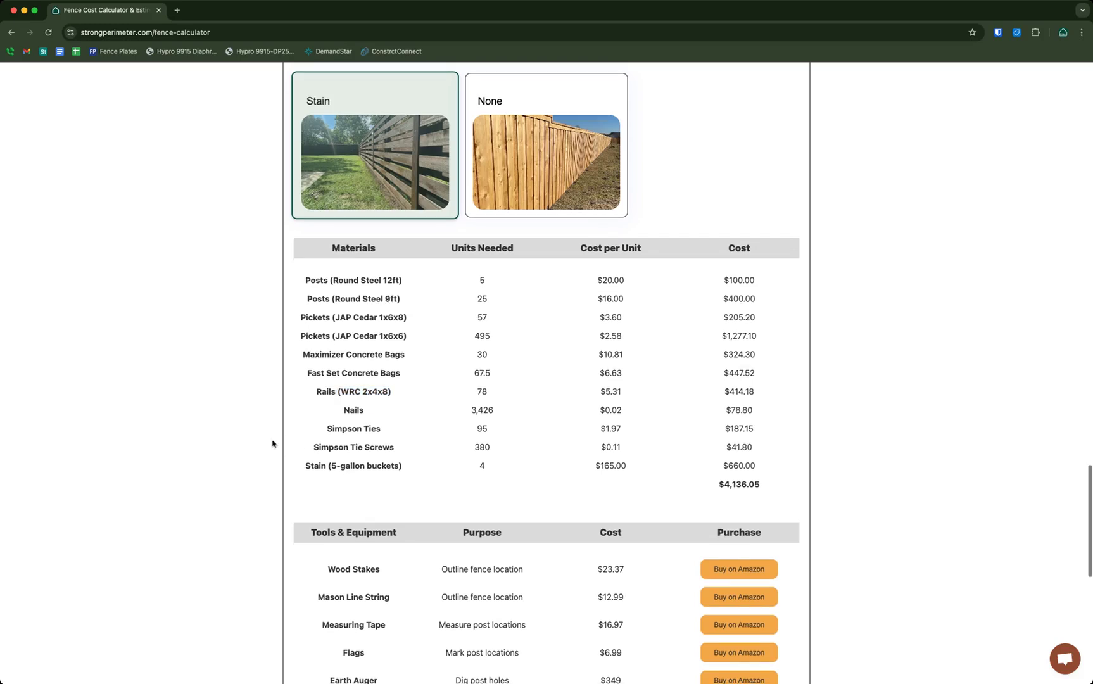
{"action": "left_click", "coordinate": [345, 410]}
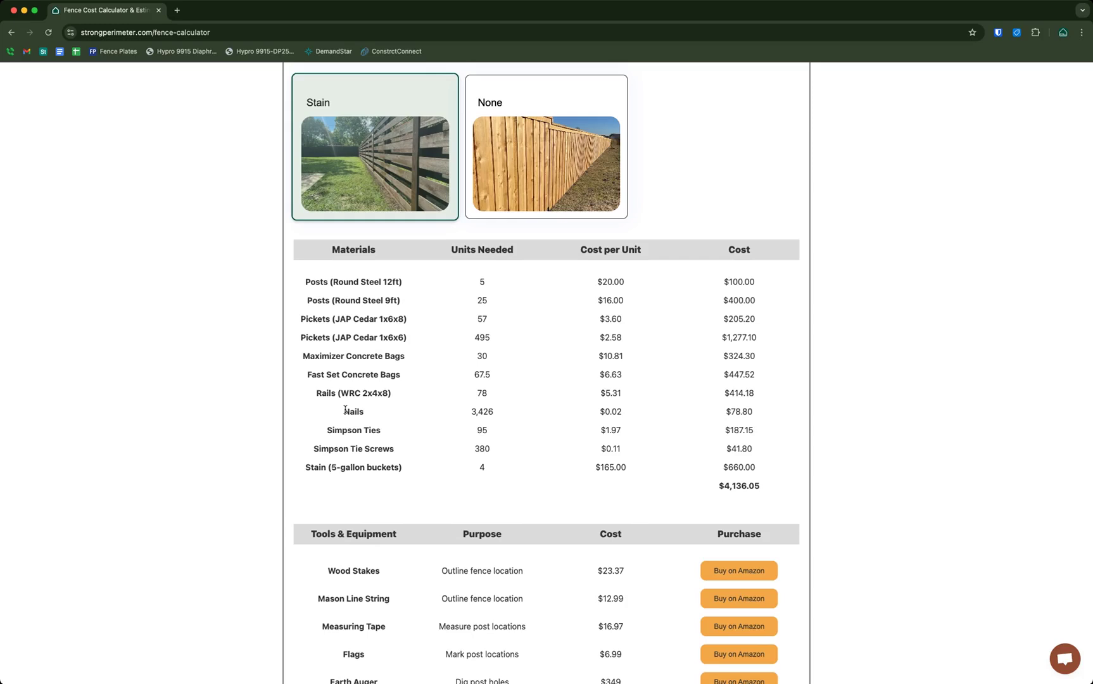
{"action": "left_click_drag", "start_coordinate": [345, 410], "coordinate": [408, 420]}
{"action": "left_click_drag", "start_coordinate": [330, 430], "coordinate": [396, 427]}
{"action": "left_click_drag", "start_coordinate": [311, 450], "coordinate": [544, 452]}
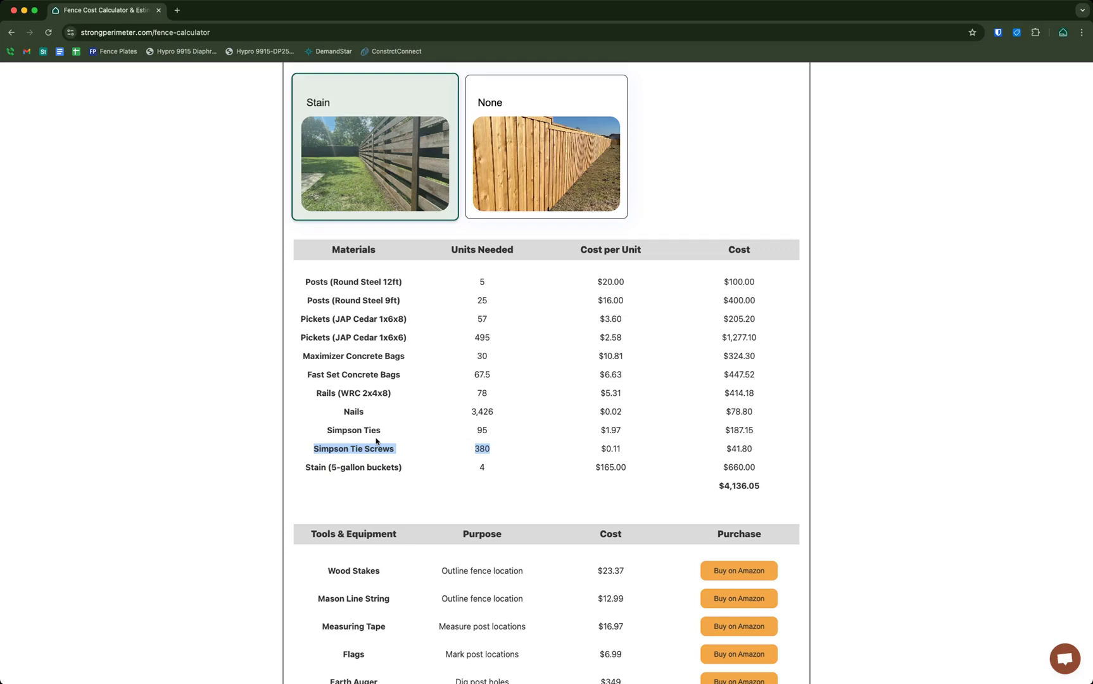
{"action": "left_click", "coordinate": [243, 433]}
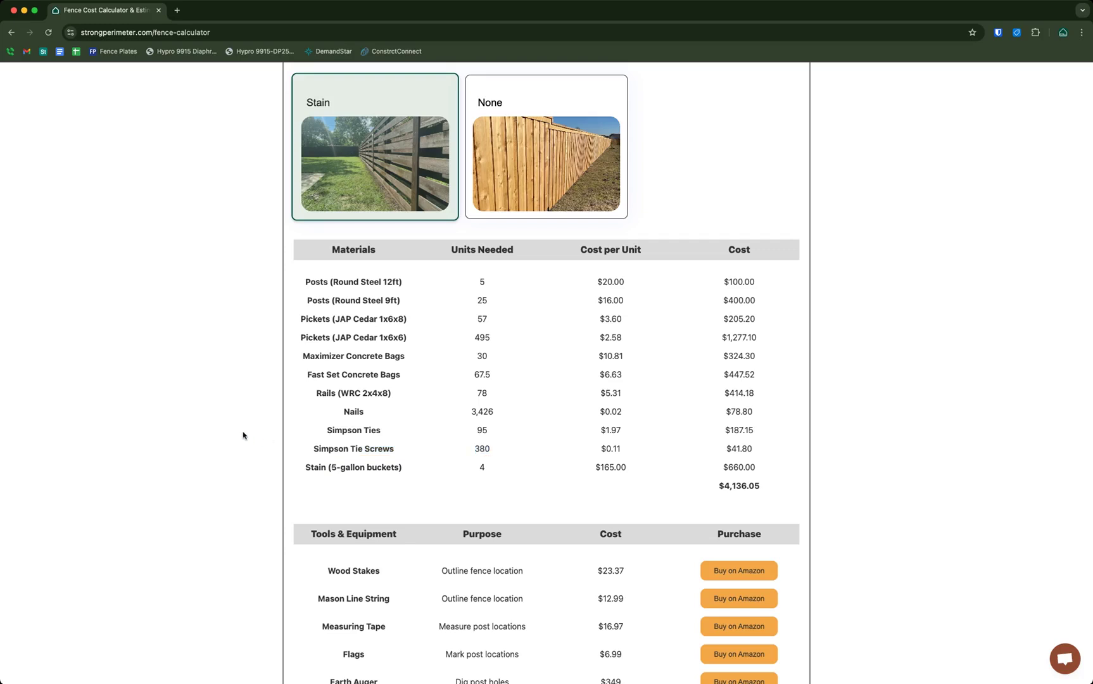
{"action": "scroll", "coordinate": [272, 432], "scroll_direction": "down", "scroll_amount": 2}
{"action": "scroll", "coordinate": [354, 364], "scroll_direction": "up", "scroll_amount": 1}
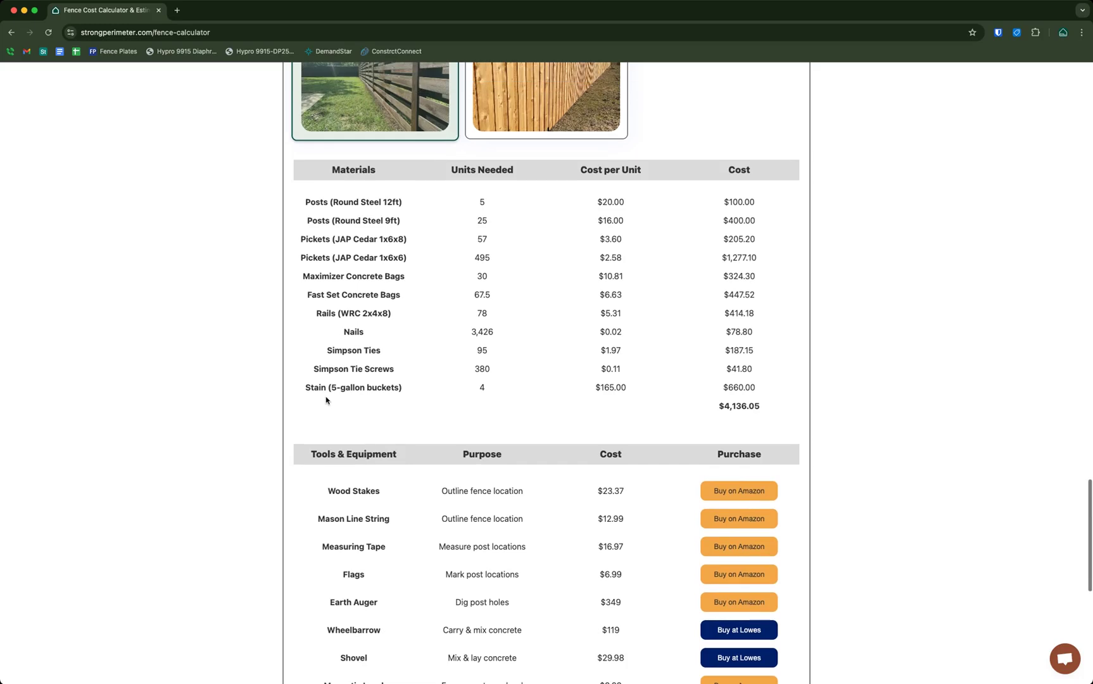
{"action": "left_click_drag", "start_coordinate": [319, 388], "coordinate": [636, 389]}
{"action": "left_click", "coordinate": [673, 396]}
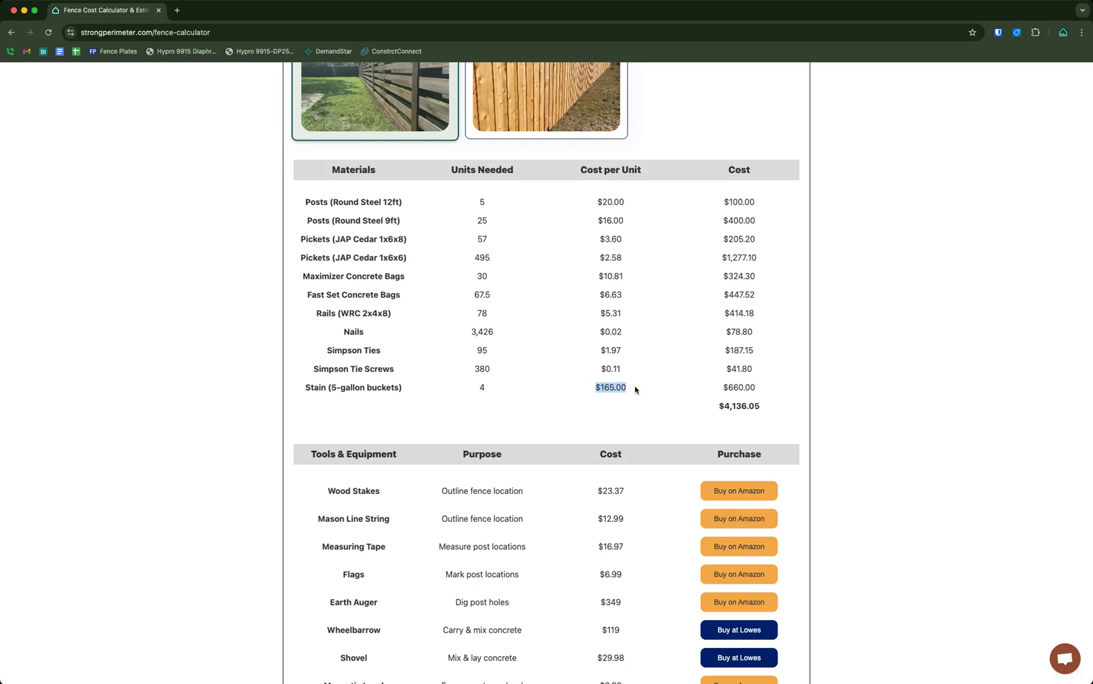
{"action": "scroll", "coordinate": [636, 389], "scroll_direction": "up", "scroll_amount": 2}
{"action": "left_click", "coordinate": [593, 459]}
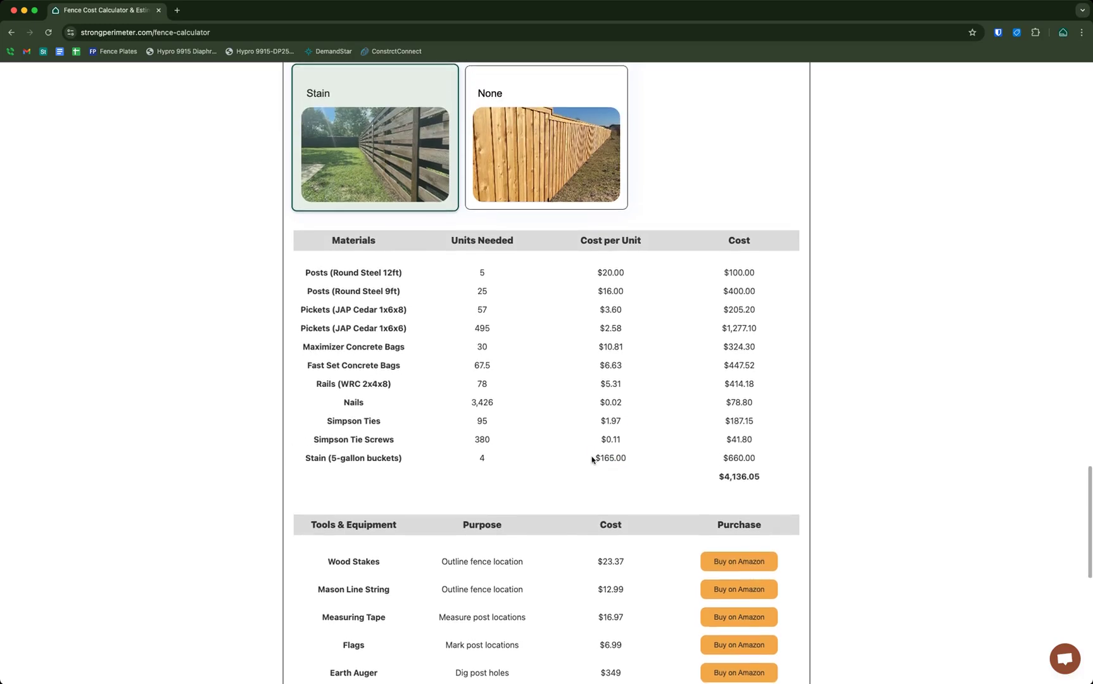
{"action": "left_click_drag", "start_coordinate": [594, 459], "coordinate": [662, 459]}
{"action": "scroll", "coordinate": [760, 443], "scroll_direction": "up", "scroll_amount": 1}
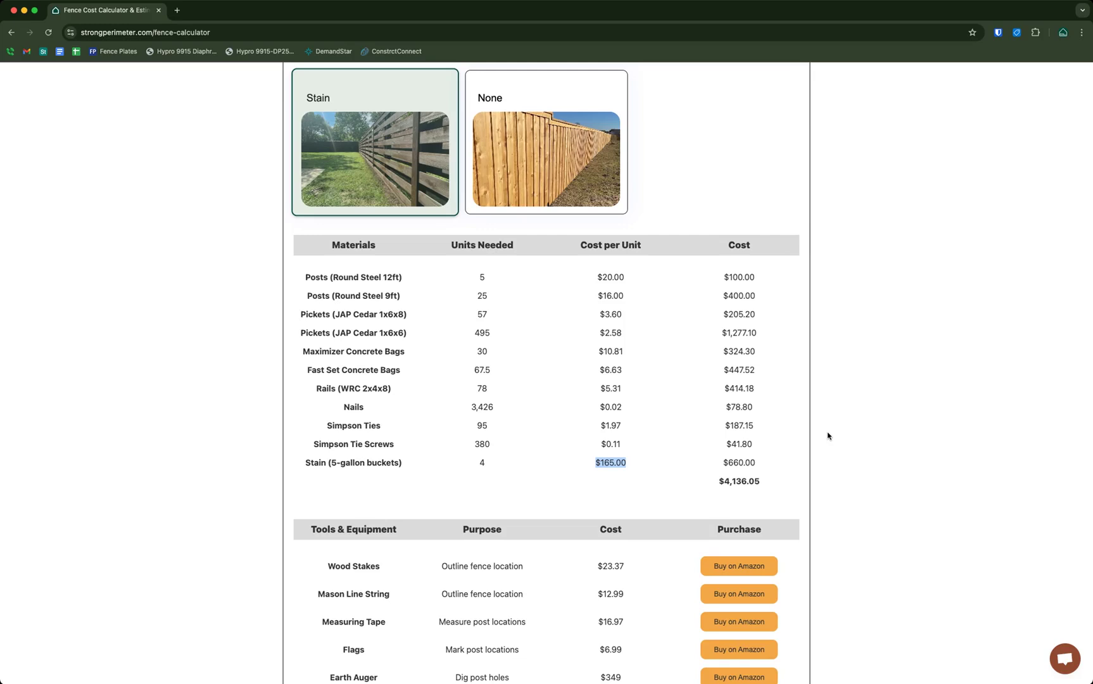
{"action": "left_click_drag", "start_coordinate": [596, 277], "coordinate": [624, 432]}
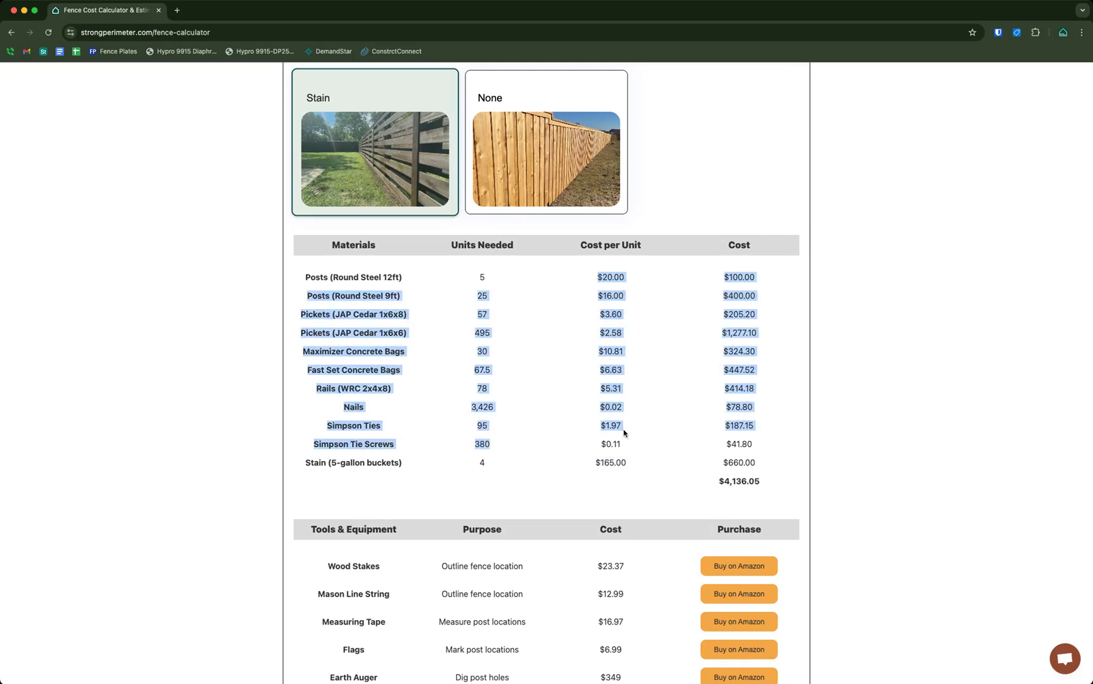
{"action": "left_click", "coordinate": [624, 433]}
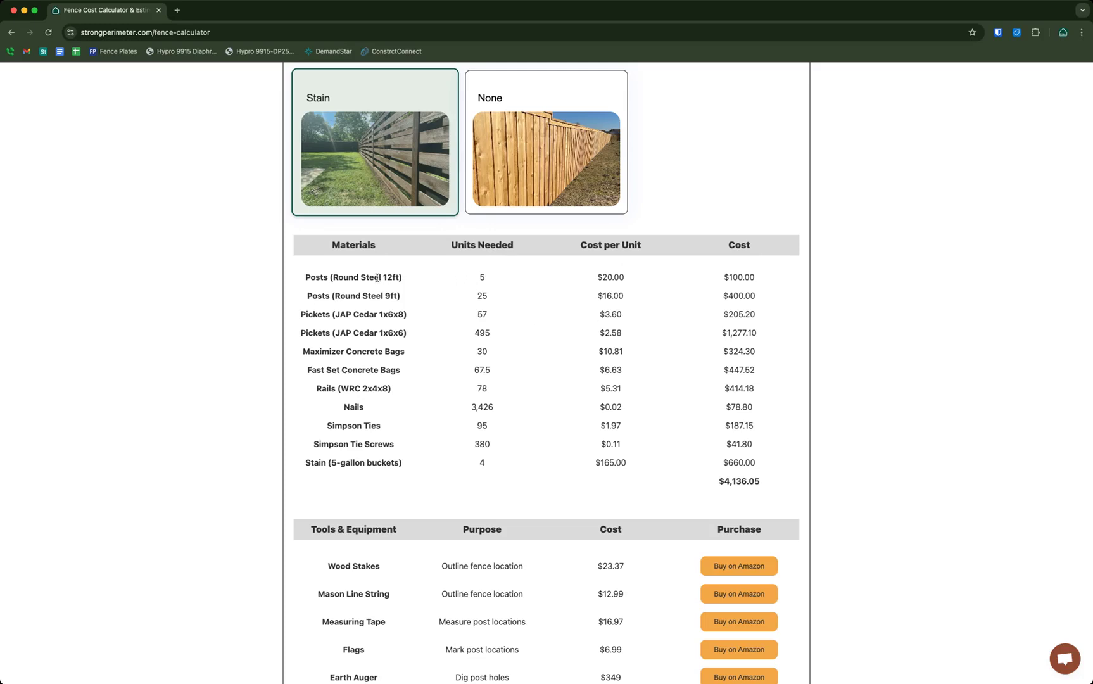
{"action": "left_click_drag", "start_coordinate": [377, 277], "coordinate": [708, 447]}
{"action": "left_click", "coordinate": [556, 405]}
{"action": "left_click_drag", "start_coordinate": [353, 276], "coordinate": [744, 451]}
{"action": "left_click", "coordinate": [744, 456]}
{"action": "left_click_drag", "start_coordinate": [304, 276], "coordinate": [746, 510]}
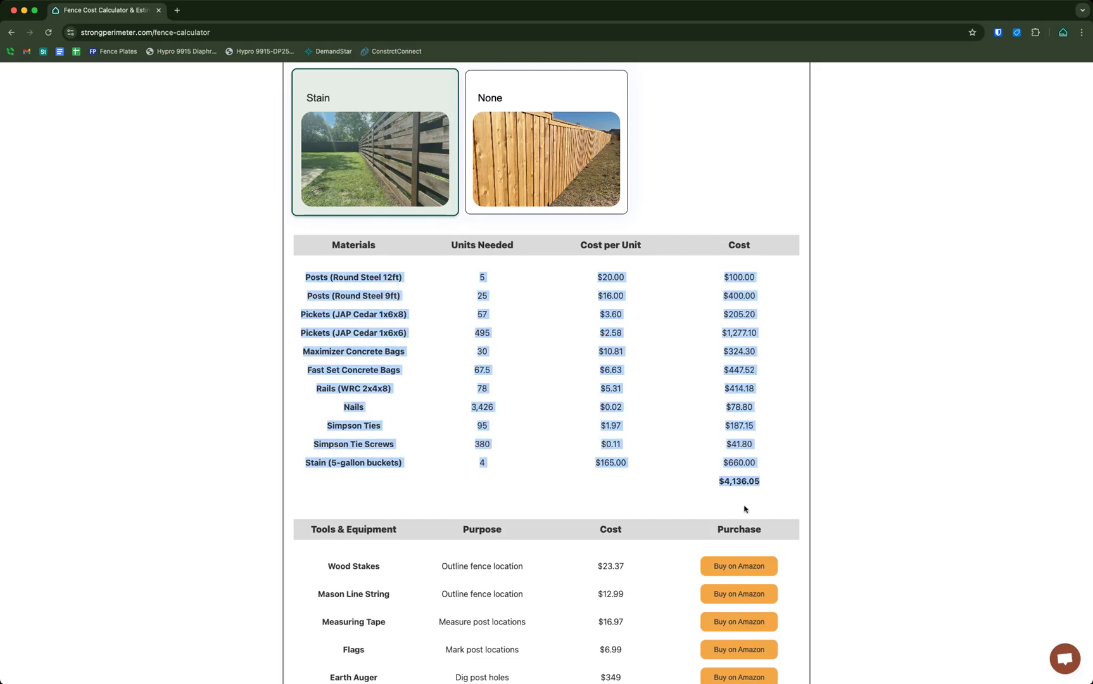
{"action": "left_click", "coordinate": [836, 422]}
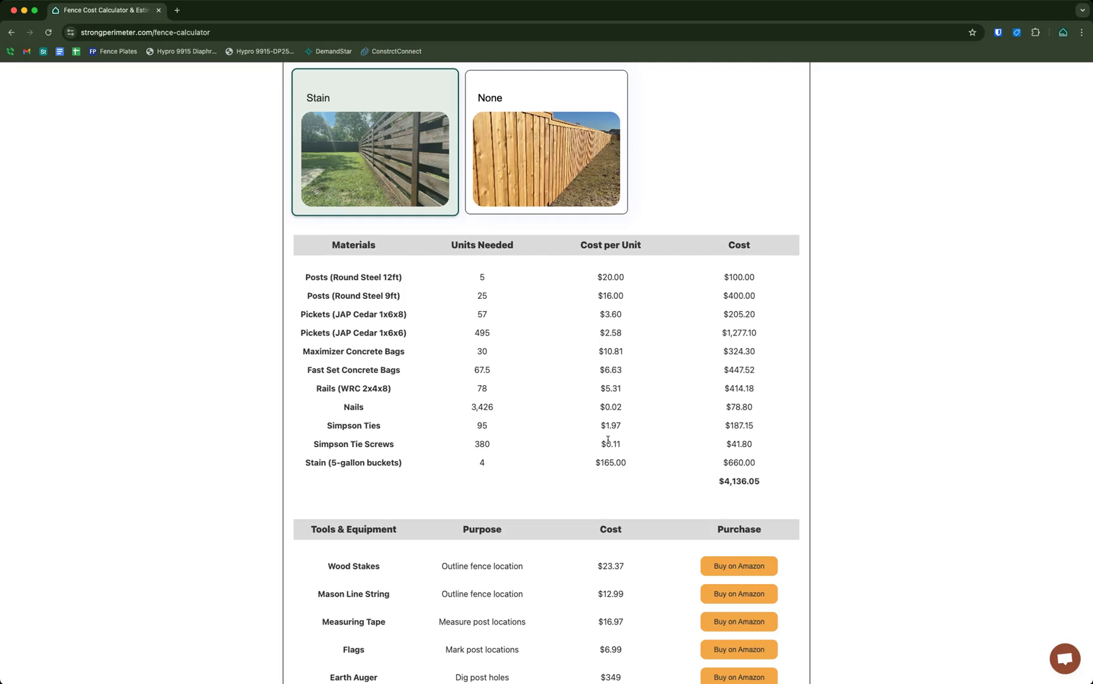
Try the None finish briefly, then revert the finish to Stain
{"action": "scroll", "coordinate": [922, 427], "scroll_direction": "down", "scroll_amount": 2}
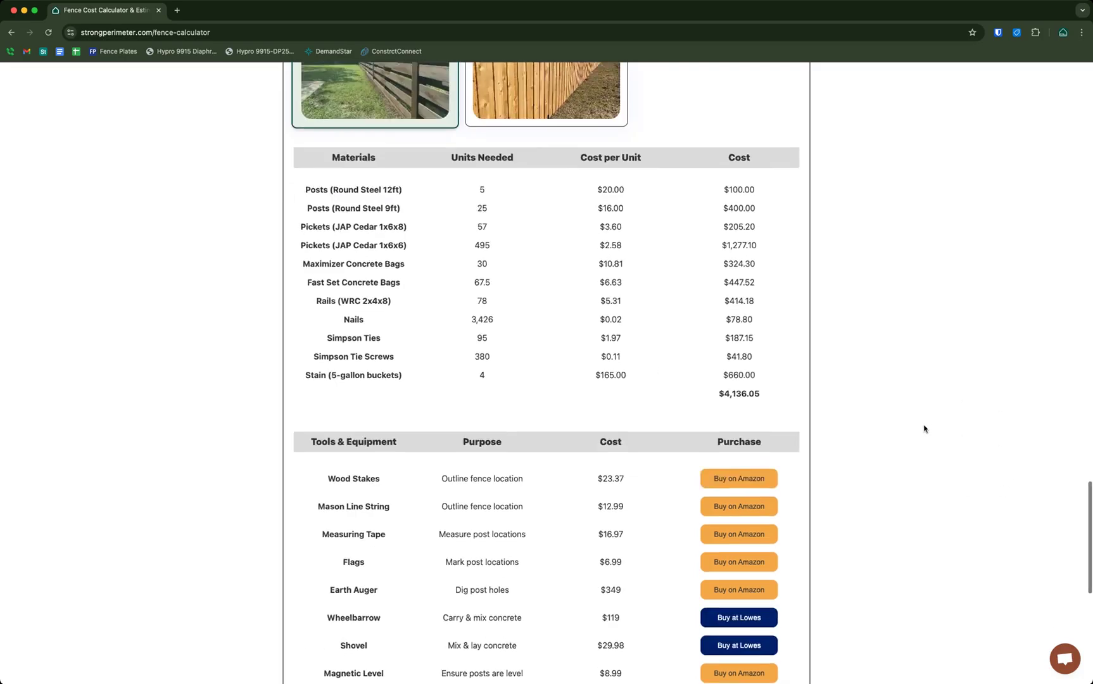
{"action": "scroll", "coordinate": [859, 432], "scroll_direction": "up", "scroll_amount": 3}
{"action": "scroll", "coordinate": [799, 437], "scroll_direction": "down", "scroll_amount": 1}
{"action": "scroll", "coordinate": [799, 437], "scroll_direction": "up", "scroll_amount": 1}
{"action": "scroll", "coordinate": [800, 437], "scroll_direction": "down", "scroll_amount": 3}
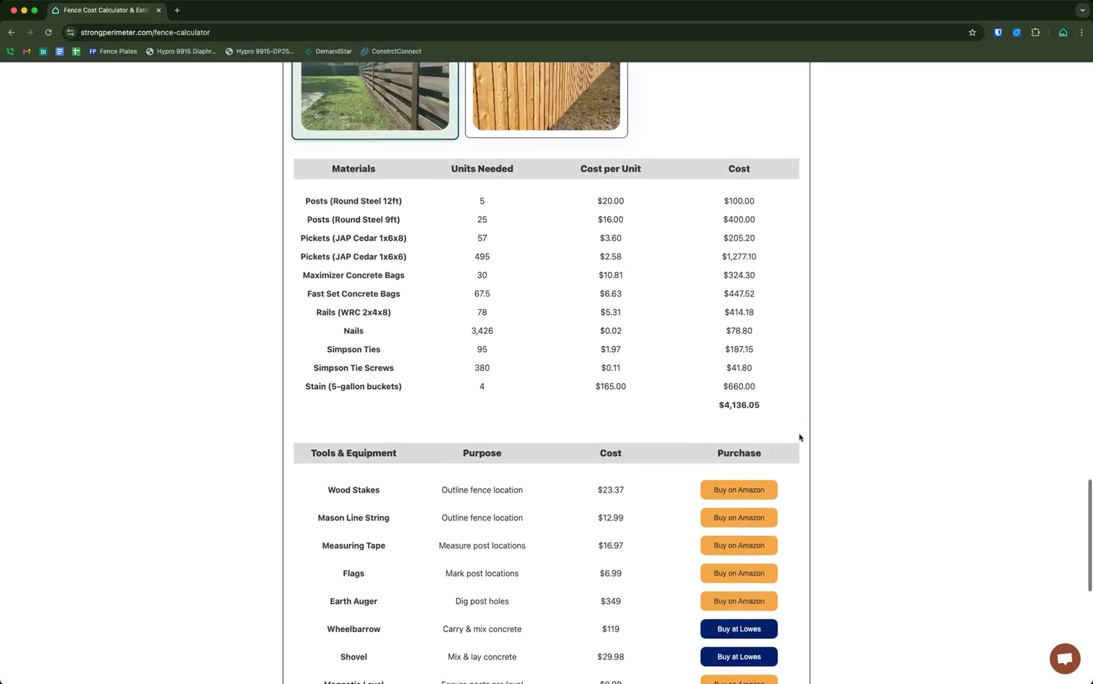
{"action": "scroll", "coordinate": [800, 437], "scroll_direction": "up", "scroll_amount": 3}
{"action": "scroll", "coordinate": [596, 347], "scroll_direction": "up", "scroll_amount": 3}
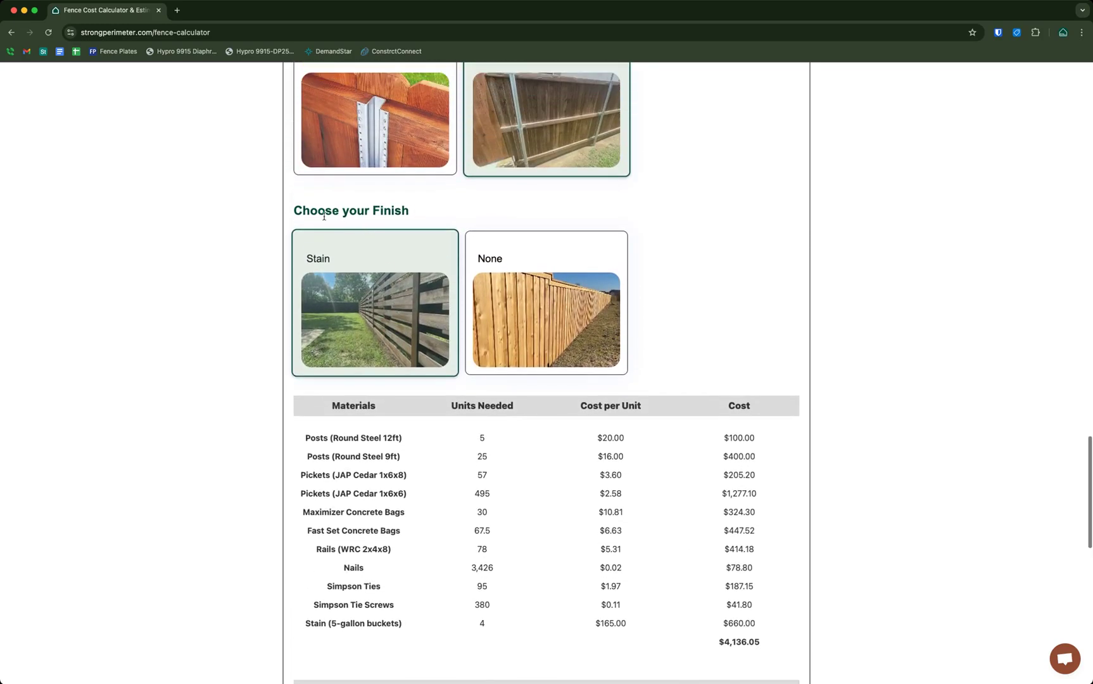
{"action": "left_click", "coordinate": [537, 329]}
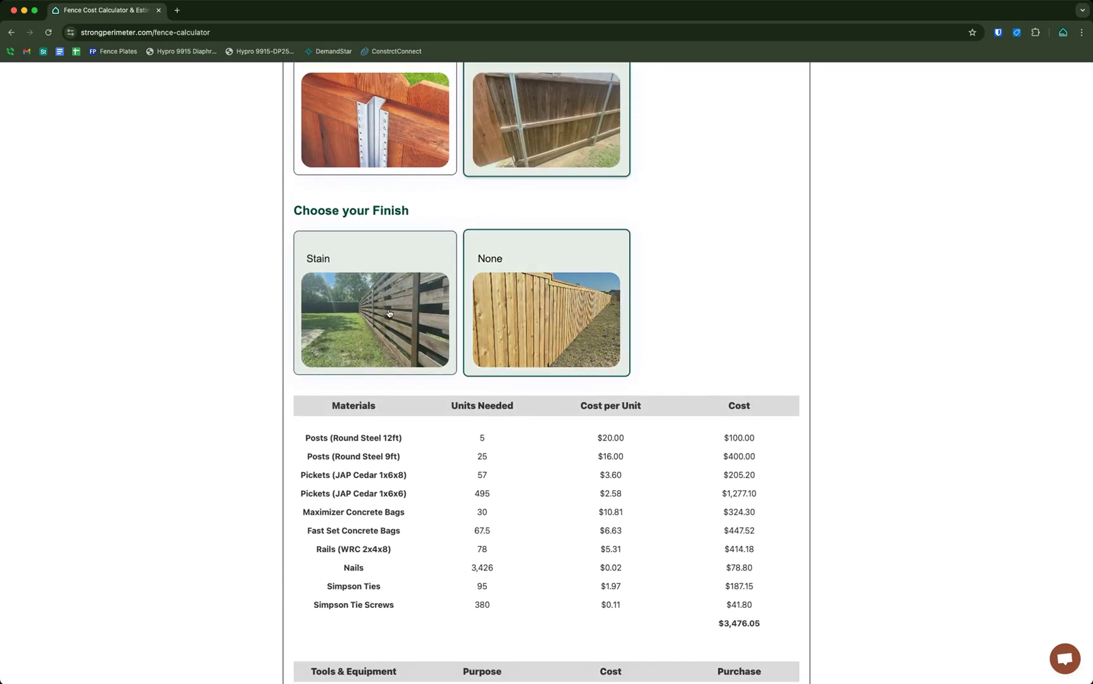
{"action": "left_click", "coordinate": [527, 323]}
Compare Postmaster with Round Steel posts, keep Round Steel, and set the finish to None
{"action": "scroll", "coordinate": [526, 322], "scroll_direction": "down", "scroll_amount": 2}
{"action": "scroll", "coordinate": [481, 253], "scroll_direction": "up", "scroll_amount": 2}
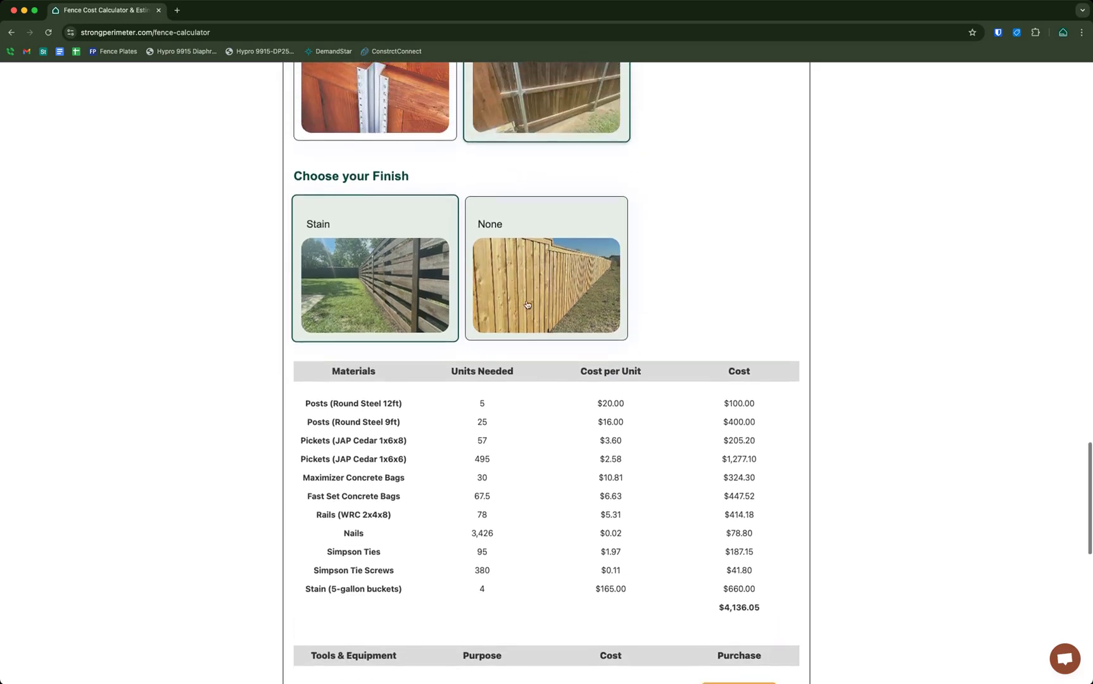
{"action": "left_click", "coordinate": [506, 129]}
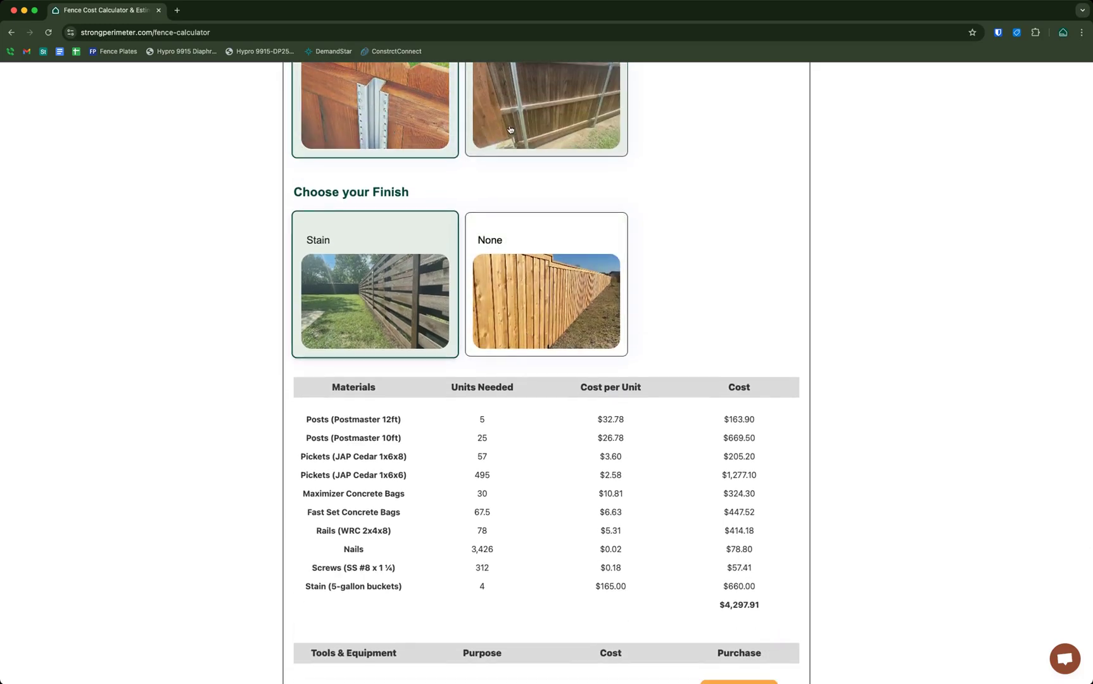
{"action": "left_click", "coordinate": [506, 129]}
{"action": "left_click", "coordinate": [505, 129]}
{"action": "left_click", "coordinate": [506, 129]}
{"action": "left_click", "coordinate": [555, 311]}
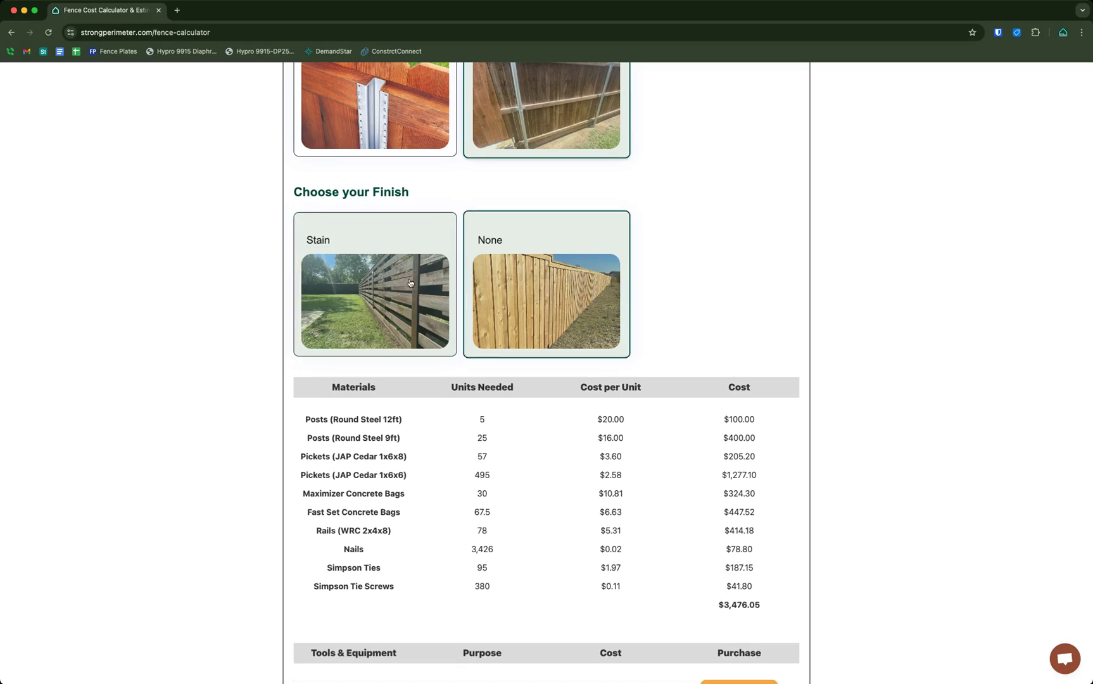
{"action": "scroll", "coordinate": [555, 311], "scroll_direction": "up", "scroll_amount": 5}
{"action": "scroll", "coordinate": [544, 310], "scroll_direction": "up", "scroll_amount": 2}
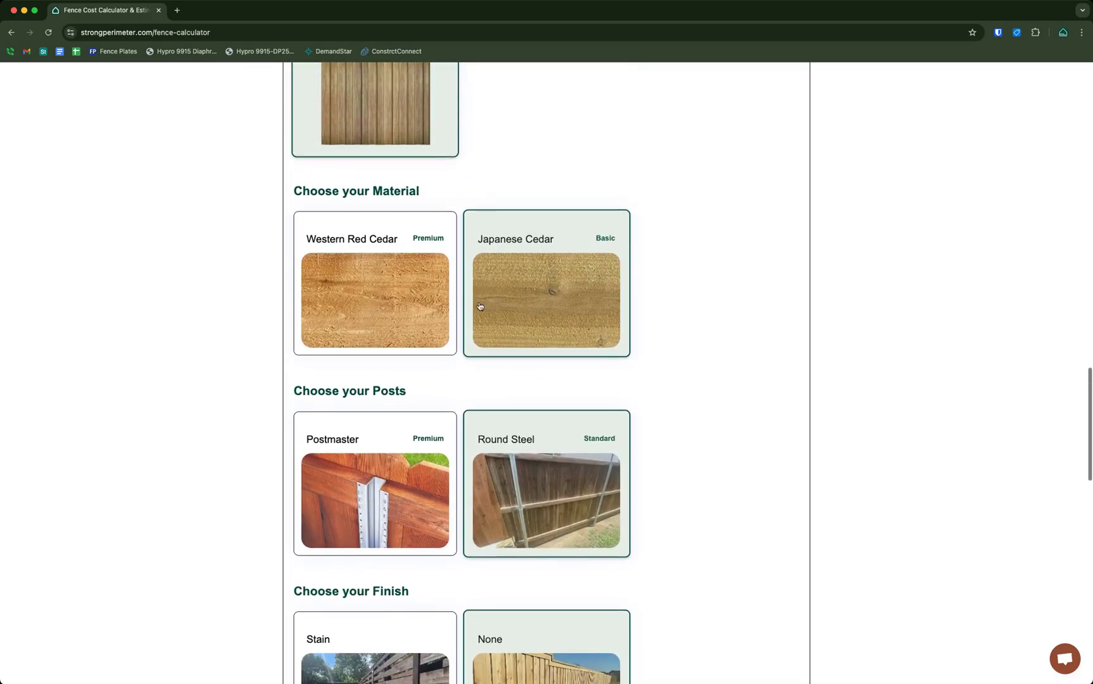
{"action": "scroll", "coordinate": [514, 317], "scroll_direction": "up", "scroll_amount": 4}
{"action": "scroll", "coordinate": [605, 298], "scroll_direction": "up", "scroll_amount": 5}
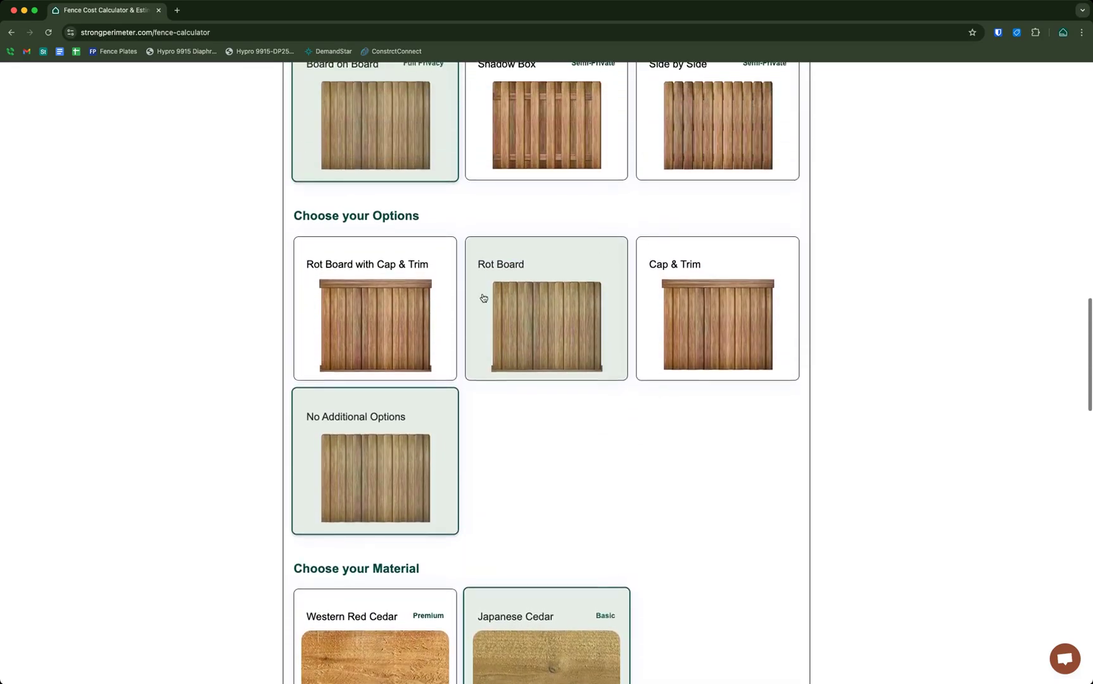
{"action": "scroll", "coordinate": [787, 310], "scroll_direction": "down", "scroll_amount": 3}
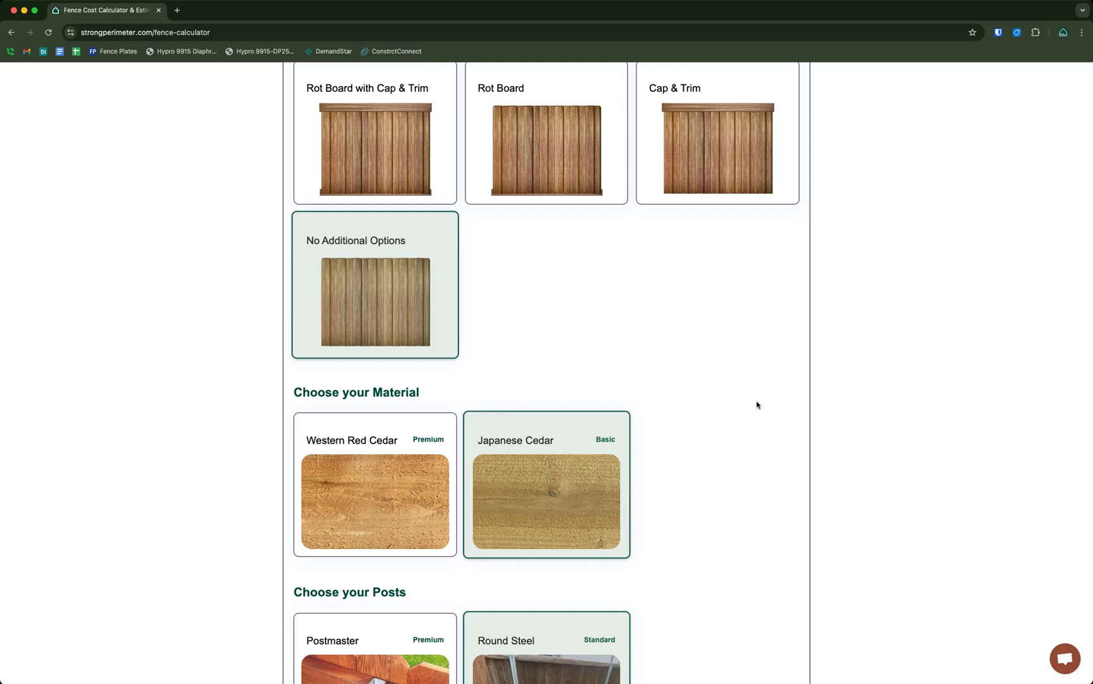
{"action": "scroll", "coordinate": [756, 405], "scroll_direction": "down", "scroll_amount": 9}
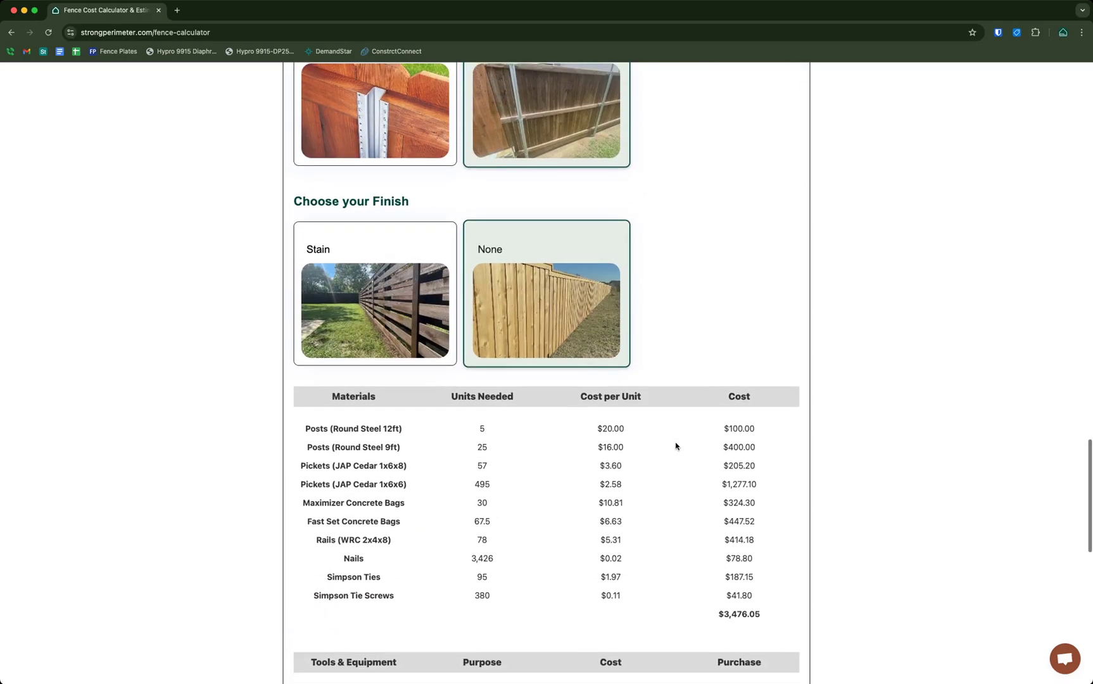
{"action": "left_click_drag", "start_coordinate": [719, 534], "coordinate": [789, 534]}
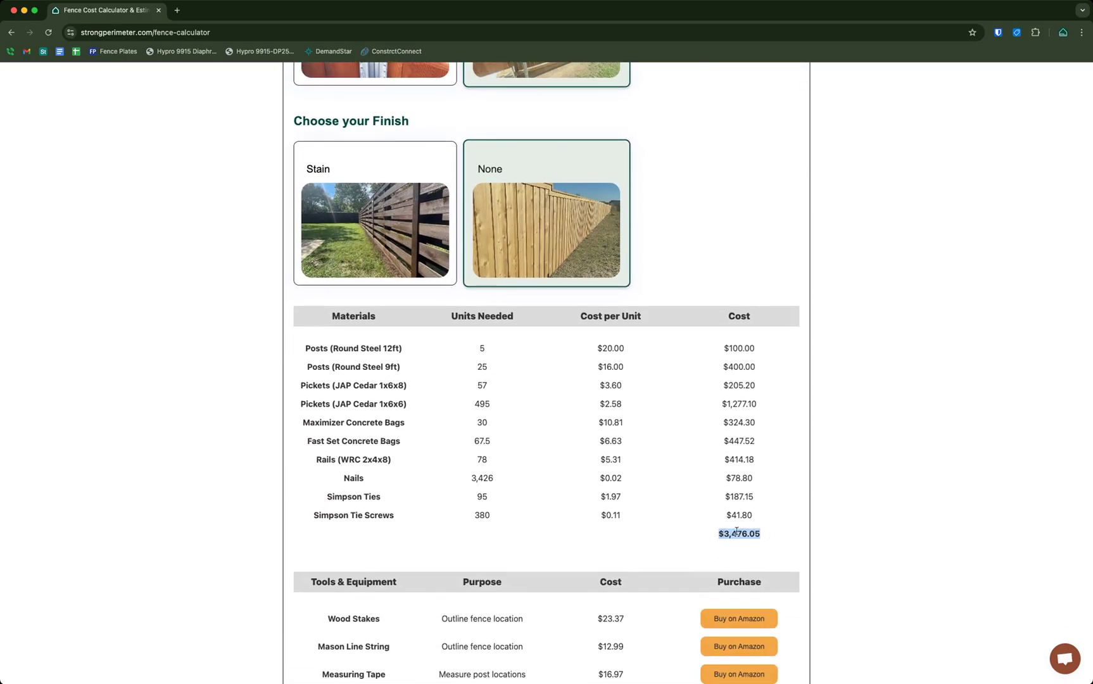
{"action": "scroll", "coordinate": [532, 354], "scroll_direction": "up", "scroll_amount": 7}
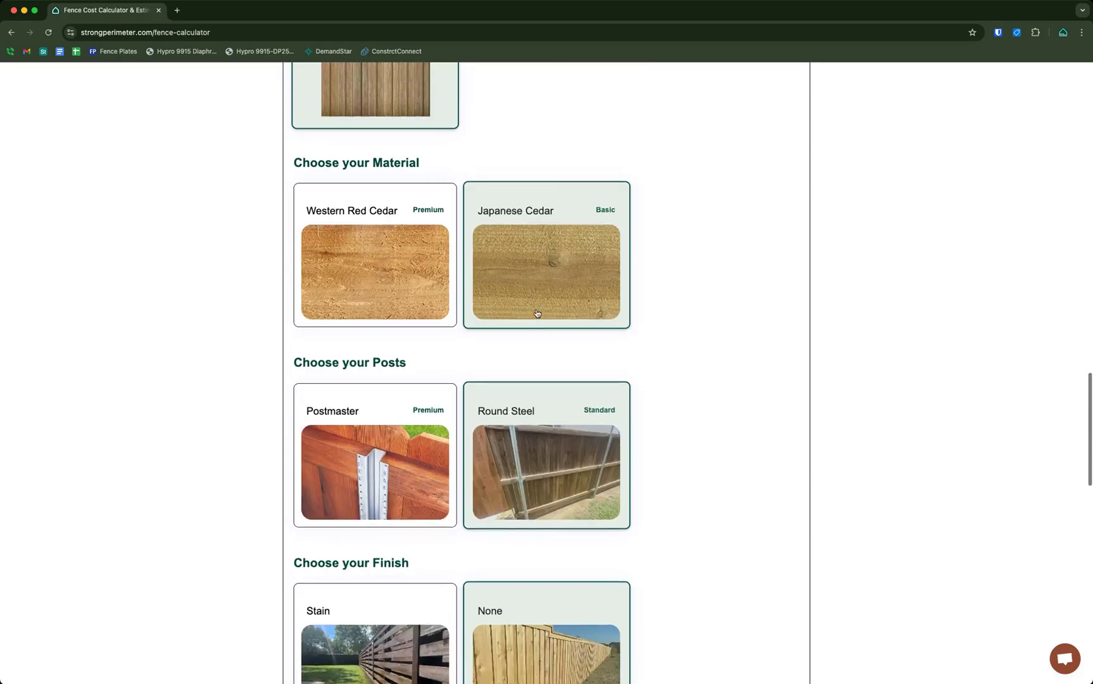
{"action": "scroll", "coordinate": [396, 519], "scroll_direction": "down", "scroll_amount": 2}
{"action": "left_click", "coordinate": [395, 519]}
{"action": "scroll", "coordinate": [722, 508], "scroll_direction": "down", "scroll_amount": 5}
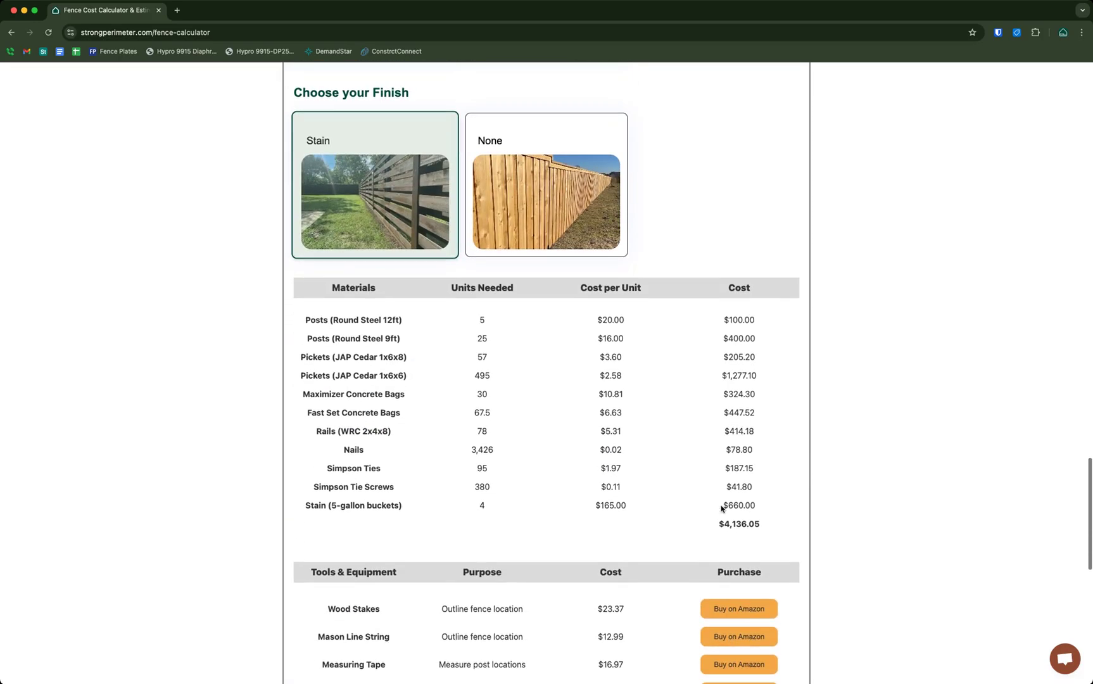
{"action": "left_click_drag", "start_coordinate": [717, 523], "coordinate": [762, 524]}
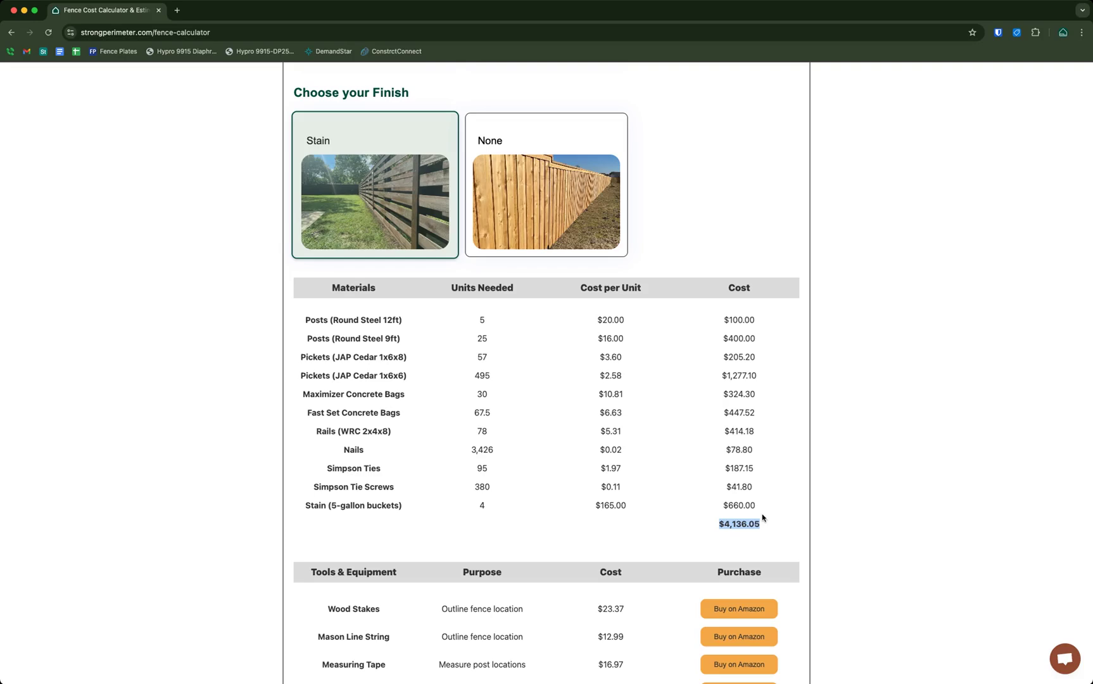
{"action": "left_click", "coordinate": [833, 459]}
{"action": "scroll", "coordinate": [778, 449], "scroll_direction": "down", "scroll_amount": 2}
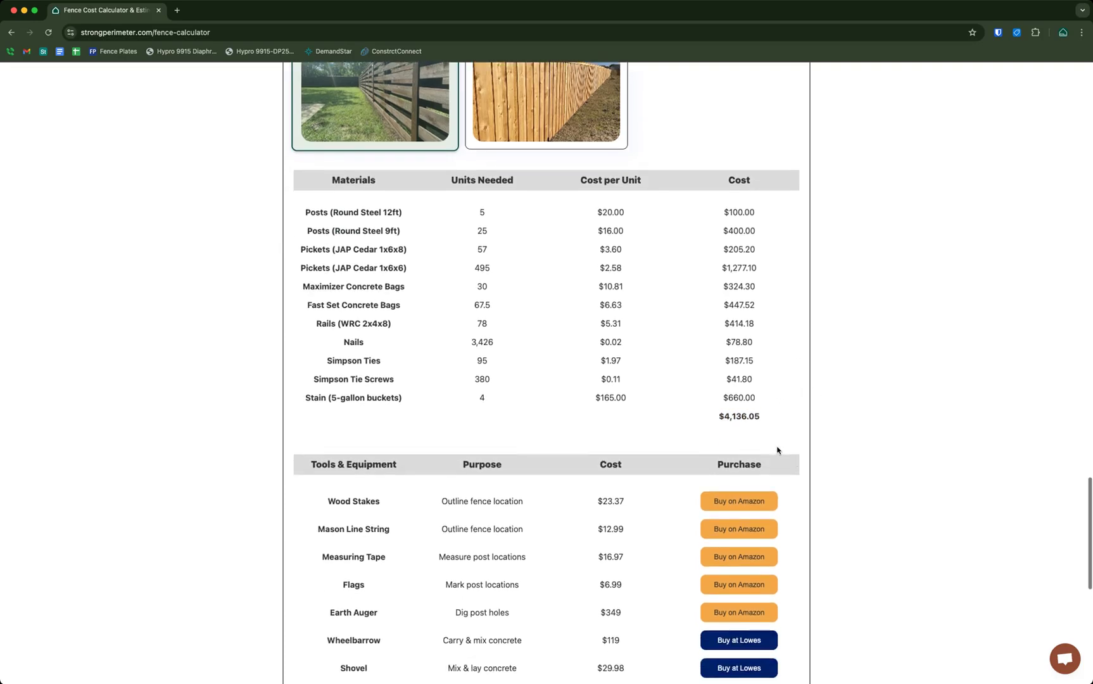
{"action": "left_click_drag", "start_coordinate": [718, 421], "coordinate": [762, 419]}
{"action": "left_click", "coordinate": [837, 420]}
{"action": "scroll", "coordinate": [837, 422], "scroll_direction": "down", "scroll_amount": 2}
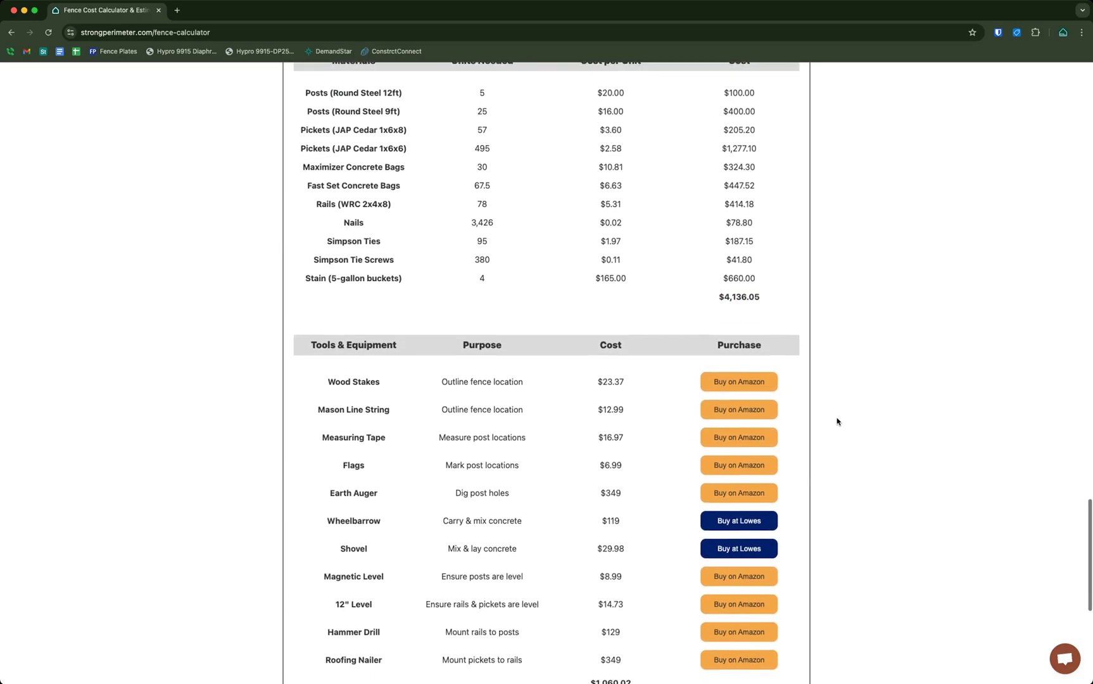
{"action": "scroll", "coordinate": [837, 421], "scroll_direction": "down", "scroll_amount": 2}
{"action": "left_click_drag", "start_coordinate": [327, 270], "coordinate": [568, 517]}
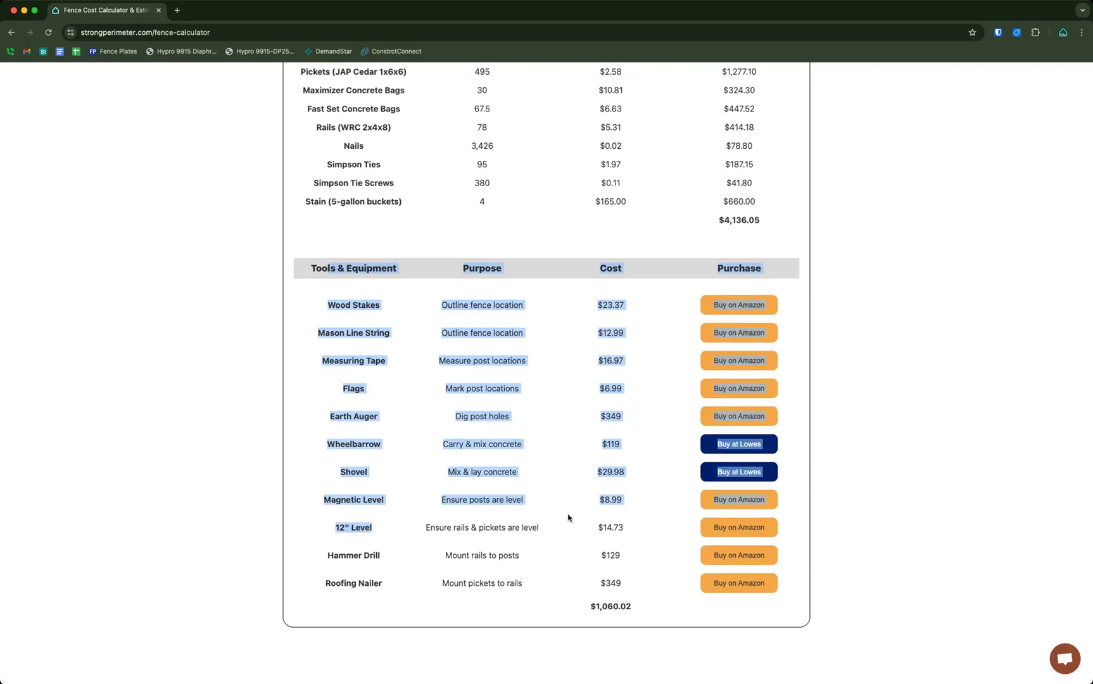
{"action": "left_click", "coordinate": [928, 409]}
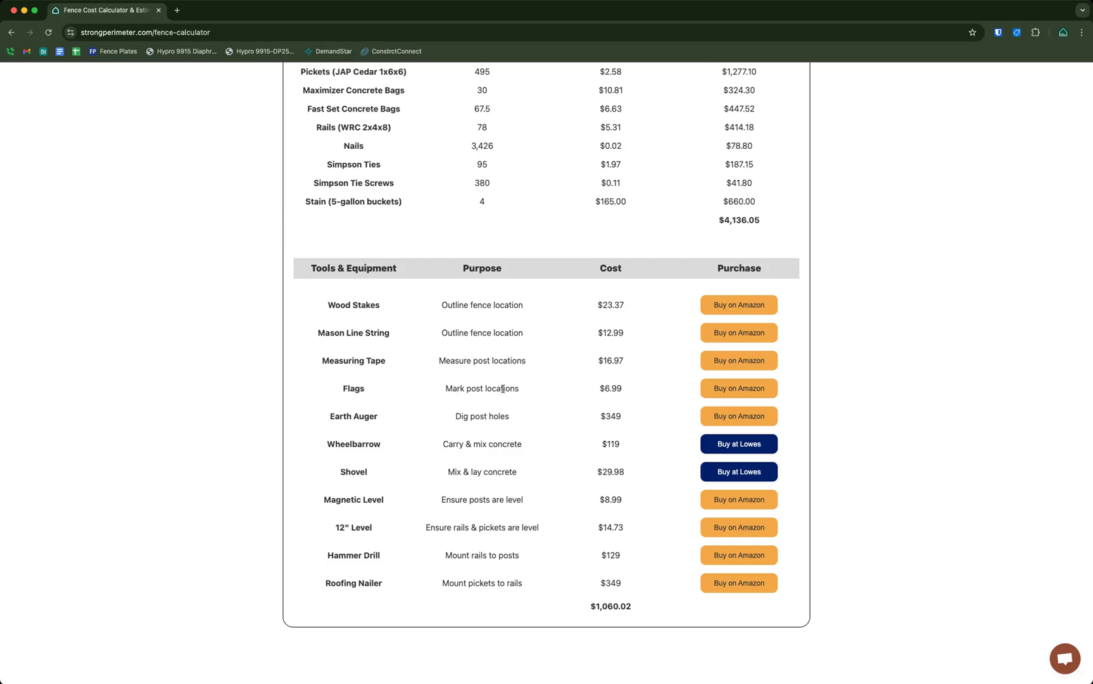
{"action": "scroll", "coordinate": [526, 413], "scroll_direction": "down", "scroll_amount": 1}
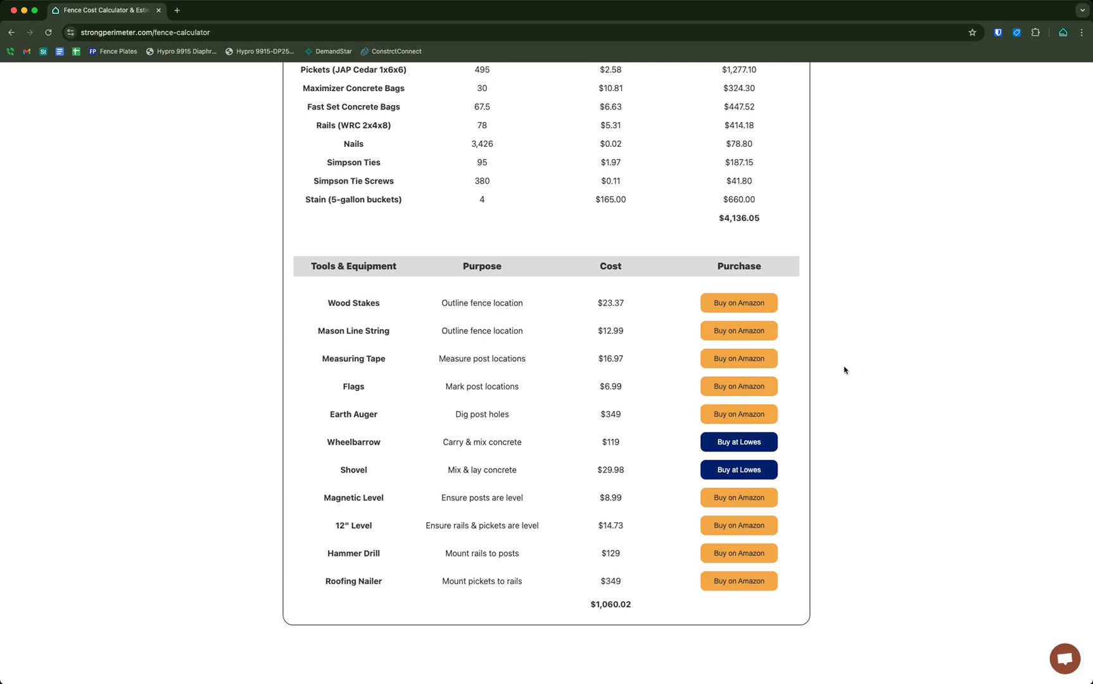
Highlight the new-fence DIY price of $5,600.11 + tax under Build a New Fence
{"action": "scroll", "coordinate": [844, 370], "scroll_direction": "up", "scroll_amount": 15}
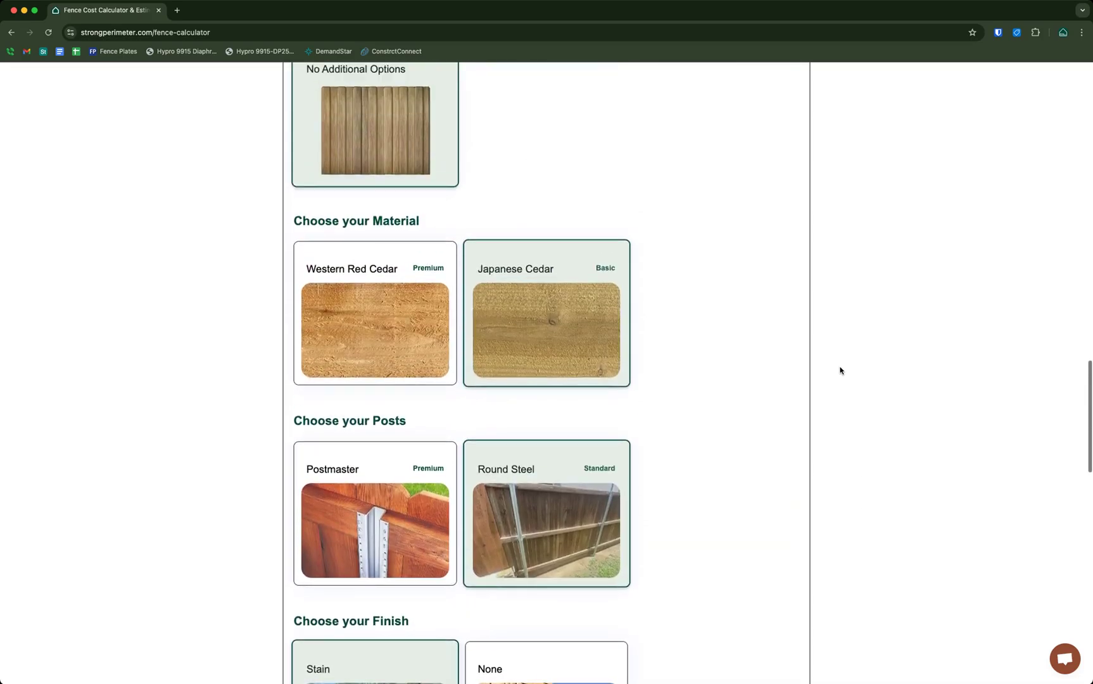
{"action": "scroll", "coordinate": [853, 368], "scroll_direction": "up", "scroll_amount": 10}
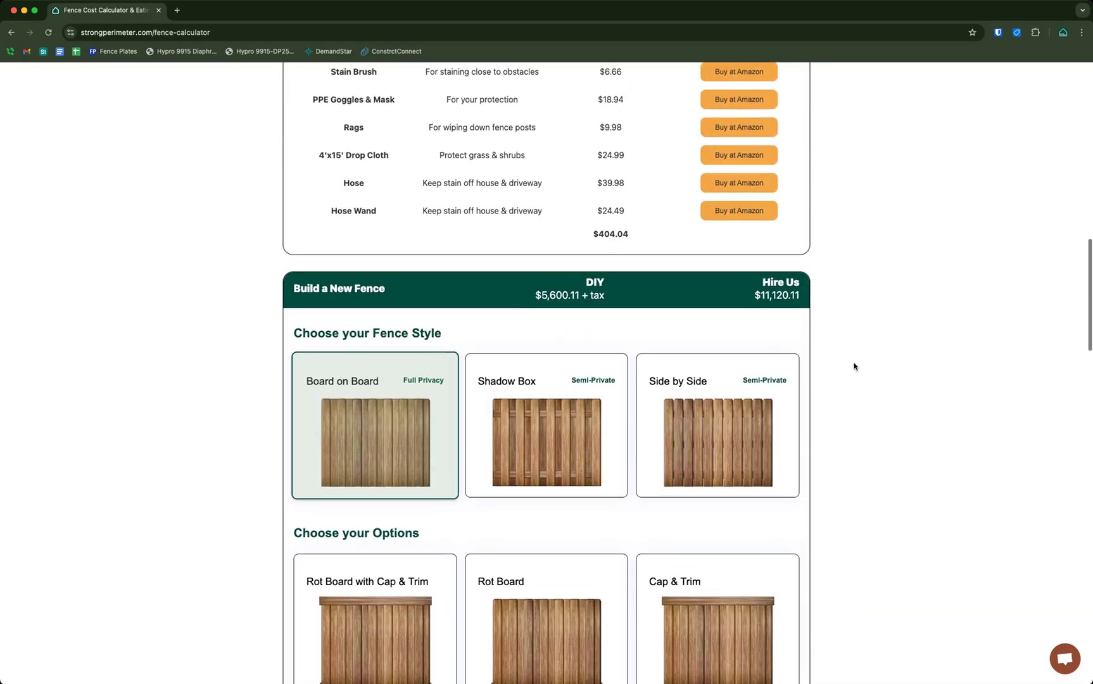
{"action": "left_click_drag", "start_coordinate": [534, 328], "coordinate": [840, 342]}
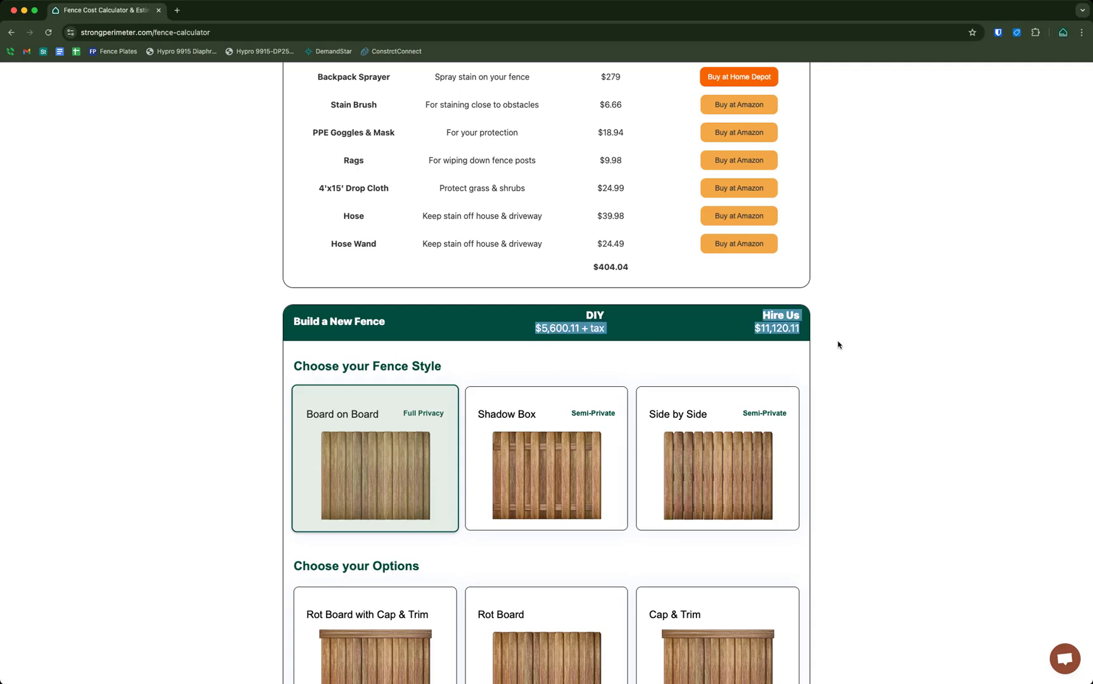
{"action": "left_click", "coordinate": [632, 356]}
{"action": "left_click_drag", "start_coordinate": [534, 328], "coordinate": [625, 330]}
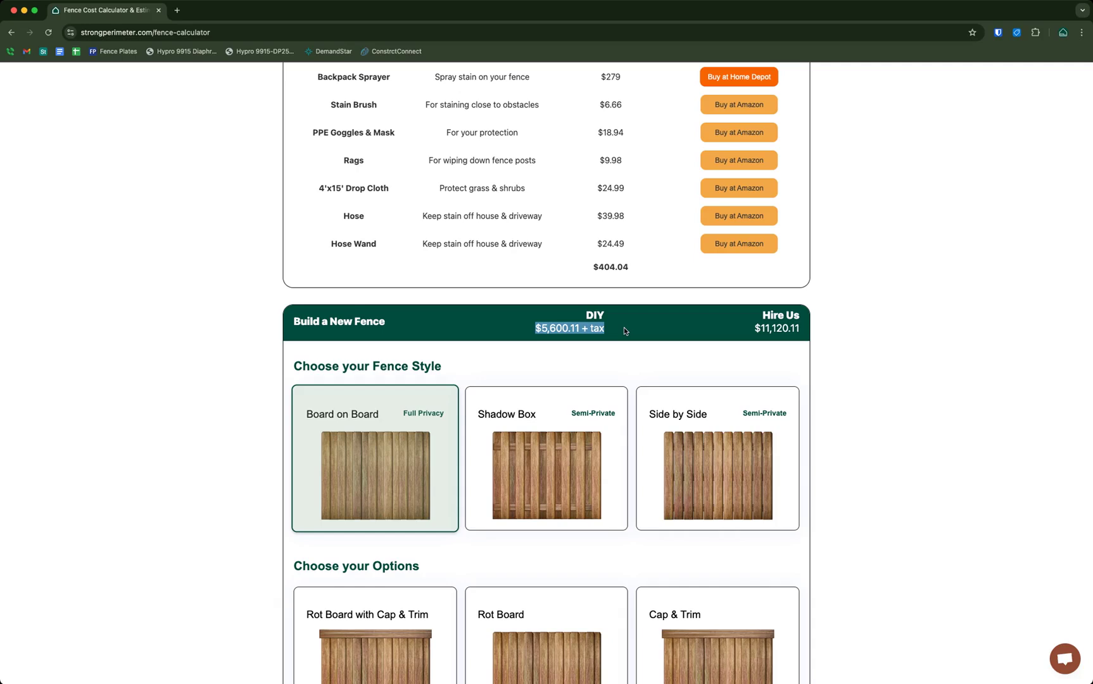
{"action": "left_click", "coordinate": [623, 327]}
{"action": "left_click_drag", "start_coordinate": [532, 330], "coordinate": [609, 331]}
{"action": "left_click", "coordinate": [589, 328]}
{"action": "left_click_drag", "start_coordinate": [536, 328], "coordinate": [630, 334]}
{"action": "key", "text": "super+Tab"}
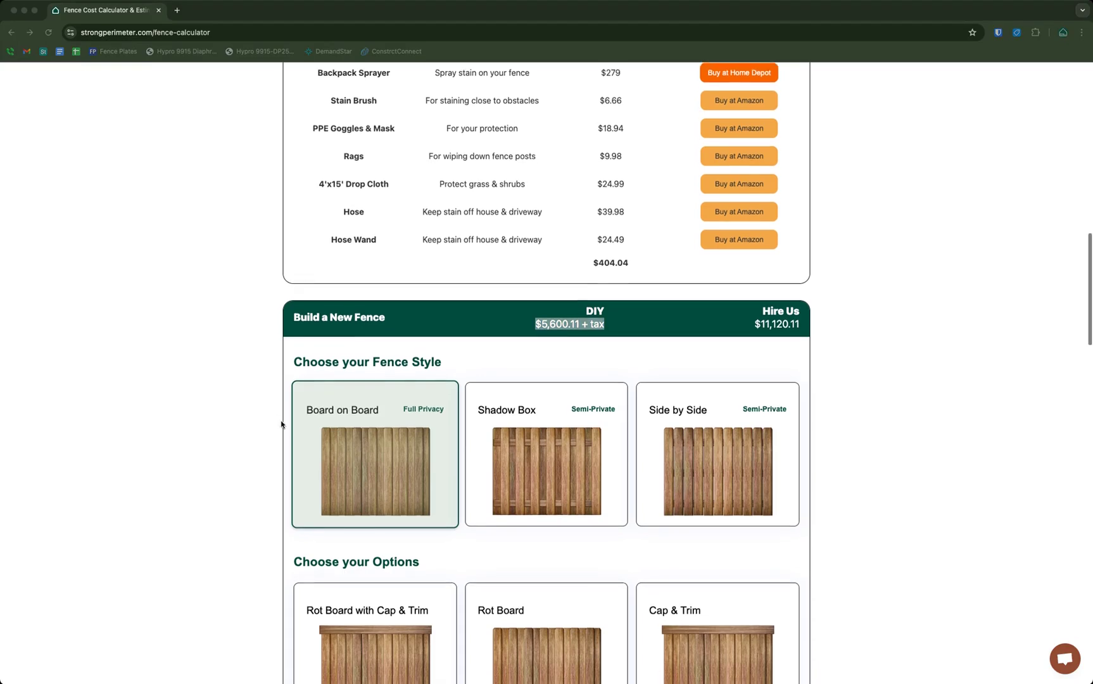
{"action": "scroll", "coordinate": [280, 421], "scroll_direction": "down", "scroll_amount": 1}
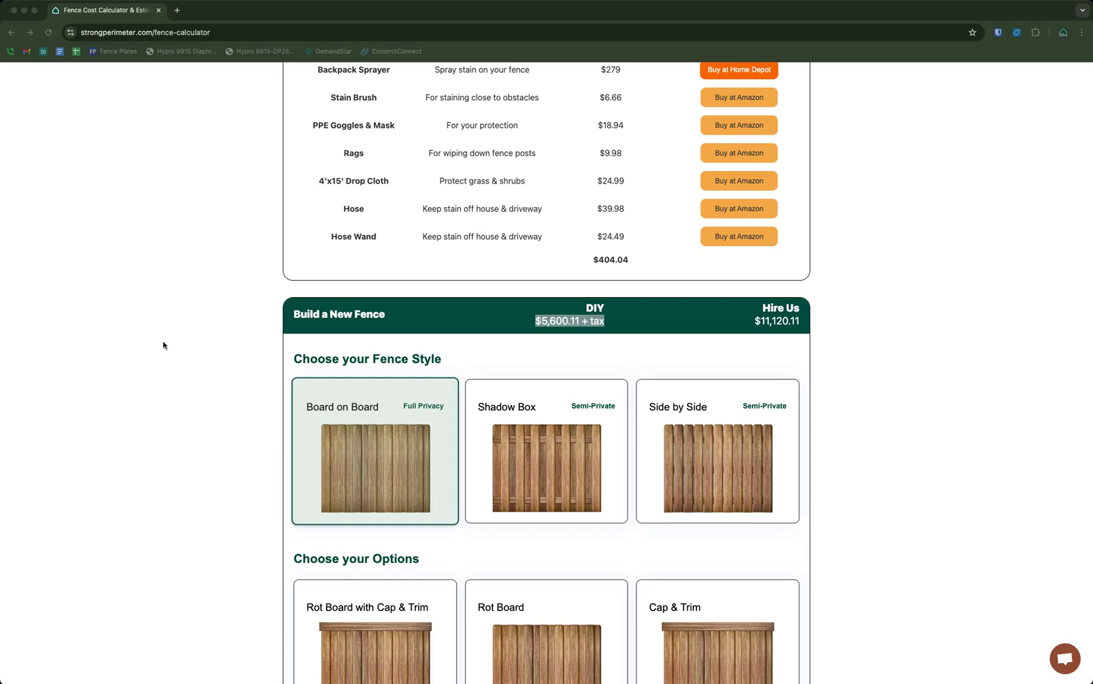
{"action": "key", "text": "super+Tab"}
{"action": "left_click", "coordinate": [889, 342]}
Check the $11,120.11 new-fence hire price and the $1,460.00 staining hire price
{"action": "scroll", "coordinate": [728, 326], "scroll_direction": "up", "scroll_amount": 8}
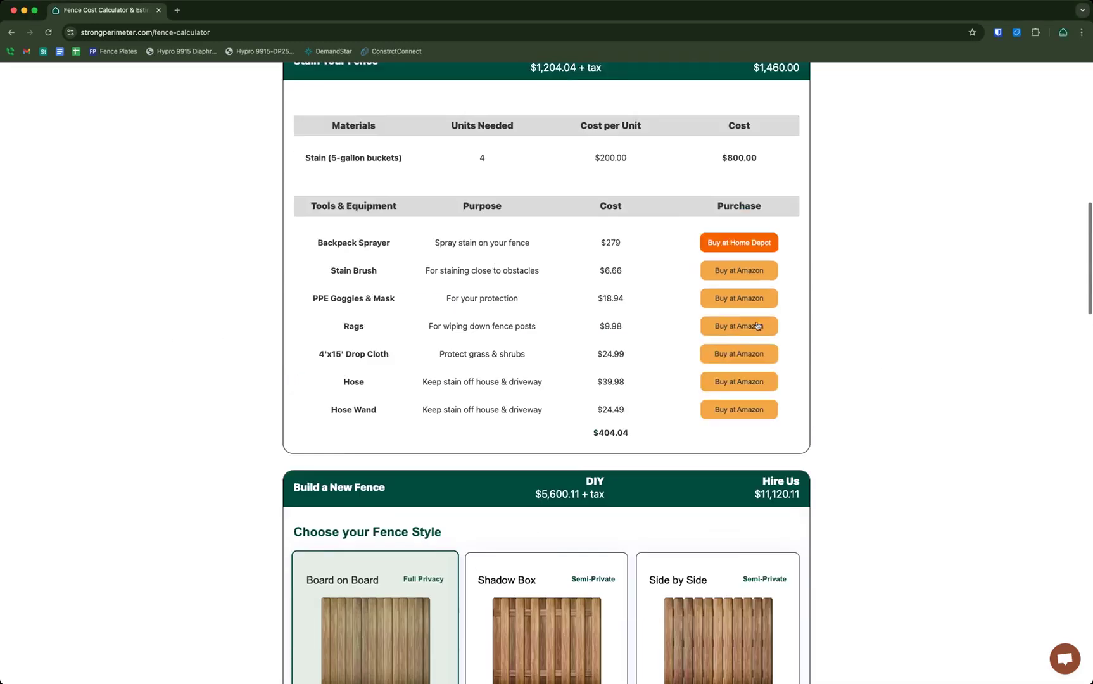
{"action": "scroll", "coordinate": [866, 354], "scroll_direction": "down", "scroll_amount": 10}
{"action": "scroll", "coordinate": [764, 329], "scroll_direction": "up", "scroll_amount": 7}
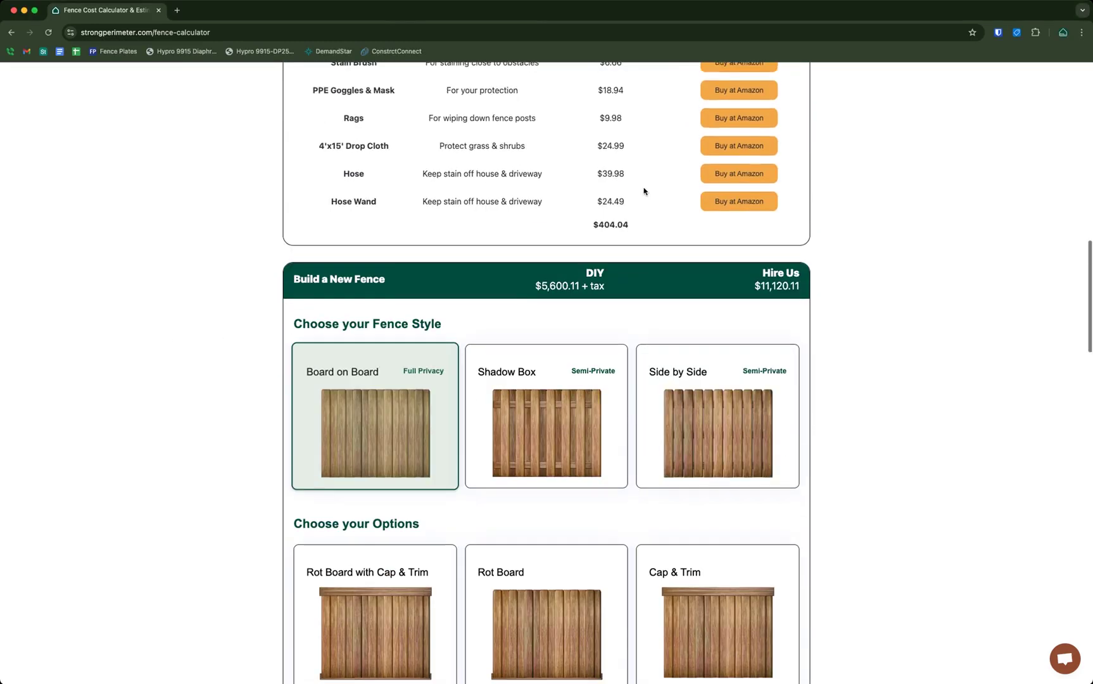
{"action": "scroll", "coordinate": [570, 196], "scroll_direction": "up", "scroll_amount": 3}
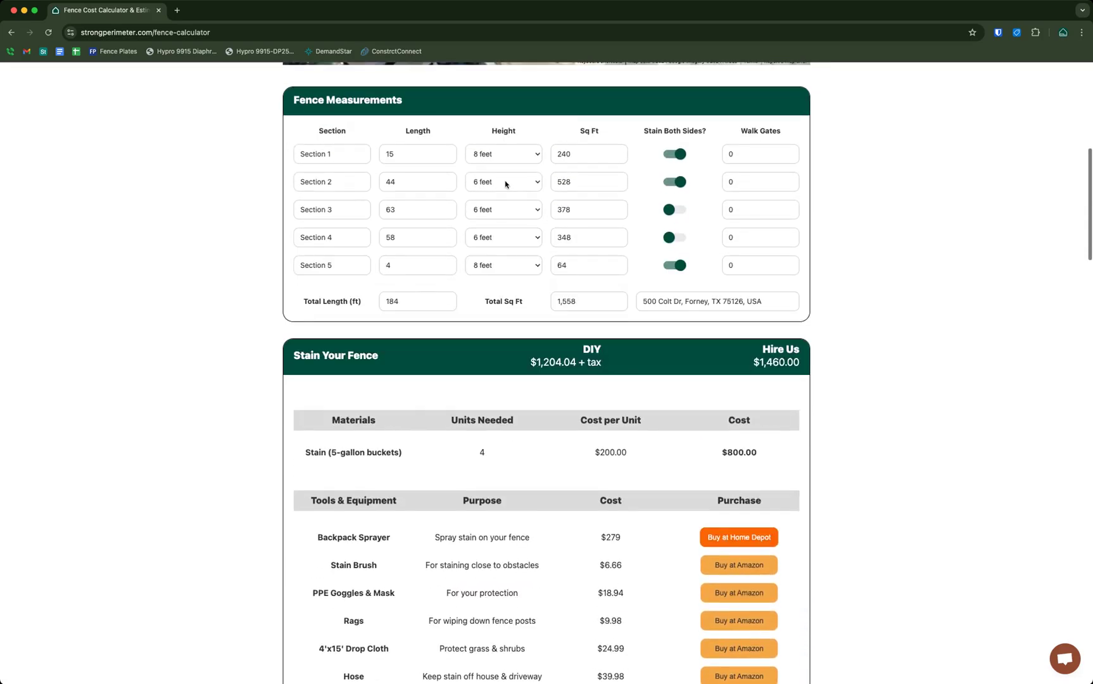
{"action": "scroll", "coordinate": [883, 292], "scroll_direction": "down", "scroll_amount": 6}
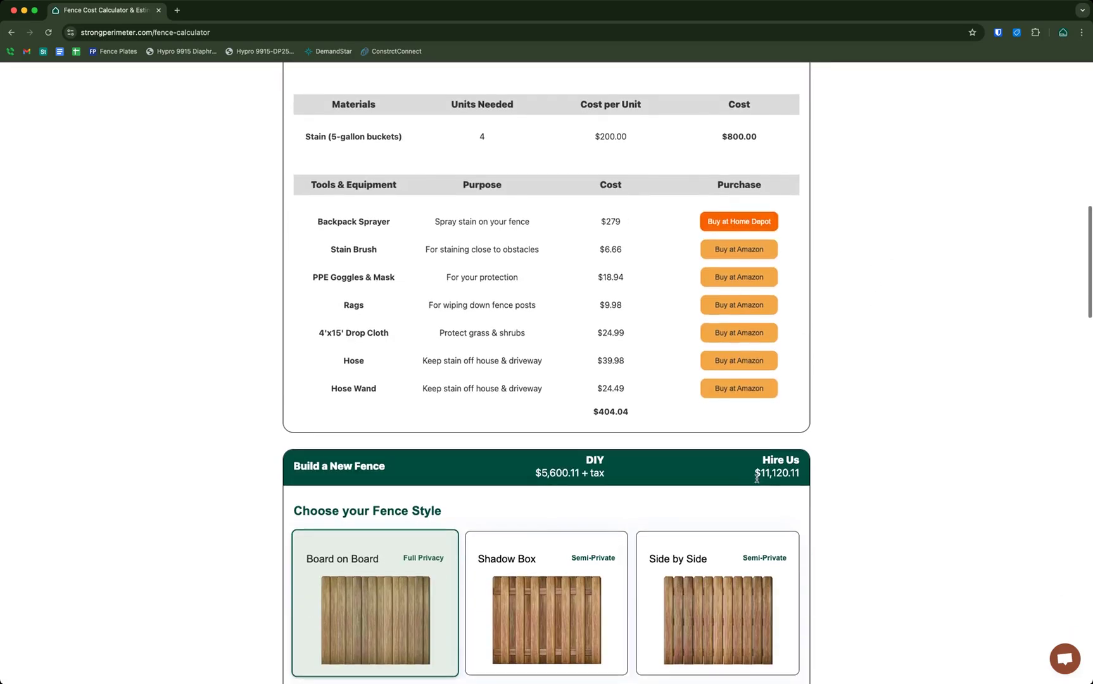
{"action": "left_click_drag", "start_coordinate": [749, 483], "coordinate": [853, 472]}
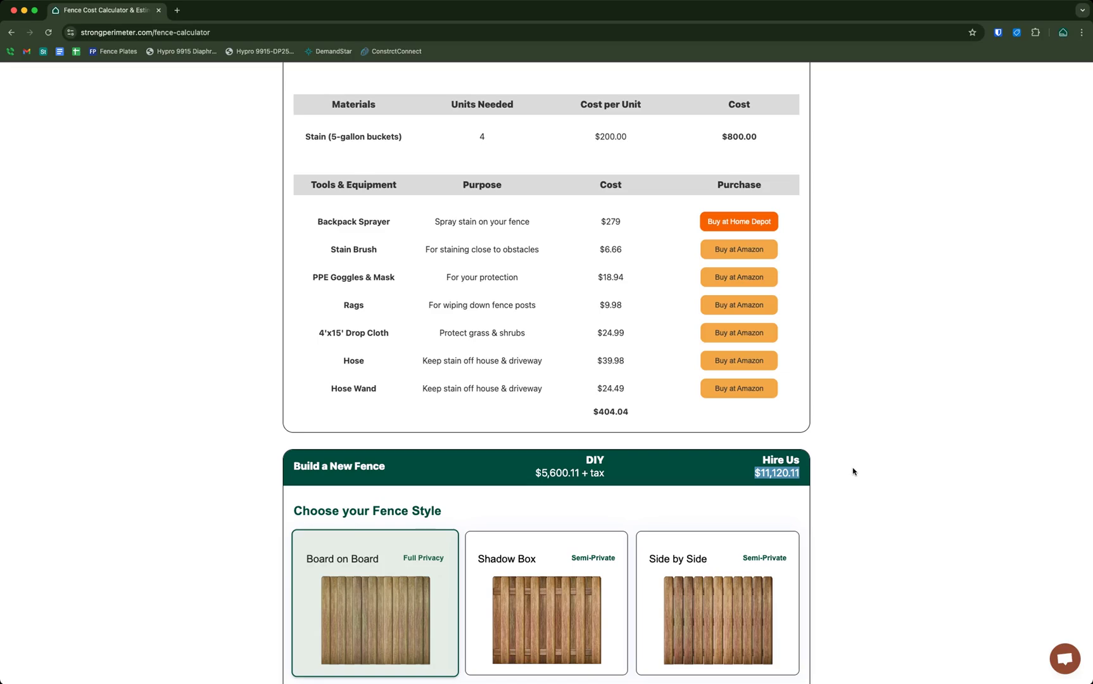
{"action": "left_click", "coordinate": [853, 472]}
{"action": "scroll", "coordinate": [853, 471], "scroll_direction": "up", "scroll_amount": 4}
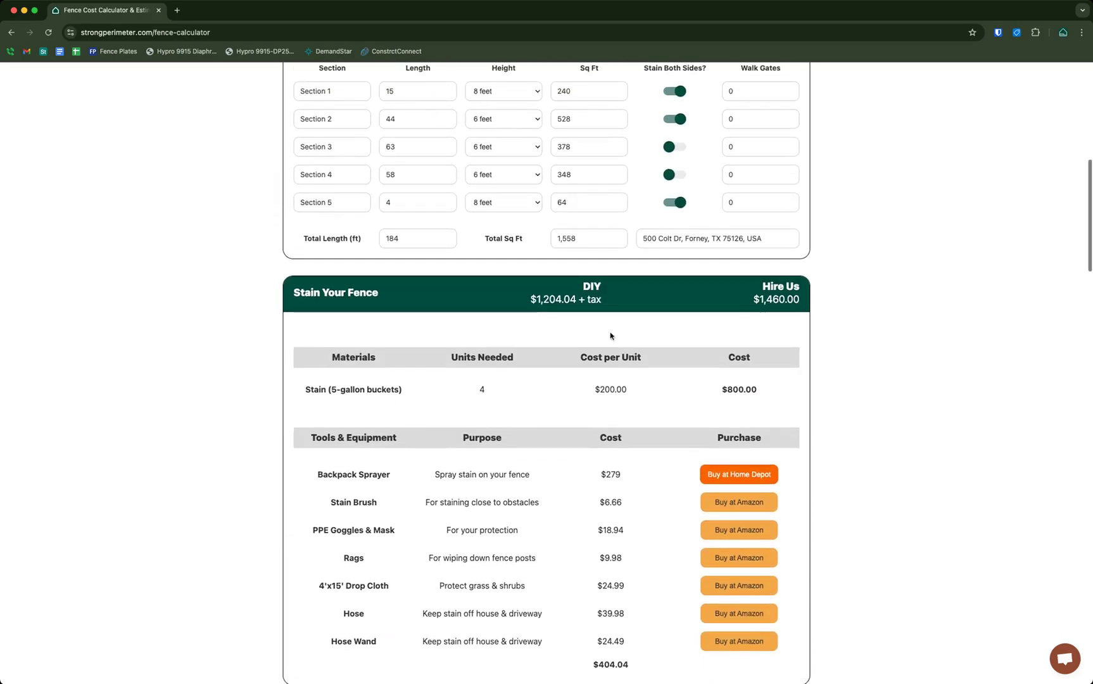
{"action": "left_click_drag", "start_coordinate": [754, 299], "coordinate": [842, 300]}
{"action": "left_click", "coordinate": [867, 305]}
{"action": "scroll", "coordinate": [867, 310], "scroll_direction": "down", "scroll_amount": 15}
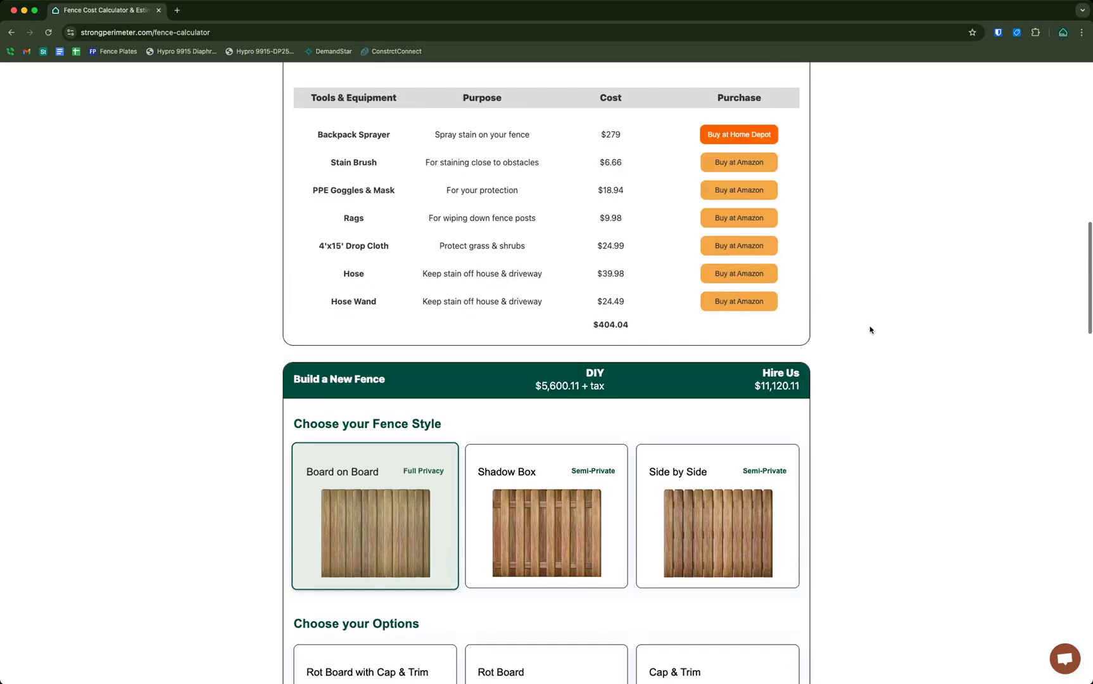
{"action": "scroll", "coordinate": [869, 330], "scroll_direction": "down", "scroll_amount": 10}
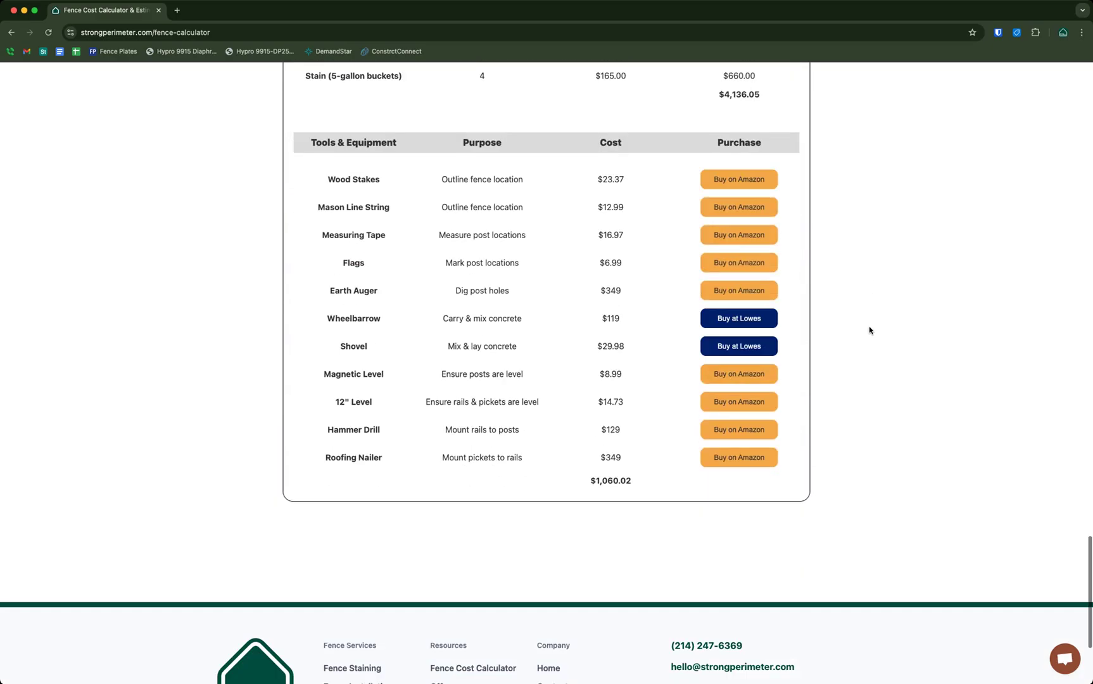
{"action": "scroll", "coordinate": [870, 330], "scroll_direction": "up", "scroll_amount": 20}
{"action": "scroll", "coordinate": [870, 330], "scroll_direction": "up", "scroll_amount": 7}
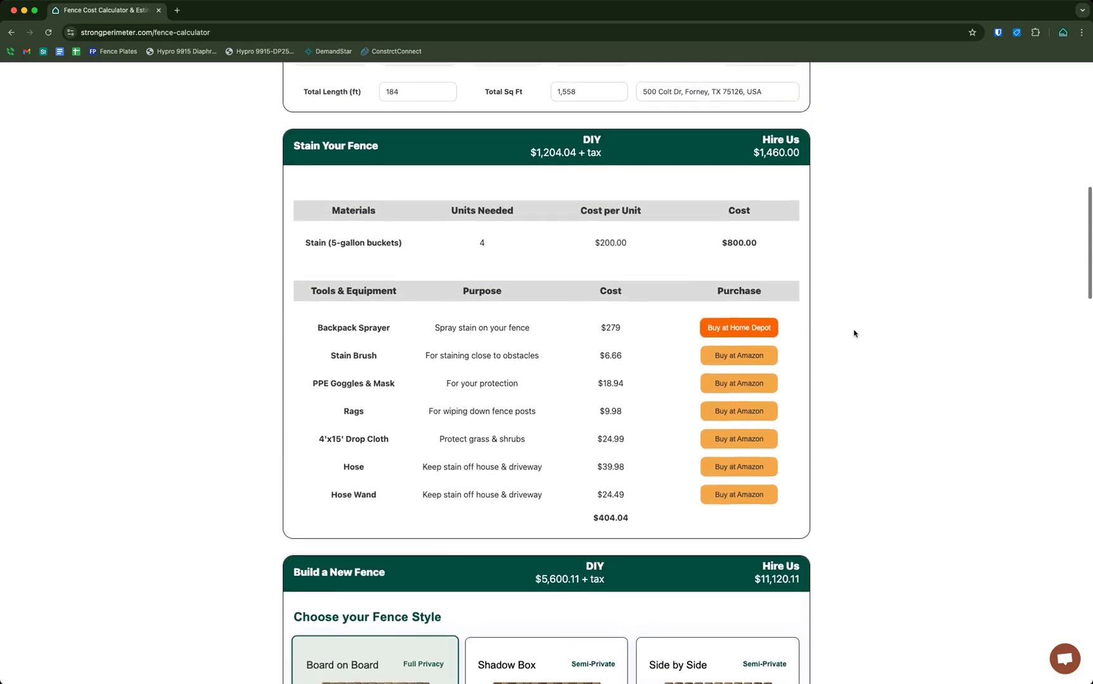
Move both-sides staining from Section 2 to Section 3, keeping Section 1 stained on both sides
{"action": "scroll", "coordinate": [687, 165], "scroll_direction": "up", "scroll_amount": 3}
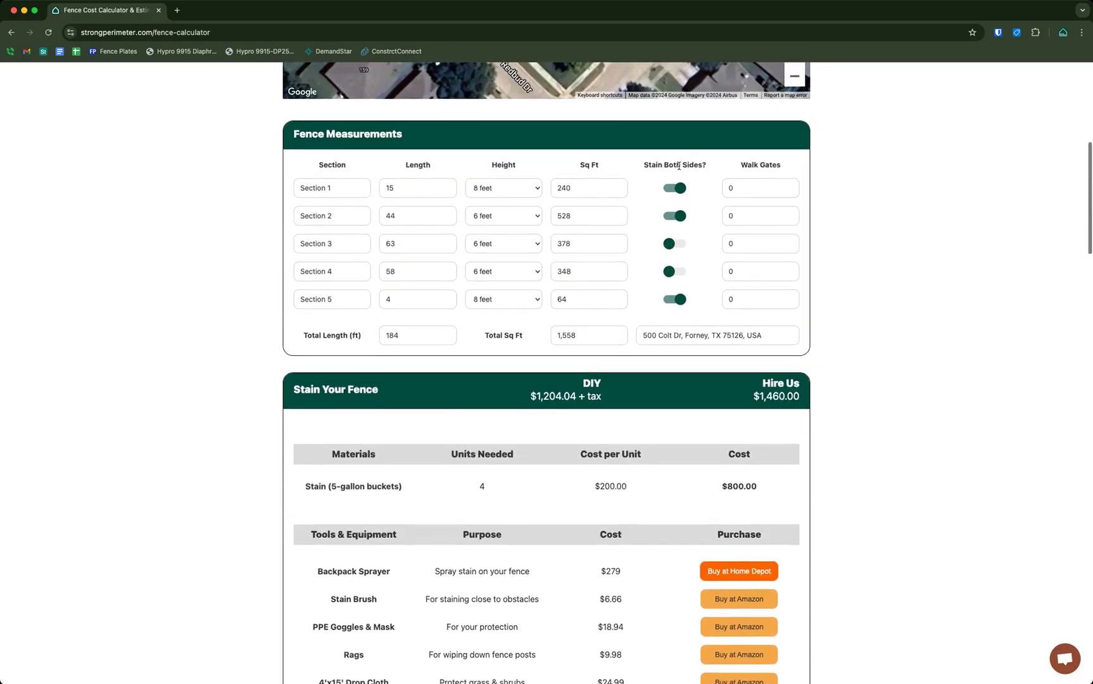
{"action": "left_click", "coordinate": [676, 217]}
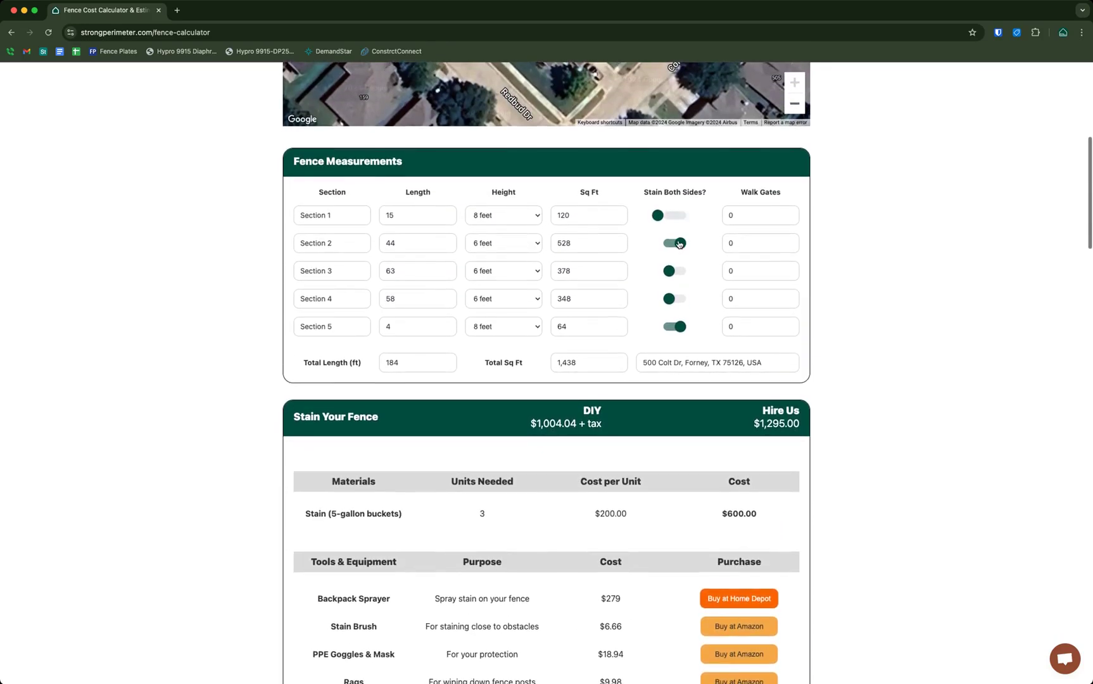
{"action": "left_click", "coordinate": [675, 217]}
{"action": "left_click", "coordinate": [675, 244]}
{"action": "left_click", "coordinate": [670, 271]}
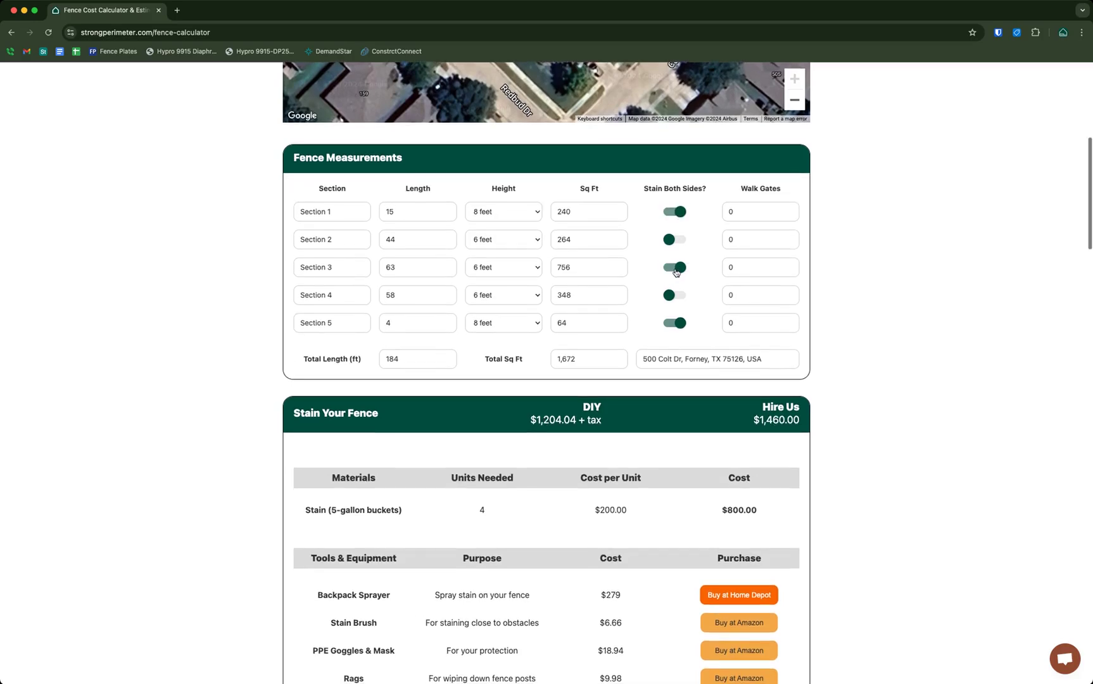
Review the updated totals of 1,672 sq ft and $1,204.04 DIY staining, highlighting the hire price
{"action": "scroll", "coordinate": [873, 261], "scroll_direction": "up", "scroll_amount": 2}
{"action": "scroll", "coordinate": [873, 261], "scroll_direction": "down", "scroll_amount": 12}
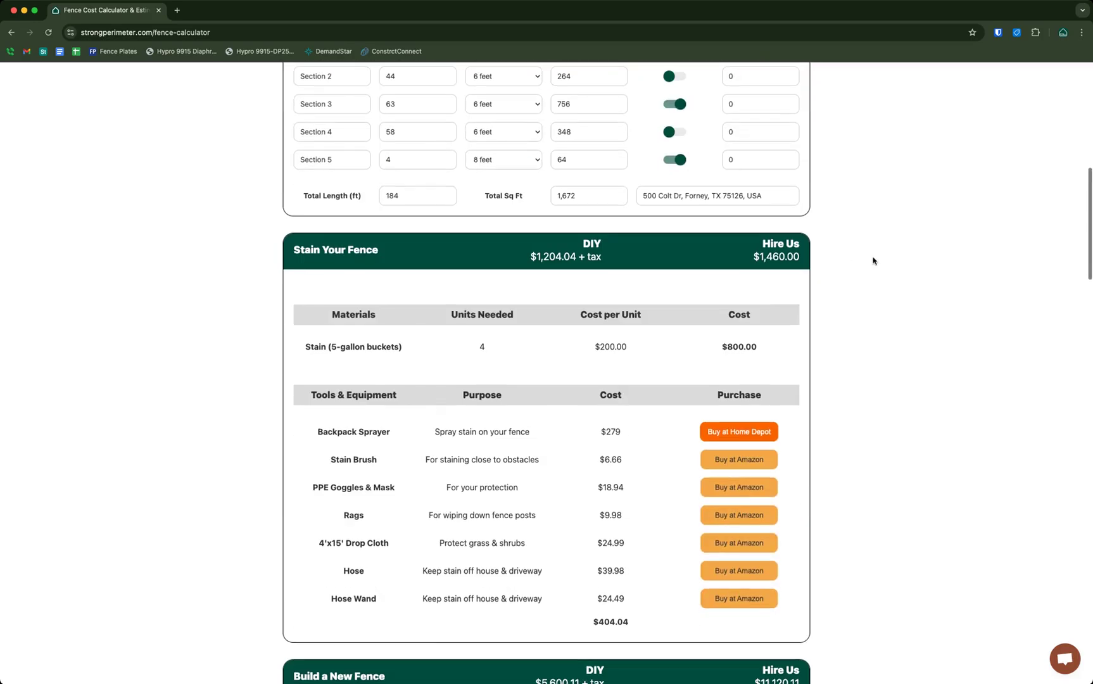
{"action": "scroll", "coordinate": [820, 410], "scroll_direction": "down", "scroll_amount": 20}
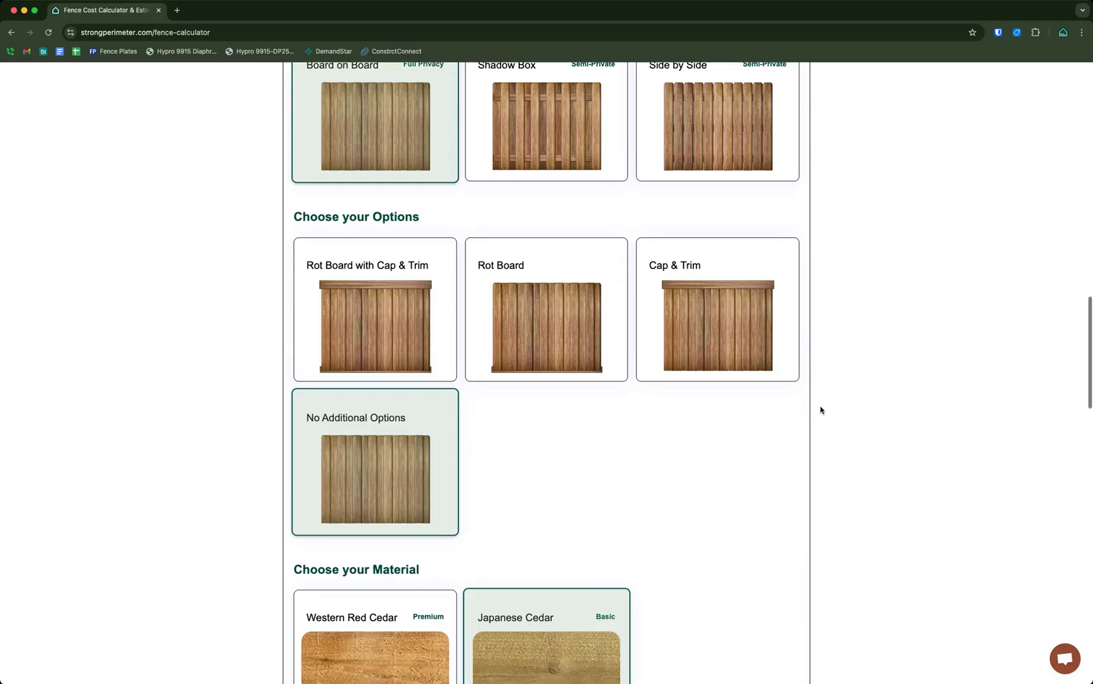
{"action": "scroll", "coordinate": [820, 411], "scroll_direction": "up", "scroll_amount": 18}
{"action": "scroll", "coordinate": [820, 411], "scroll_direction": "up", "scroll_amount": 3}
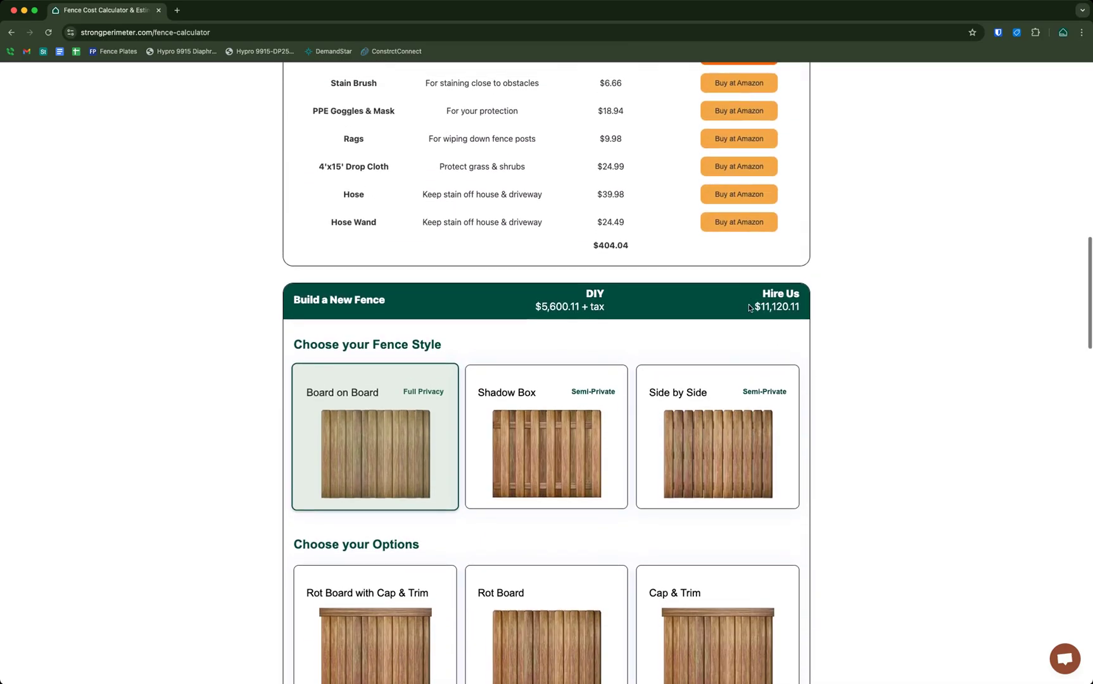
{"action": "left_click_drag", "start_coordinate": [754, 301], "coordinate": [830, 310]}
{"action": "scroll", "coordinate": [831, 310], "scroll_direction": "up", "scroll_amount": 5}
{"action": "scroll", "coordinate": [836, 307], "scroll_direction": "up", "scroll_amount": 1}
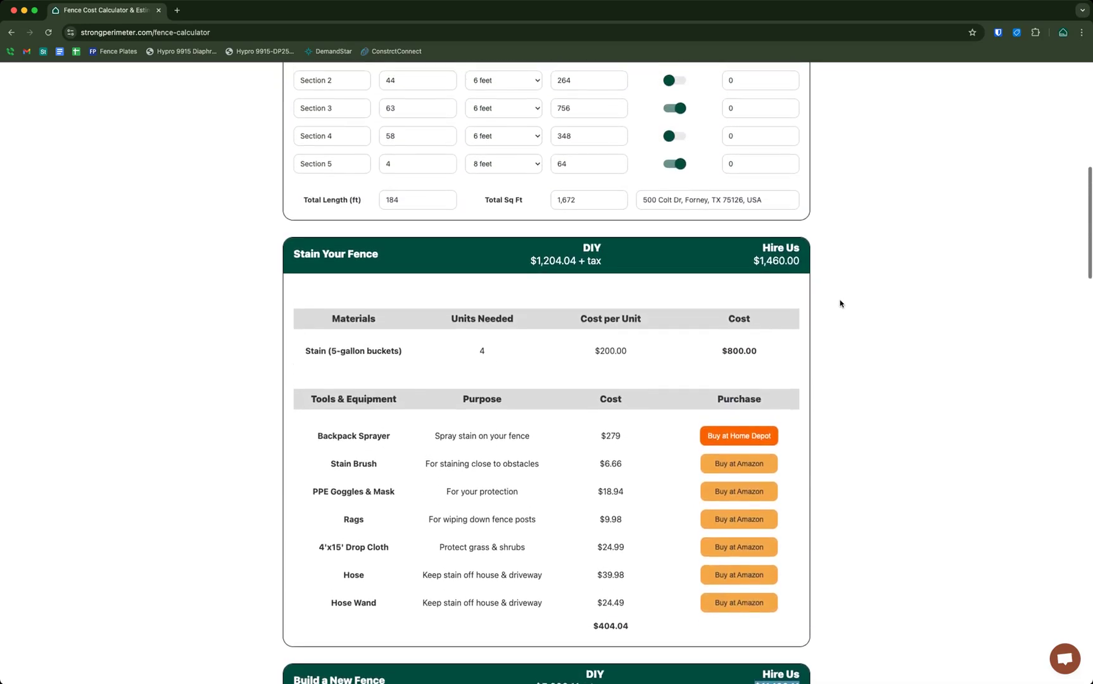
Clear the hire price highlight and reload the calculator page
{"action": "scroll", "coordinate": [840, 304], "scroll_direction": "down", "scroll_amount": 2}
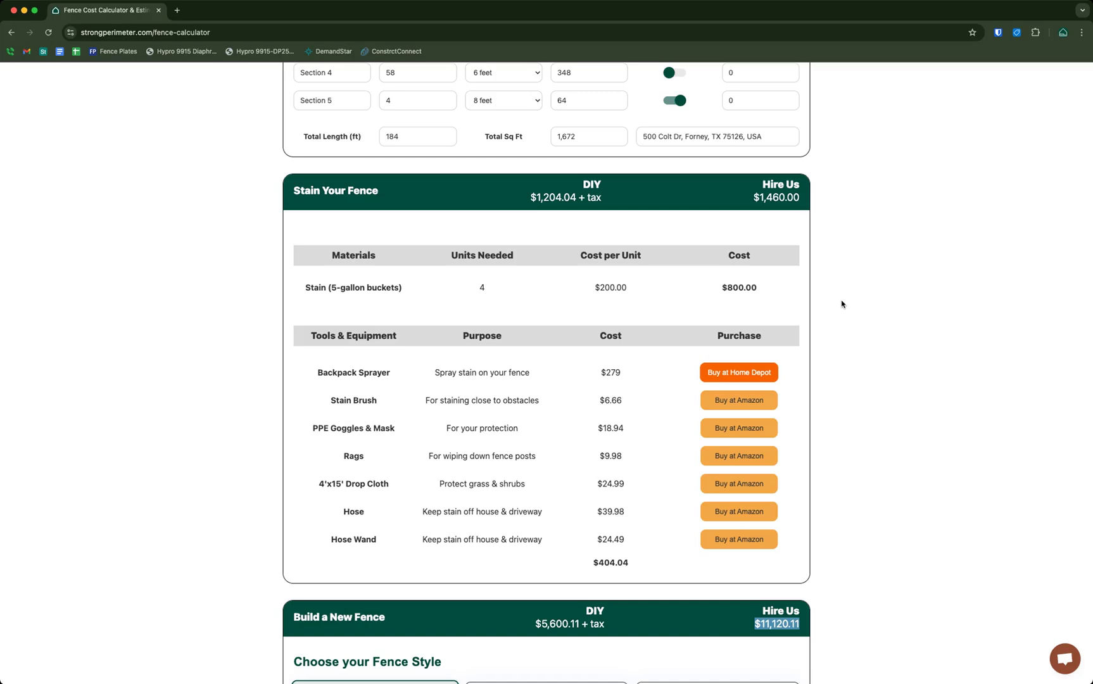
{"action": "left_click", "coordinate": [843, 304]}
{"action": "key", "text": "super+r"}
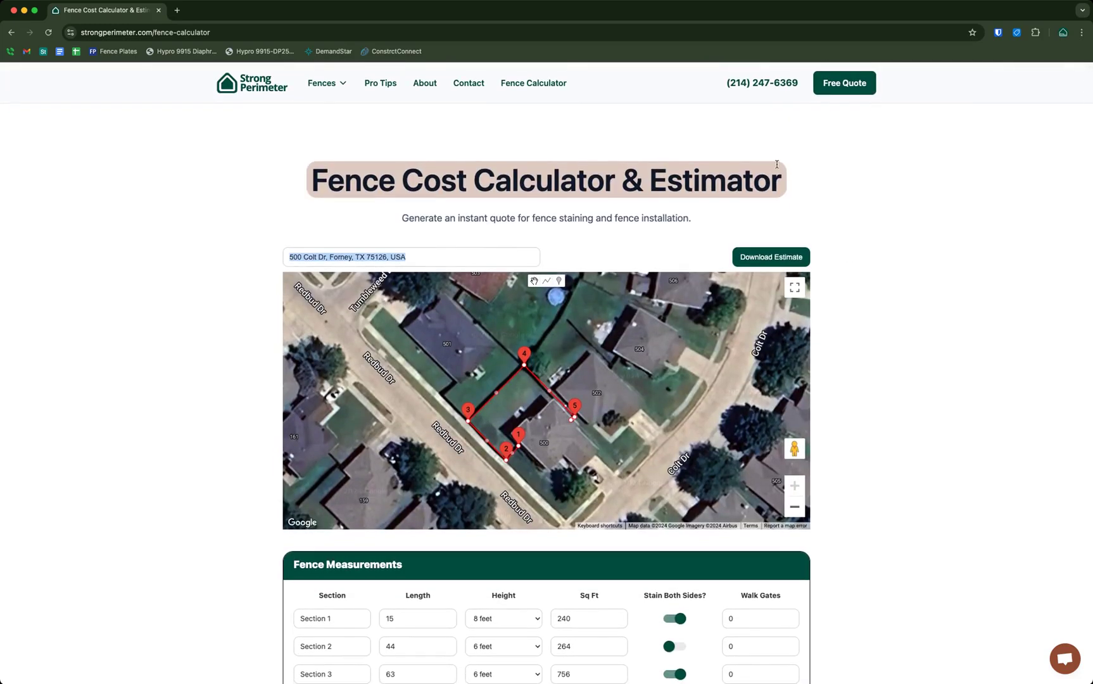
Highlight the company phone number at the top, then clear the selection
{"action": "left_click_drag", "start_coordinate": [720, 83], "coordinate": [803, 103]}
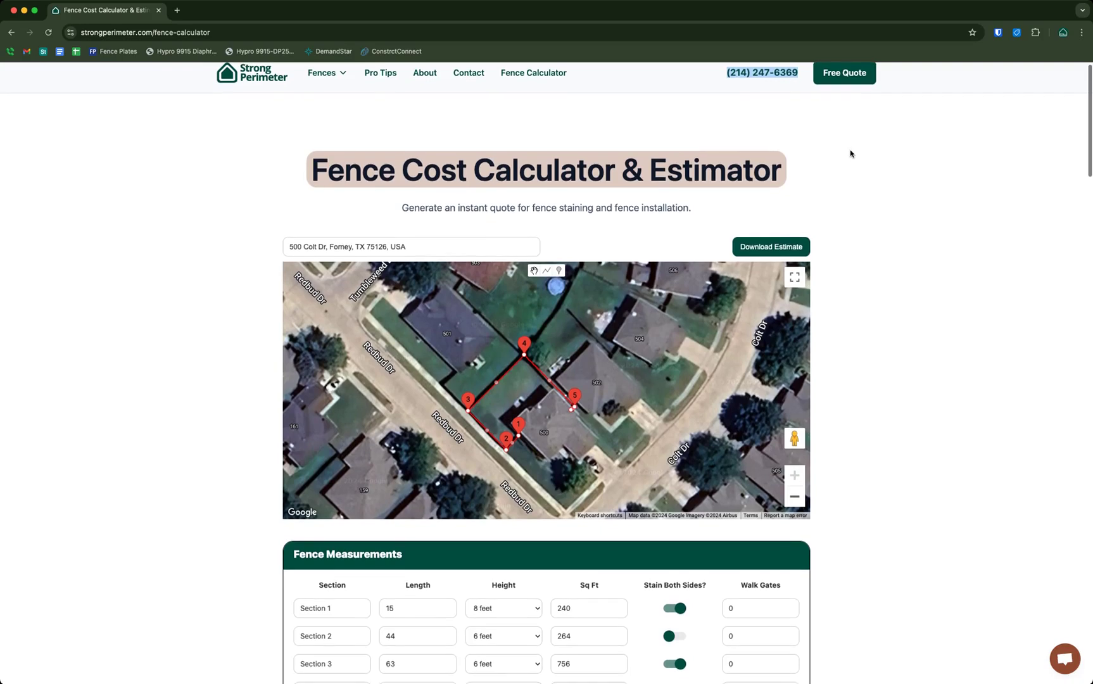
{"action": "scroll", "coordinate": [759, 109], "scroll_direction": "down", "scroll_amount": 1}
{"action": "left_click", "coordinate": [745, 103]}
{"action": "scroll", "coordinate": [745, 103], "scroll_direction": "up", "scroll_amount": 1}
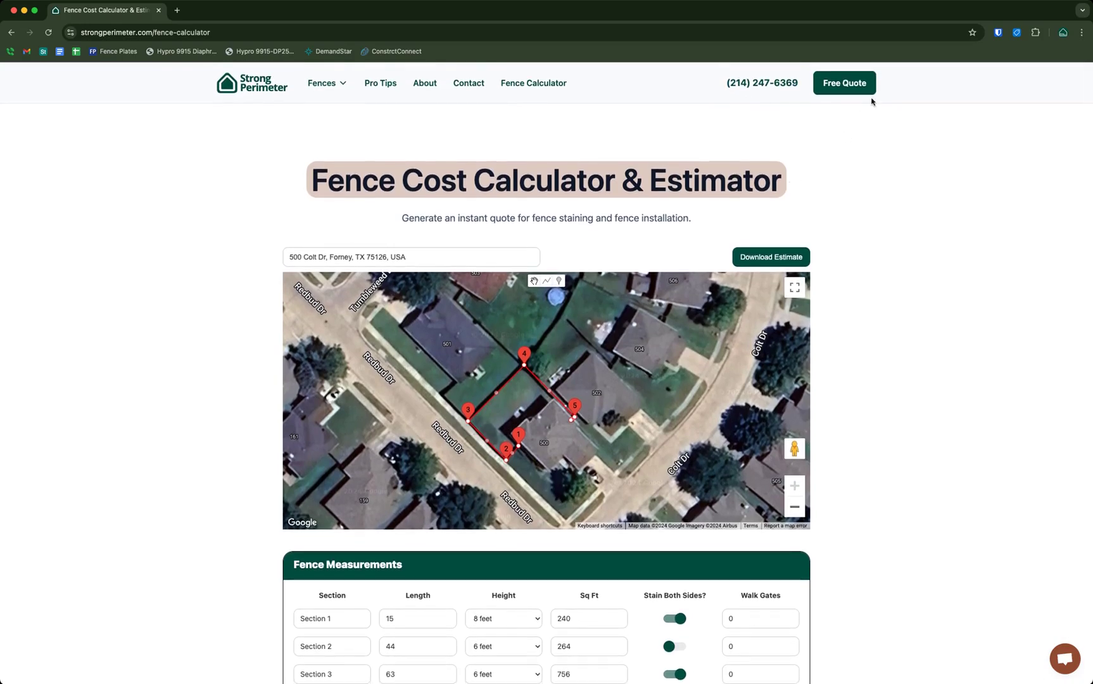